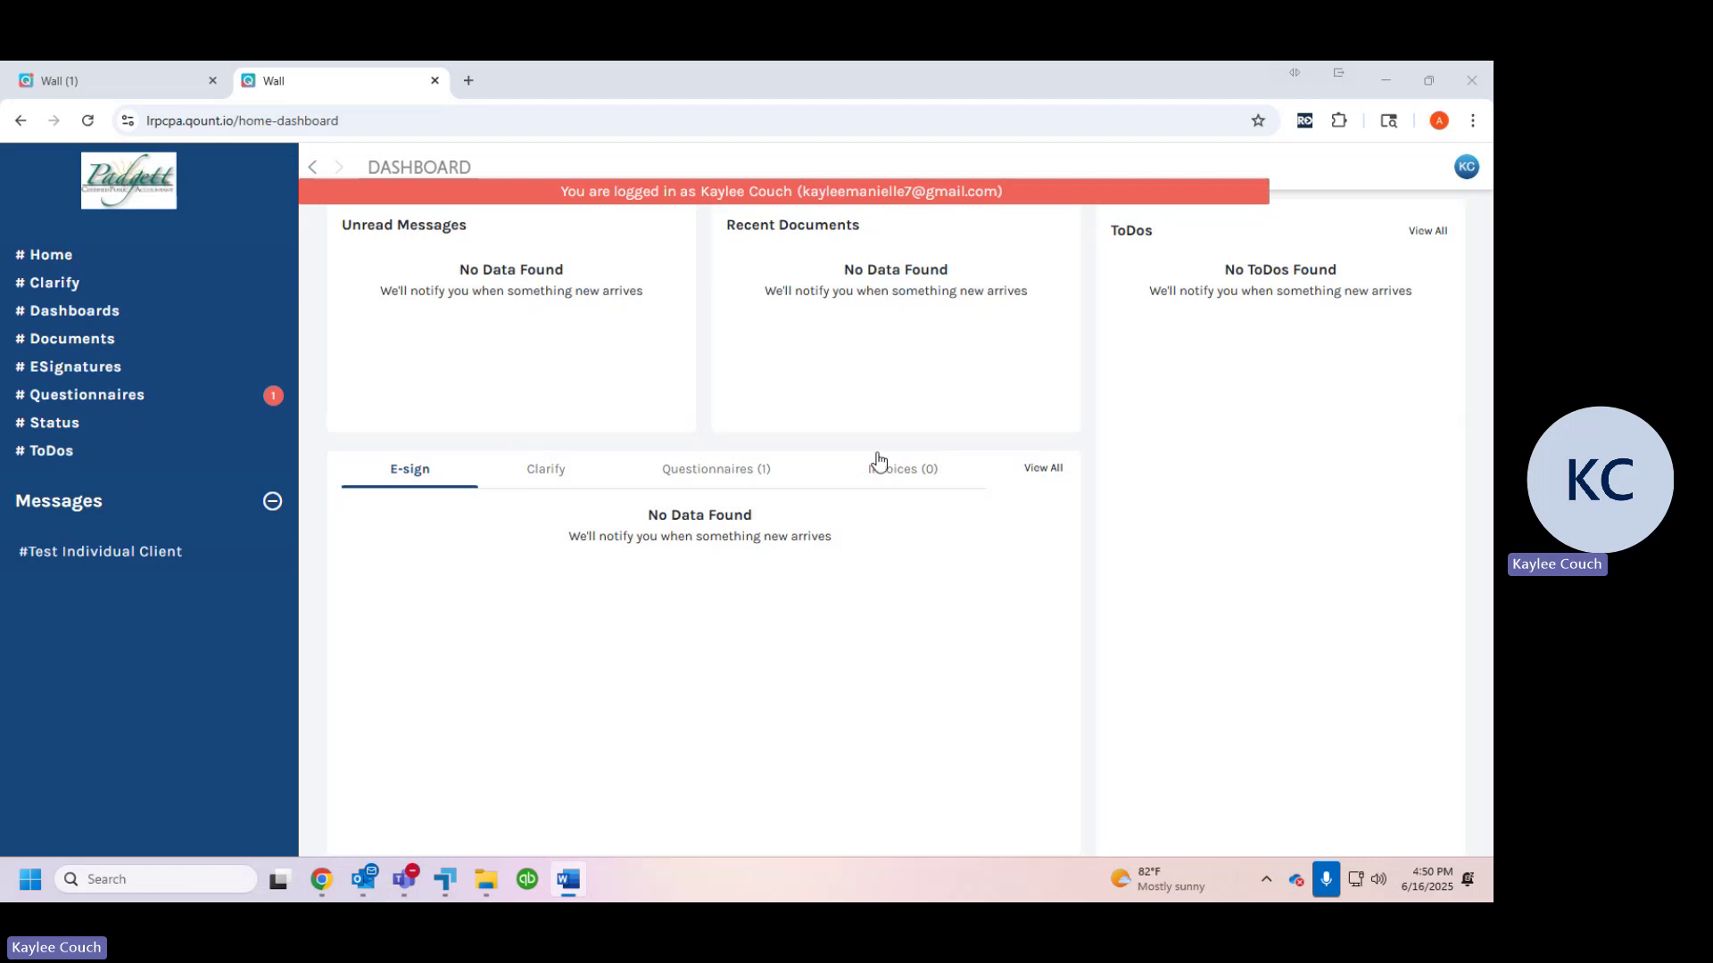
- Open the questionnaires and check the Submitted, Locked and Done lists
click(105, 398)
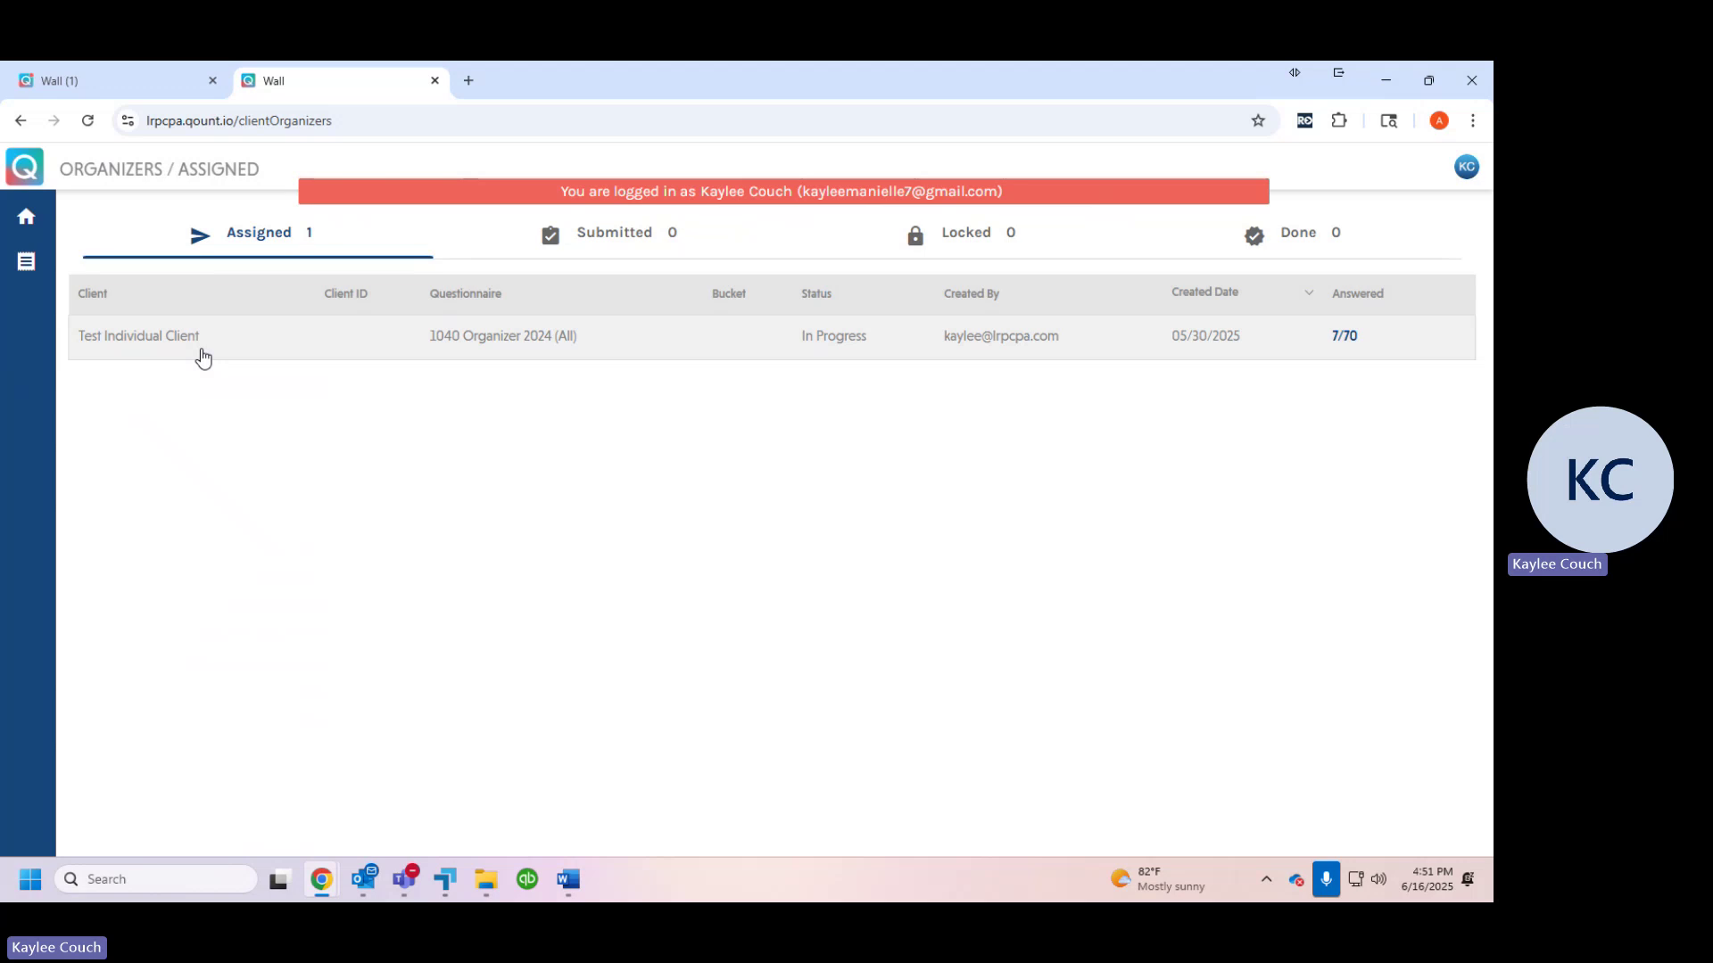
click(562, 237)
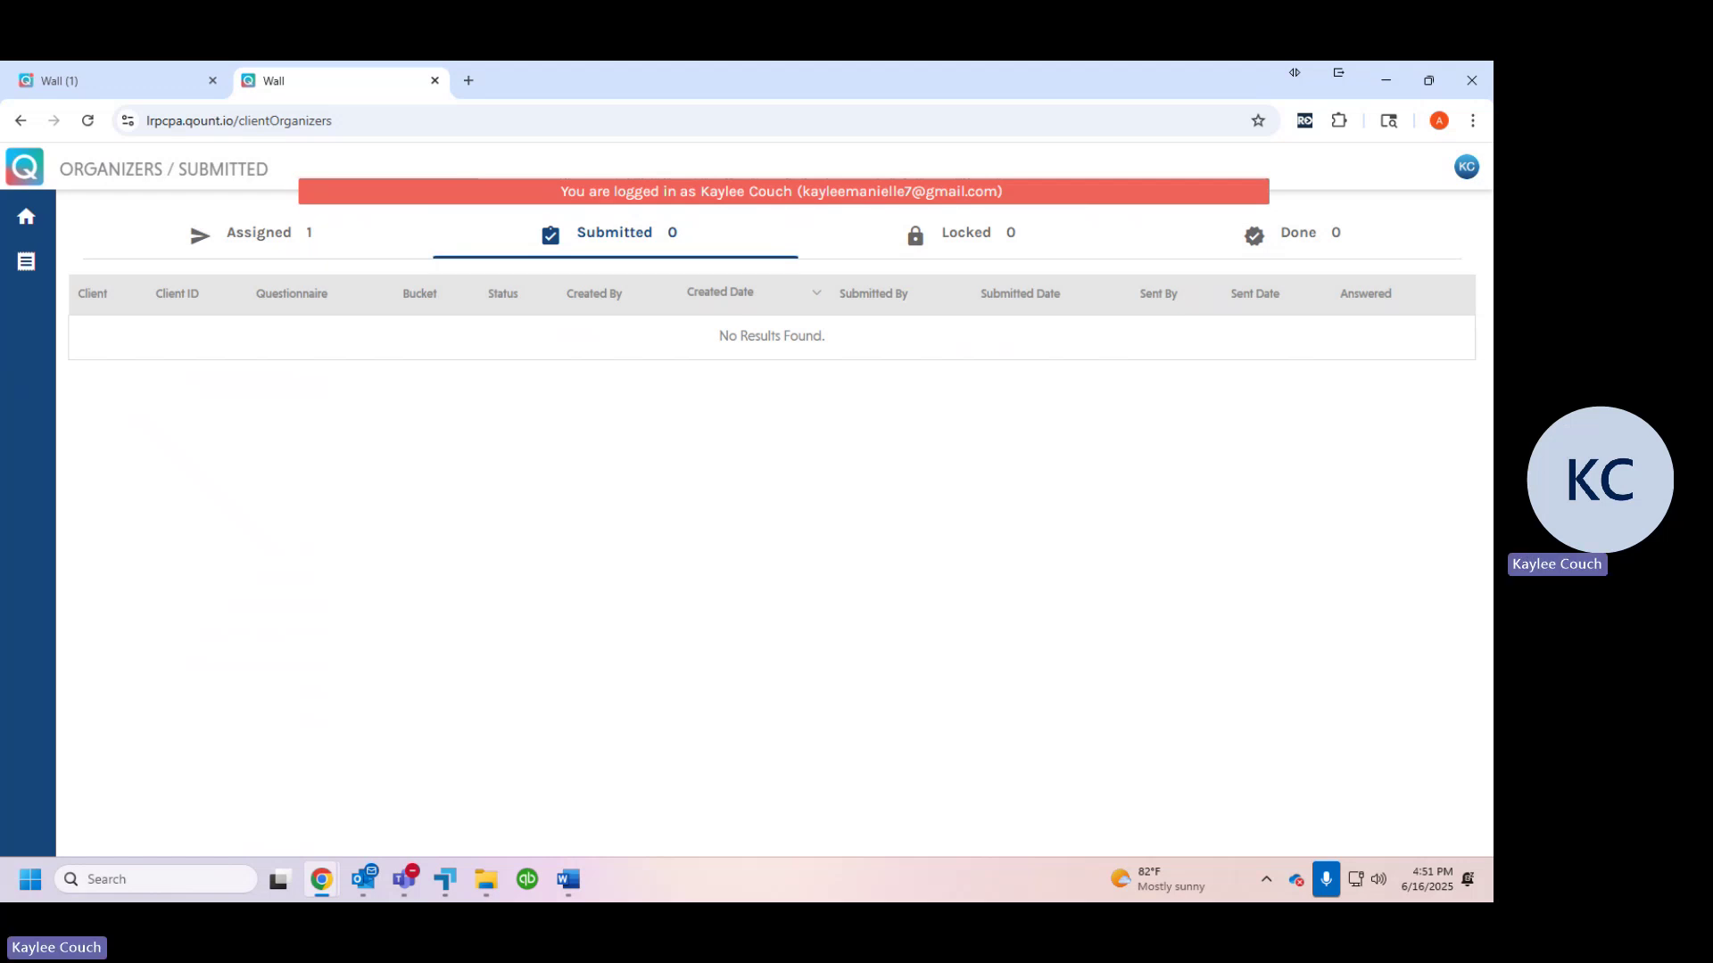
click(978, 236)
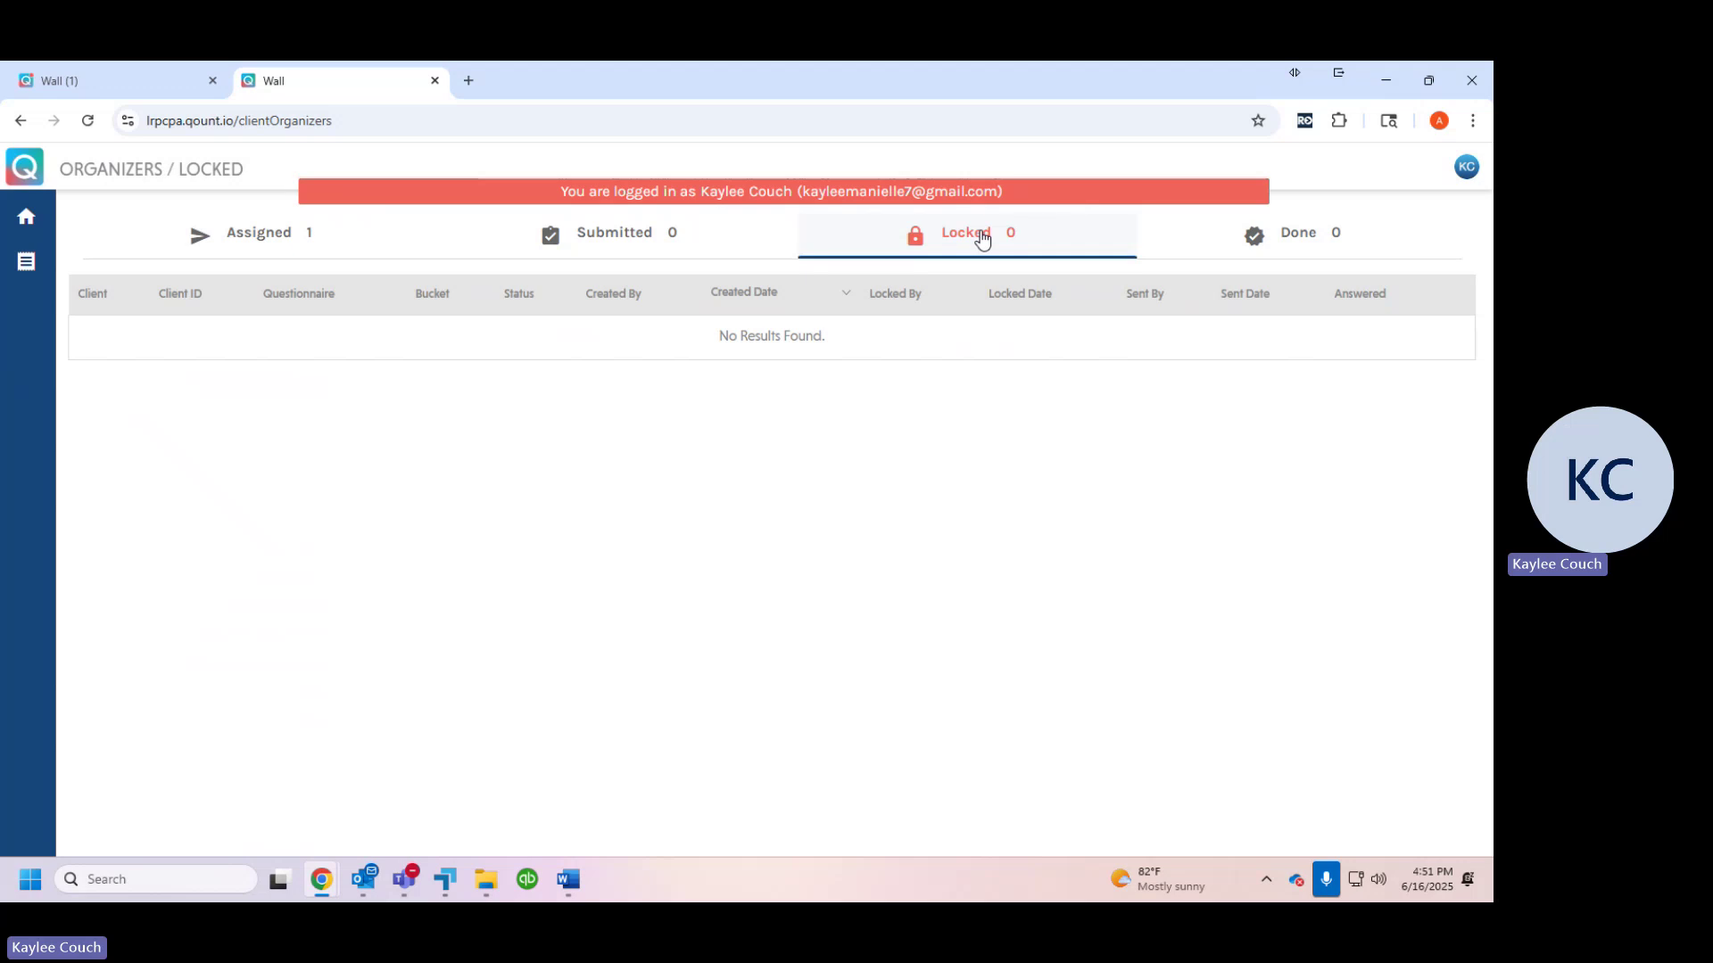
click(1306, 228)
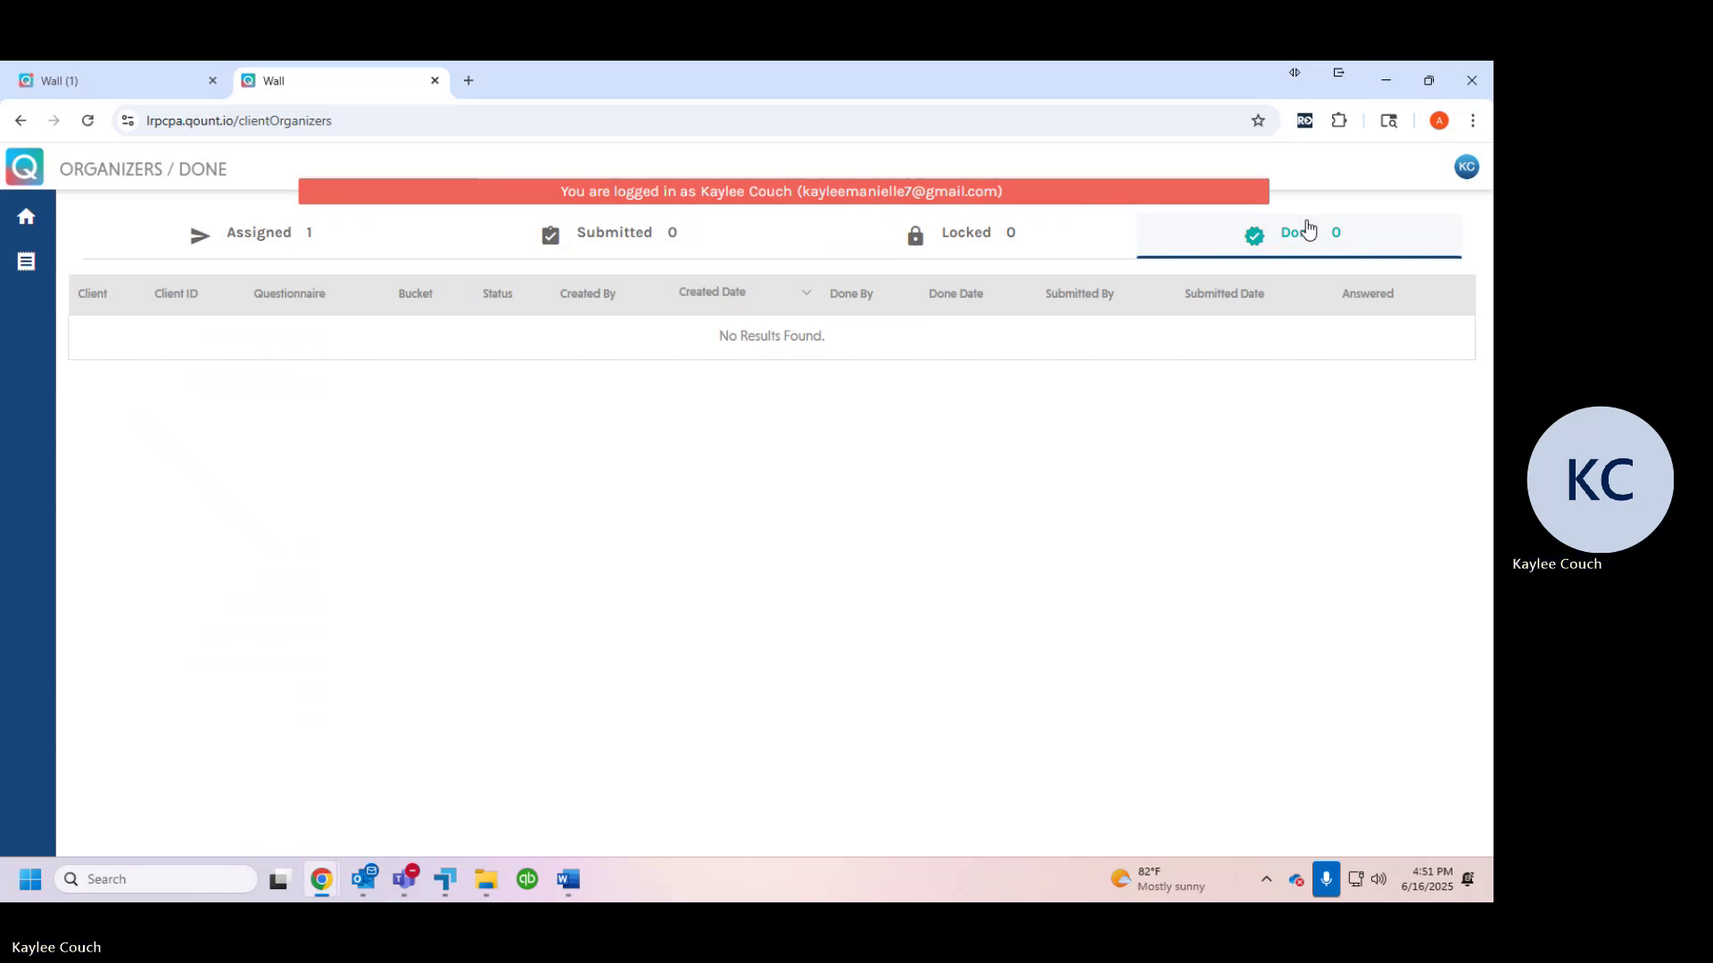
- Open the assigned 1040 Organizer 2024 (All) questionnaire and read through its introduction
click(232, 241)
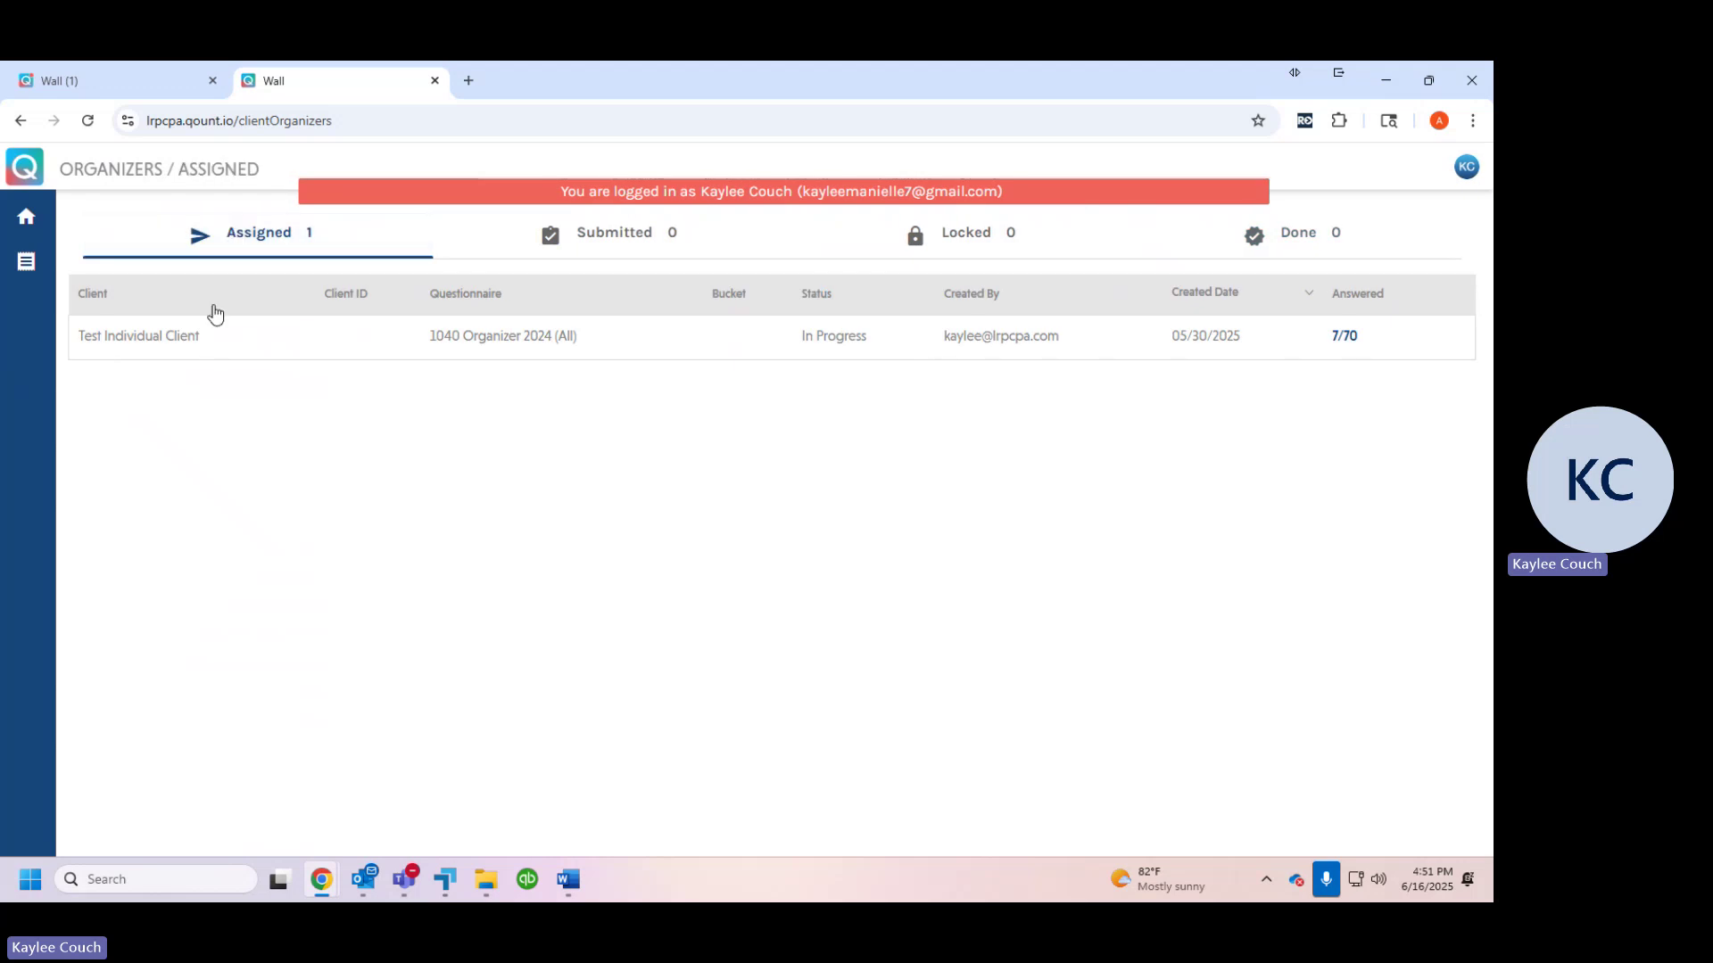
click(187, 346)
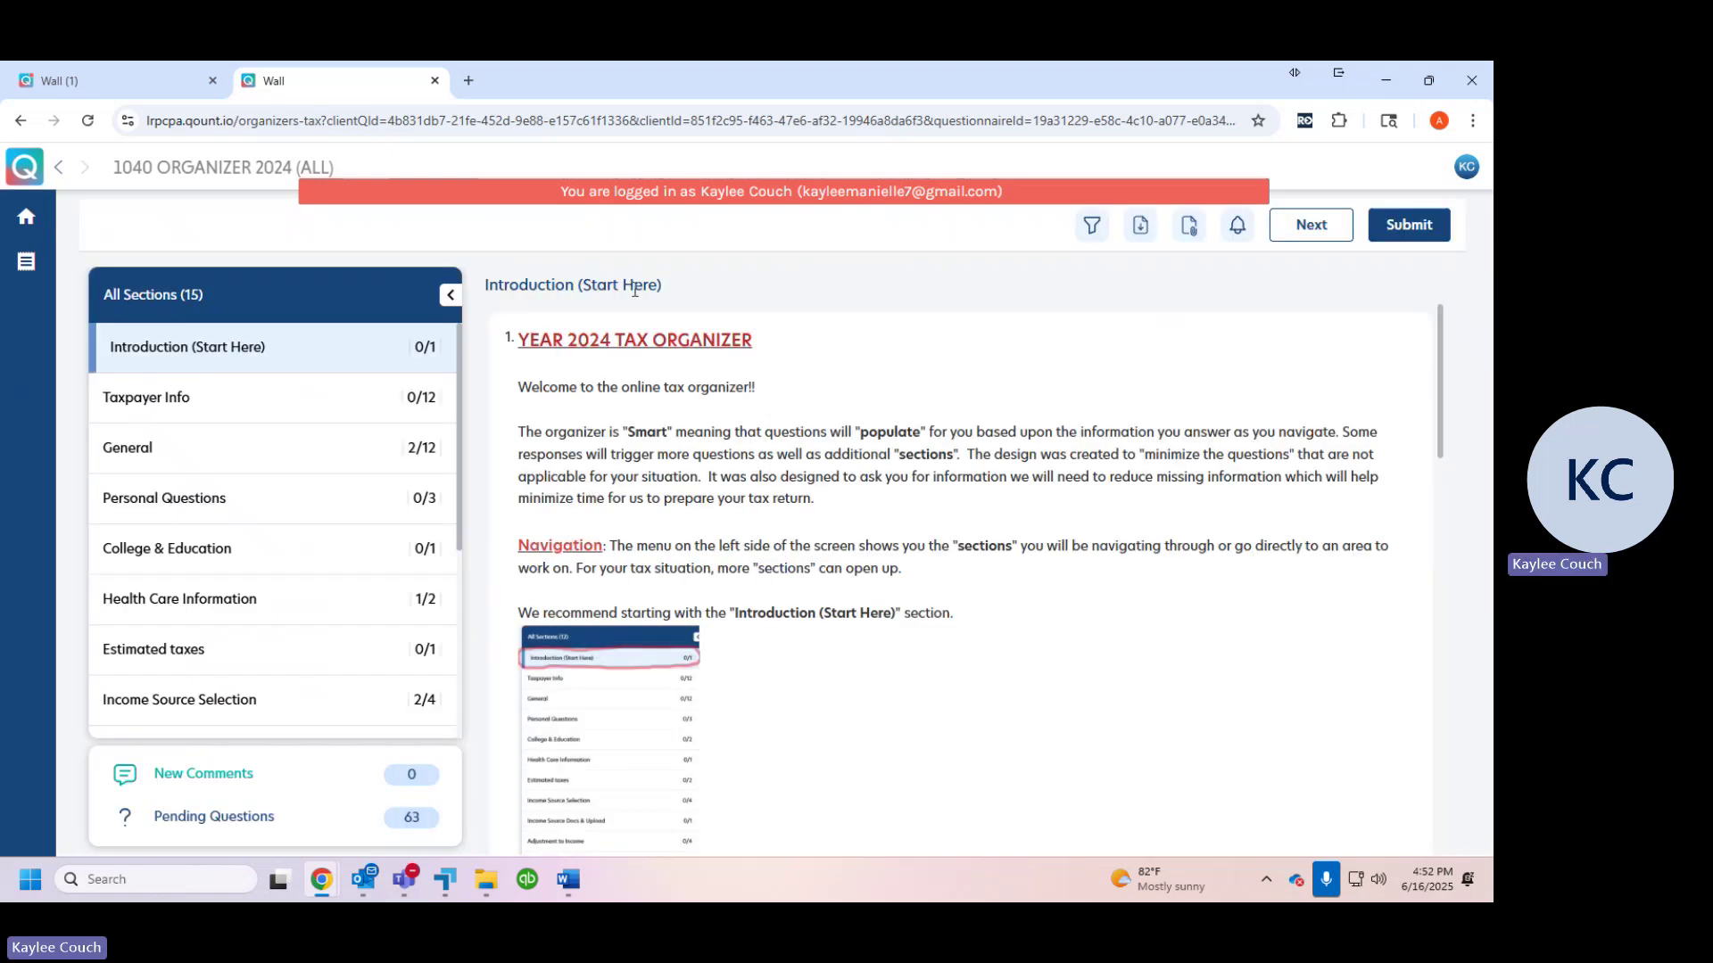
scroll(1089, 562, down, 5)
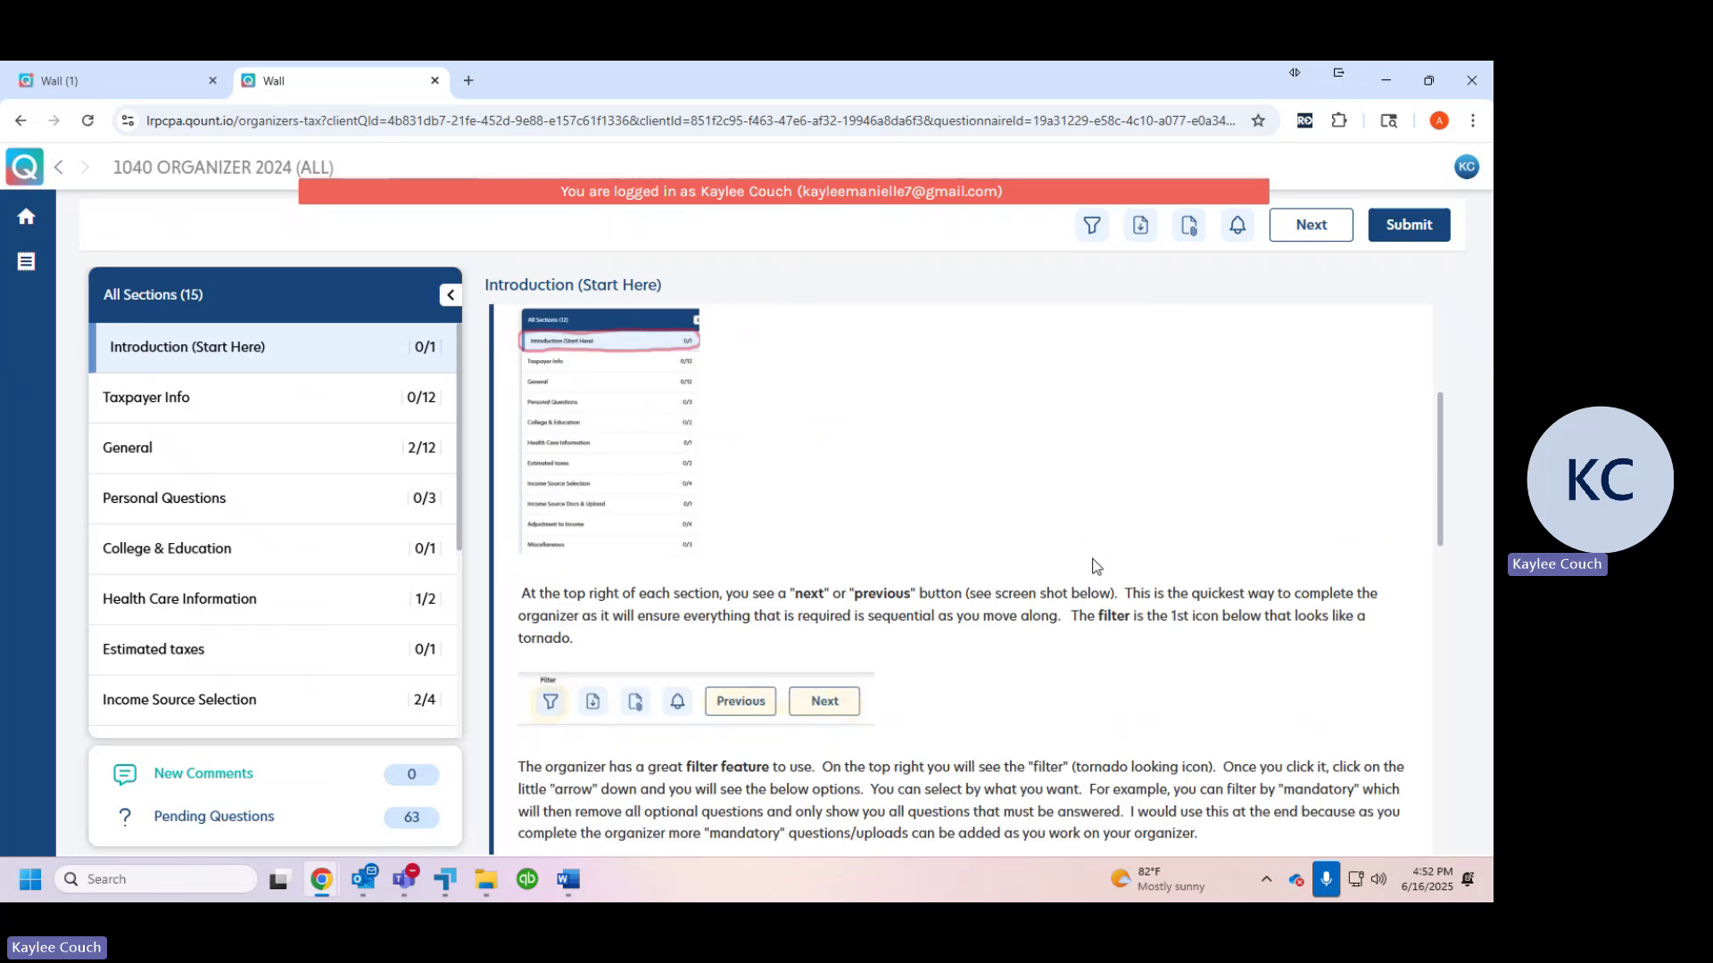
scroll(1094, 563, down, 10)
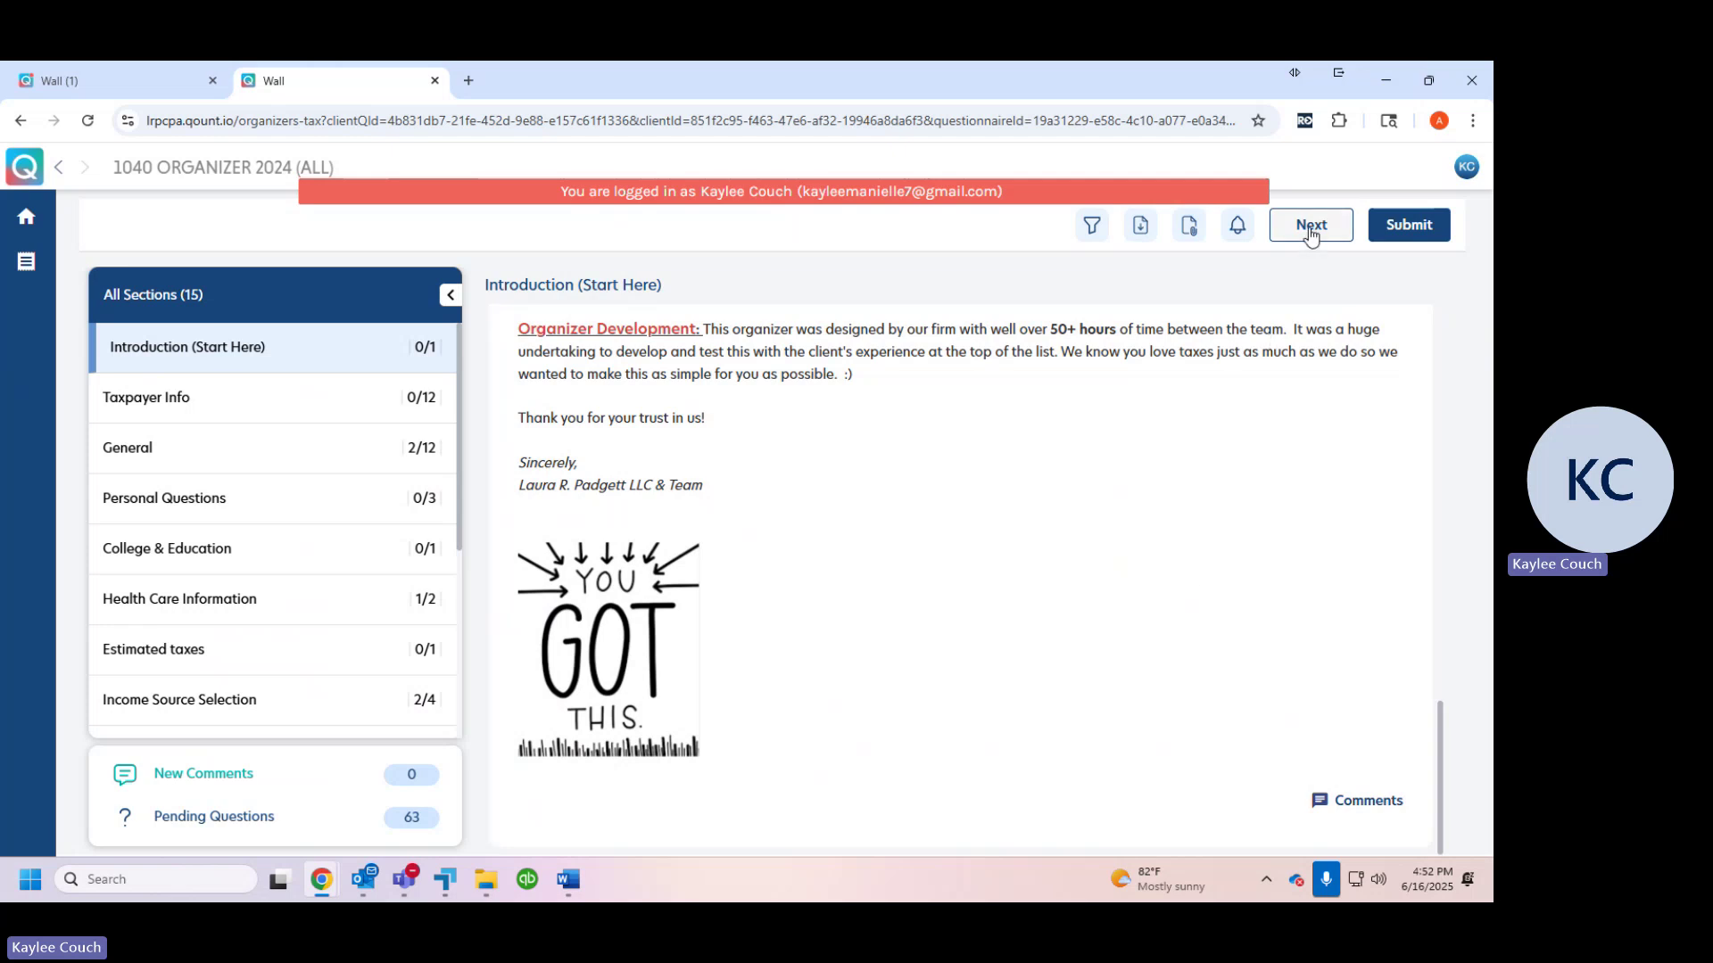
- Look over the Taxpayer Info and Personal Questions sections, and view the comments on the IRS discussion question under General
click(1311, 234)
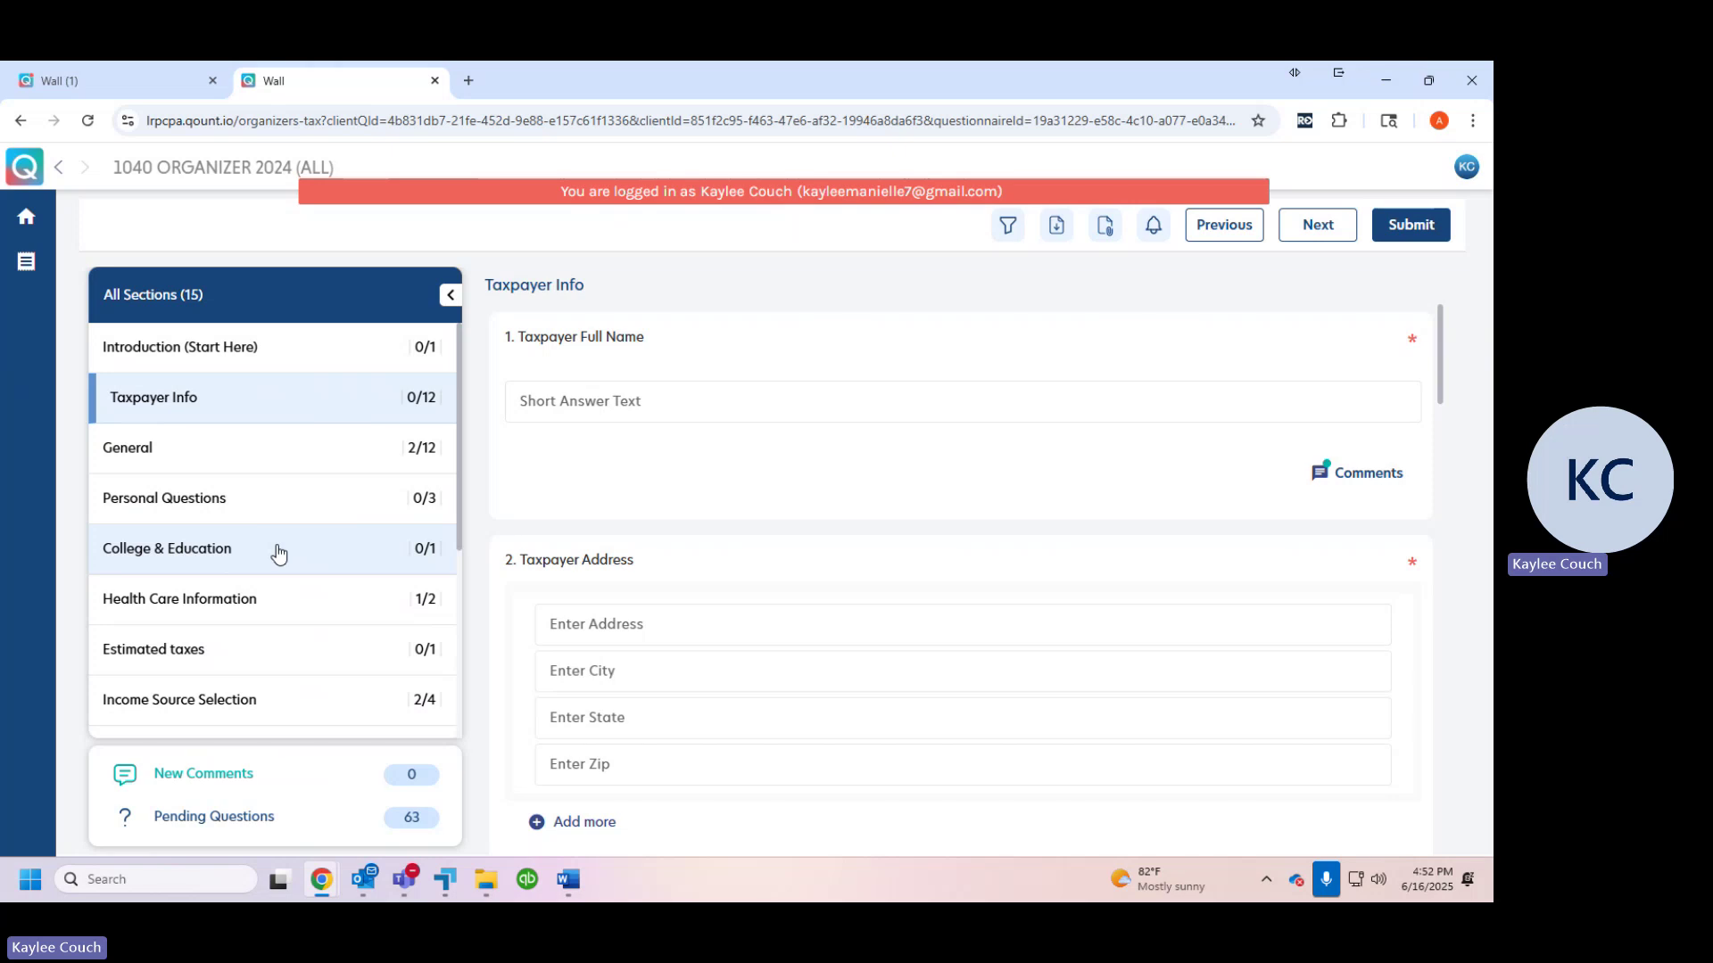
click(176, 496)
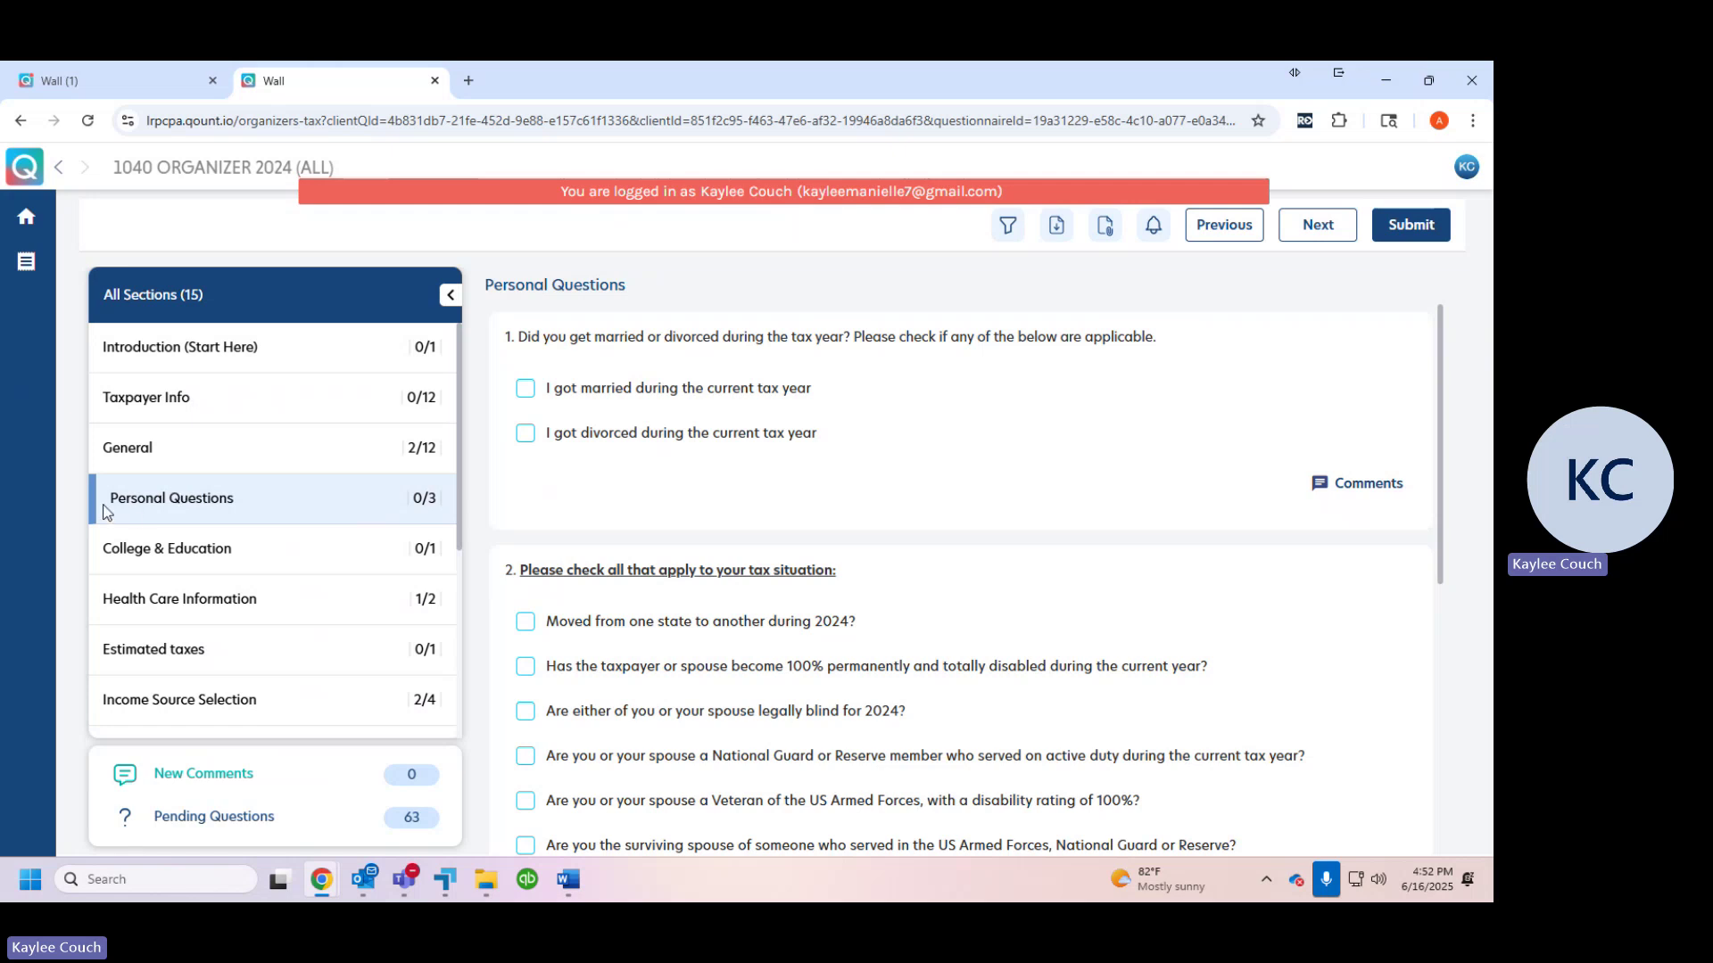
click(186, 439)
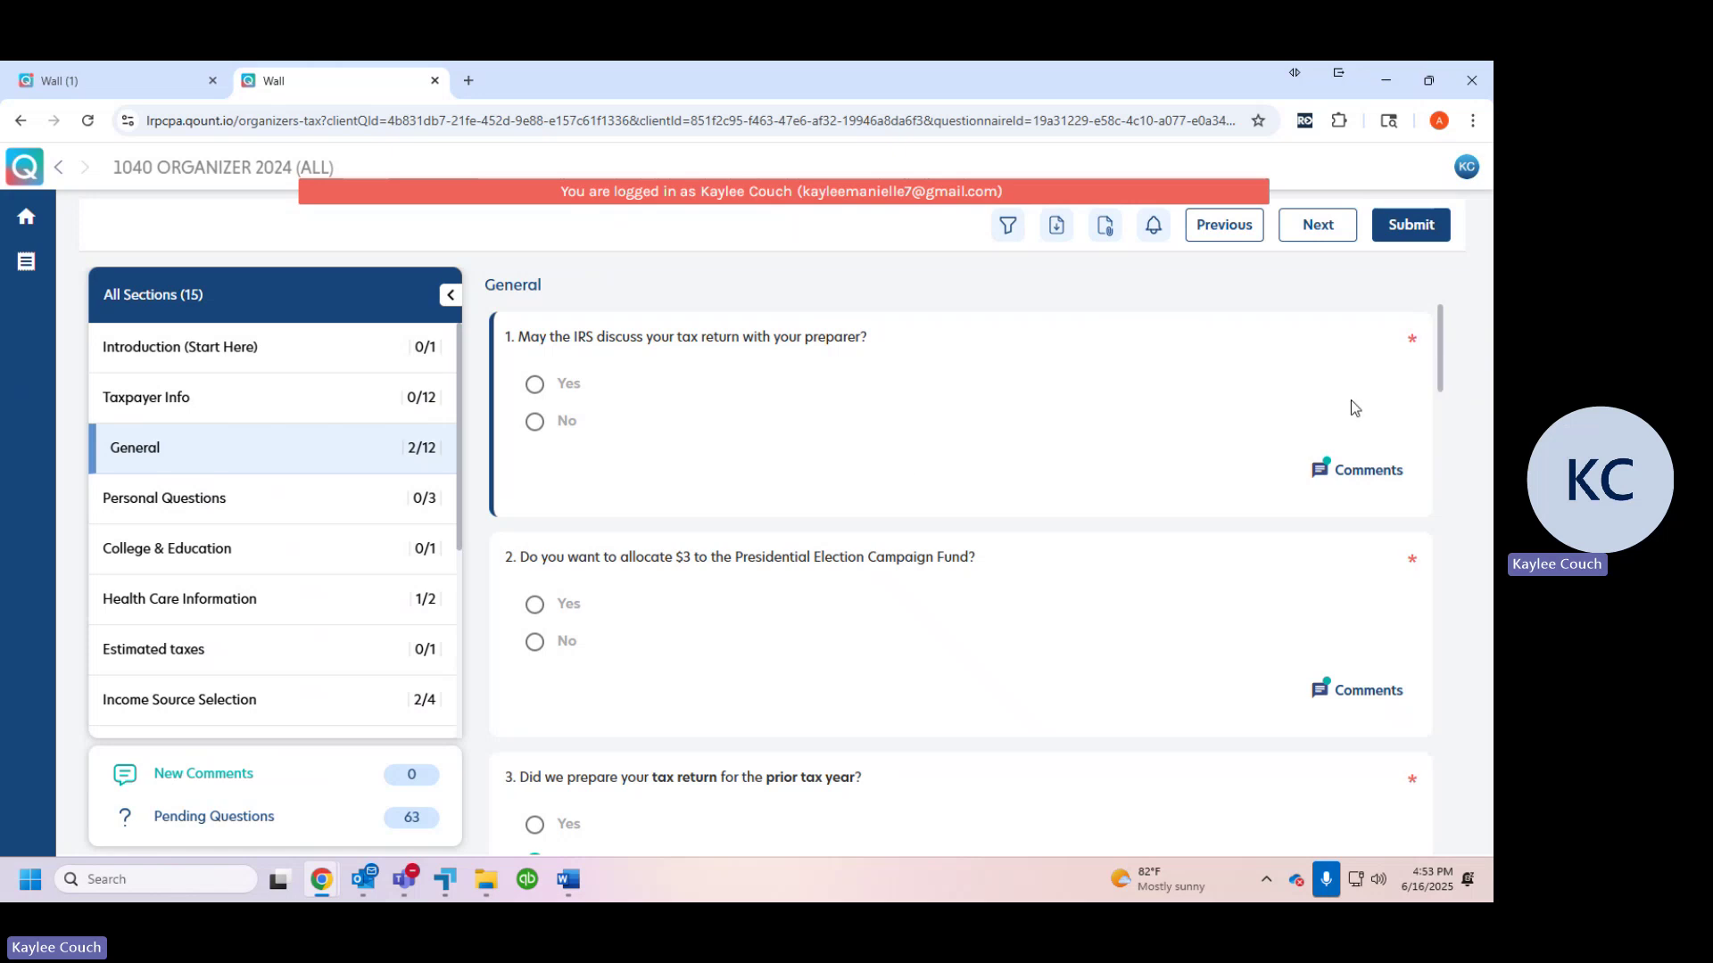
click(1378, 482)
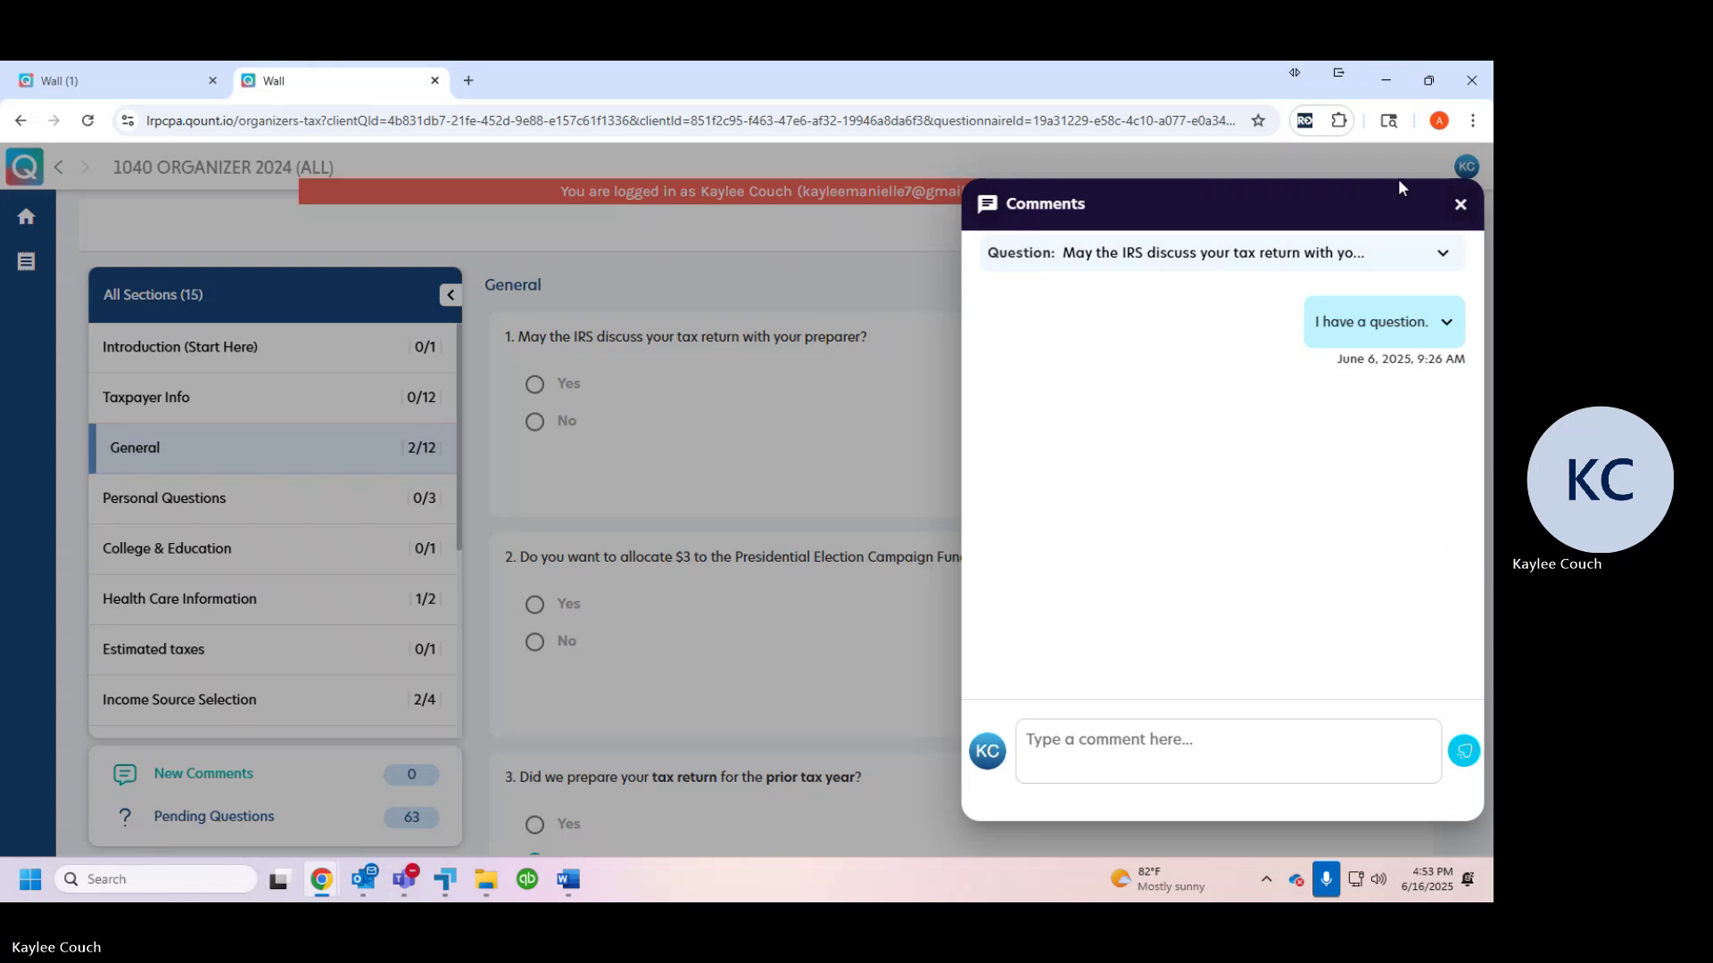
click(1460, 204)
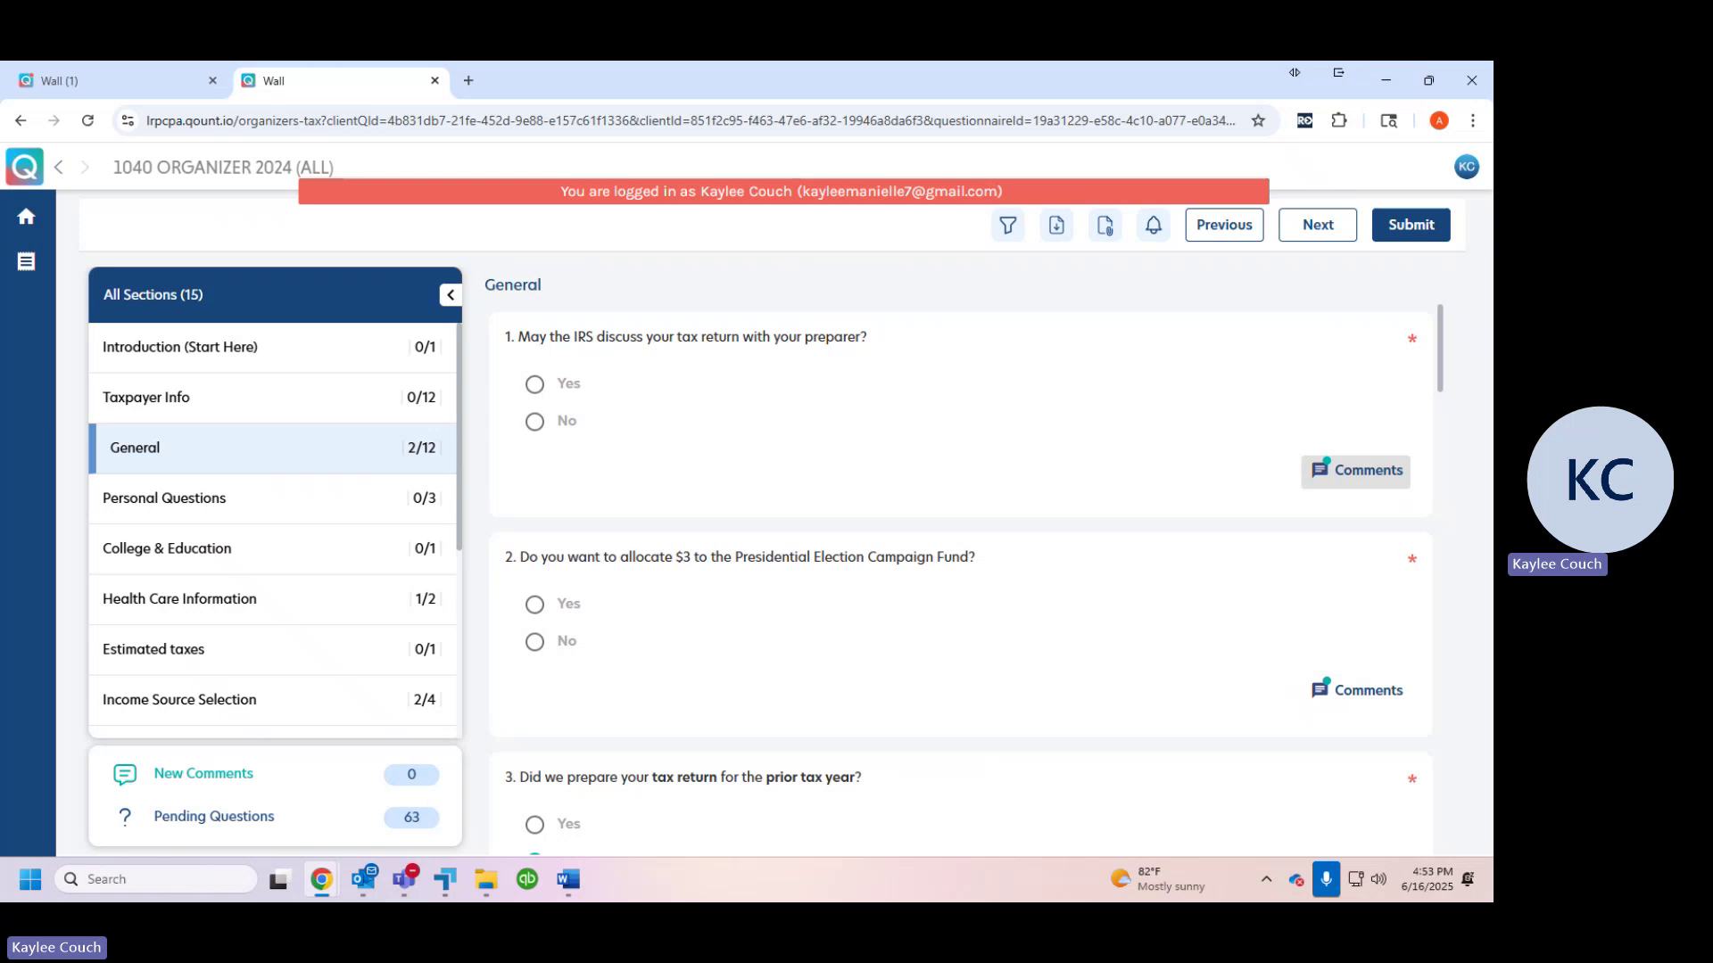
- Switch the answer about whether the firm prepared the prior year's tax return to Yes and back to No
scroll(1104, 692, down, 2)
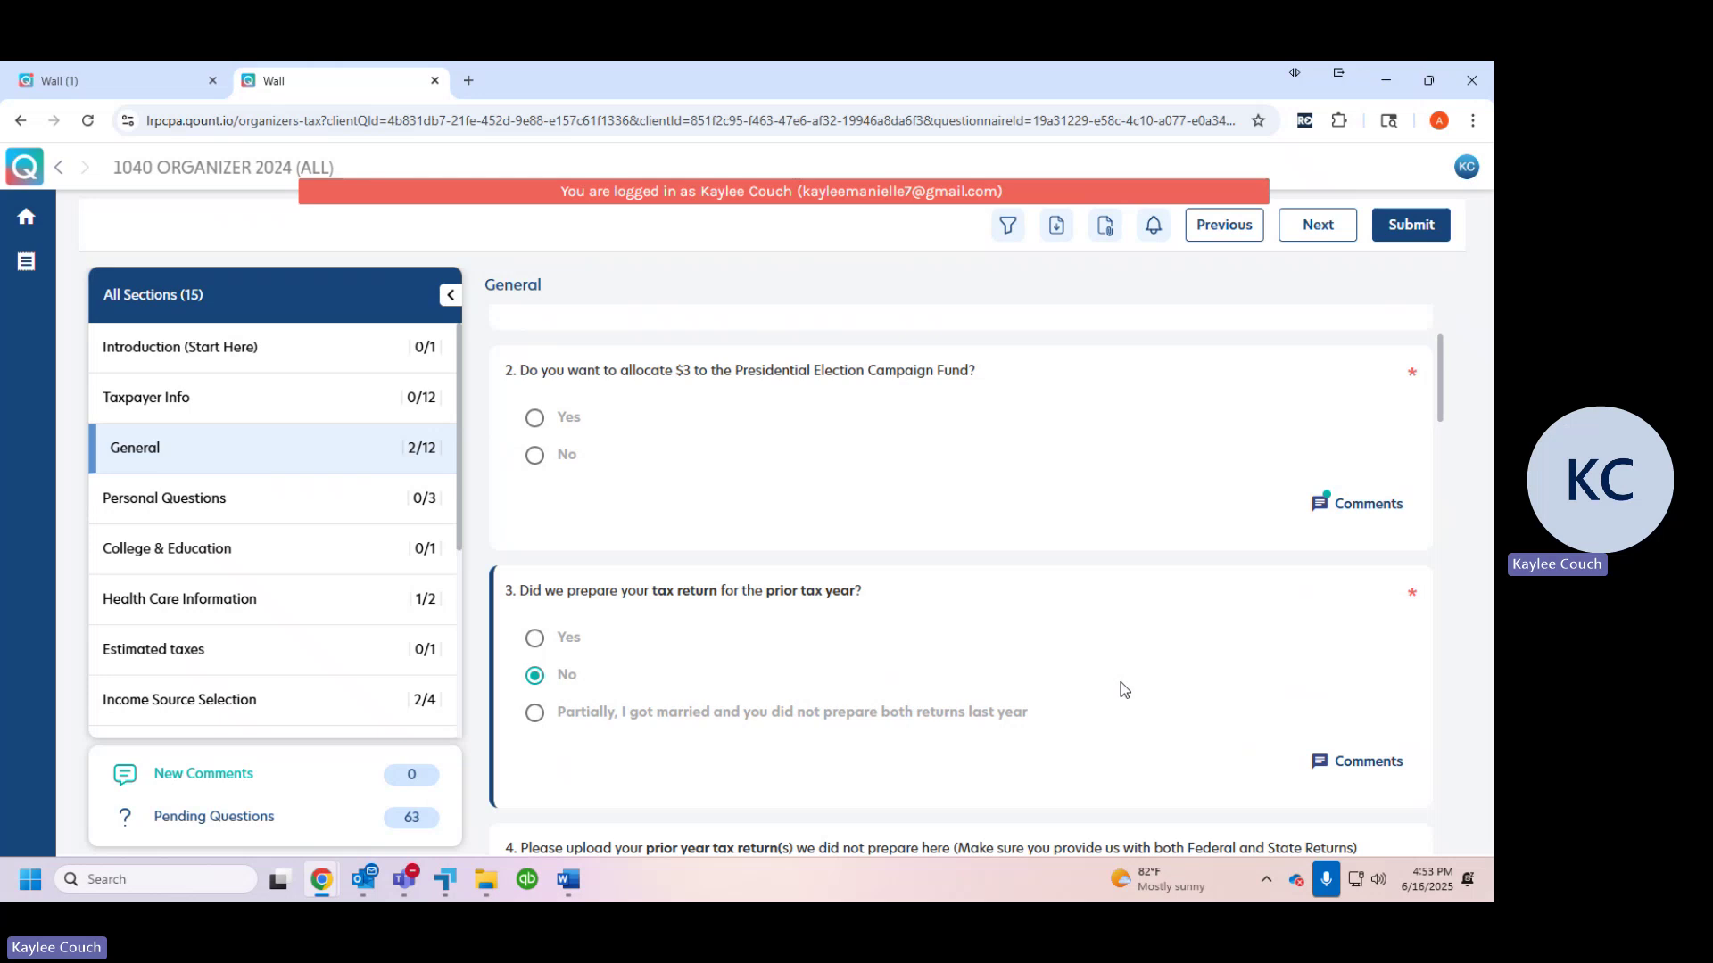
scroll(1404, 662, down, 2)
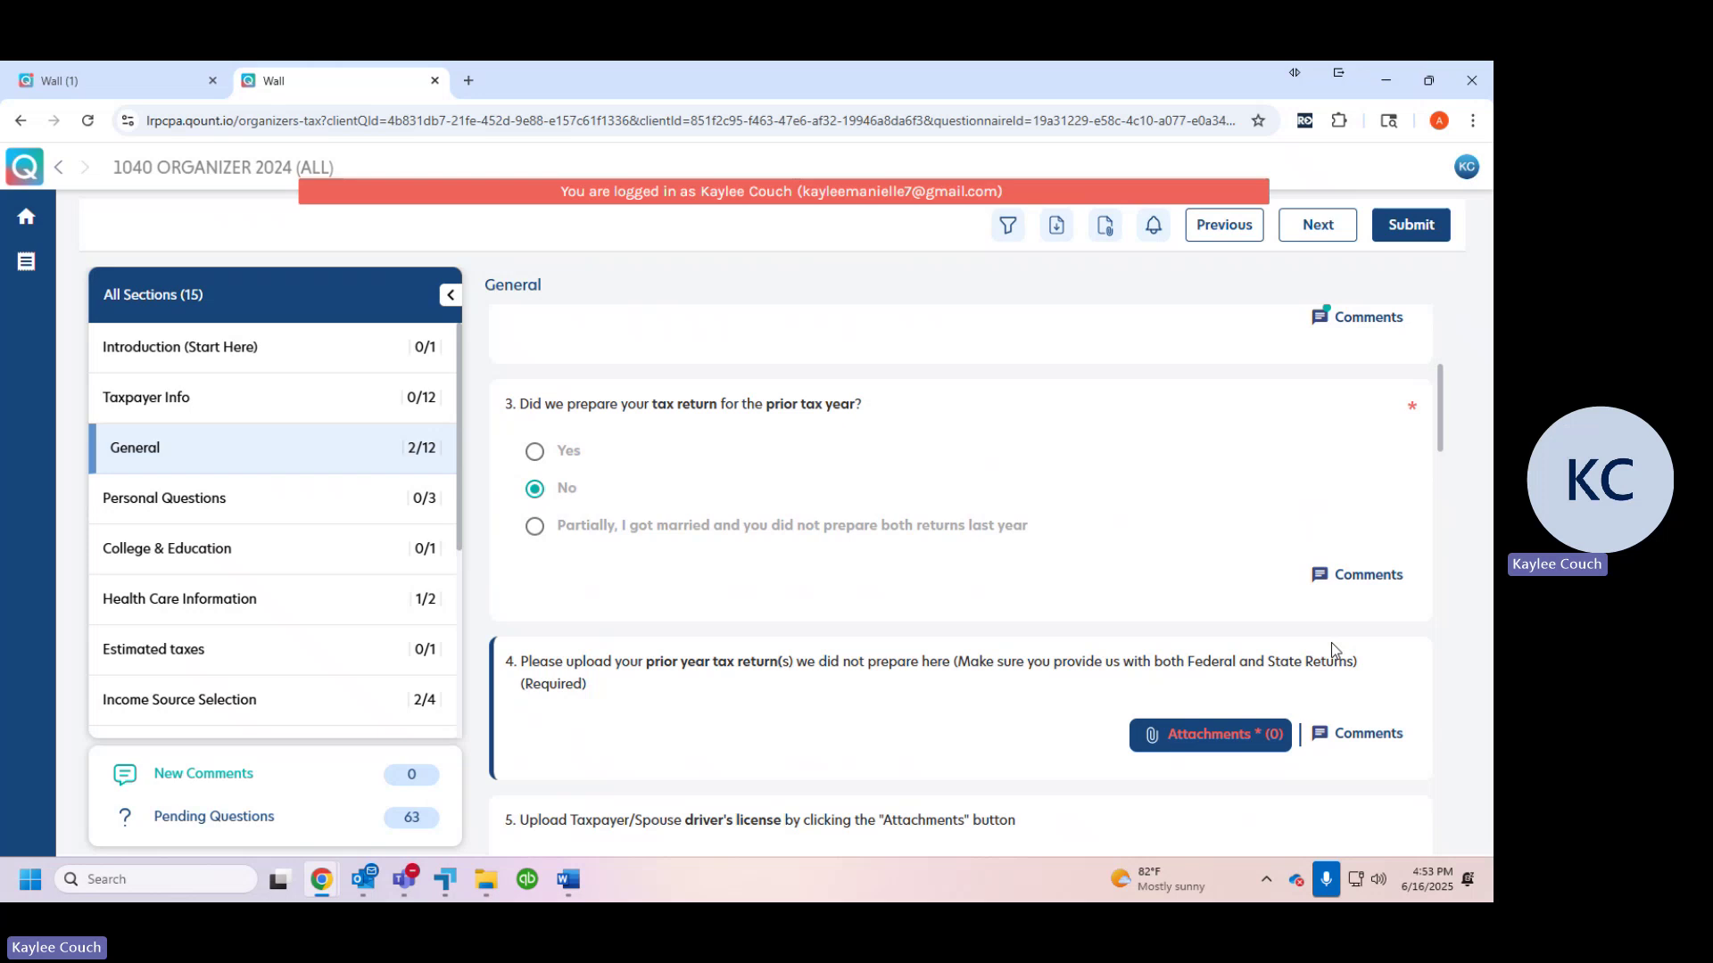
click(534, 450)
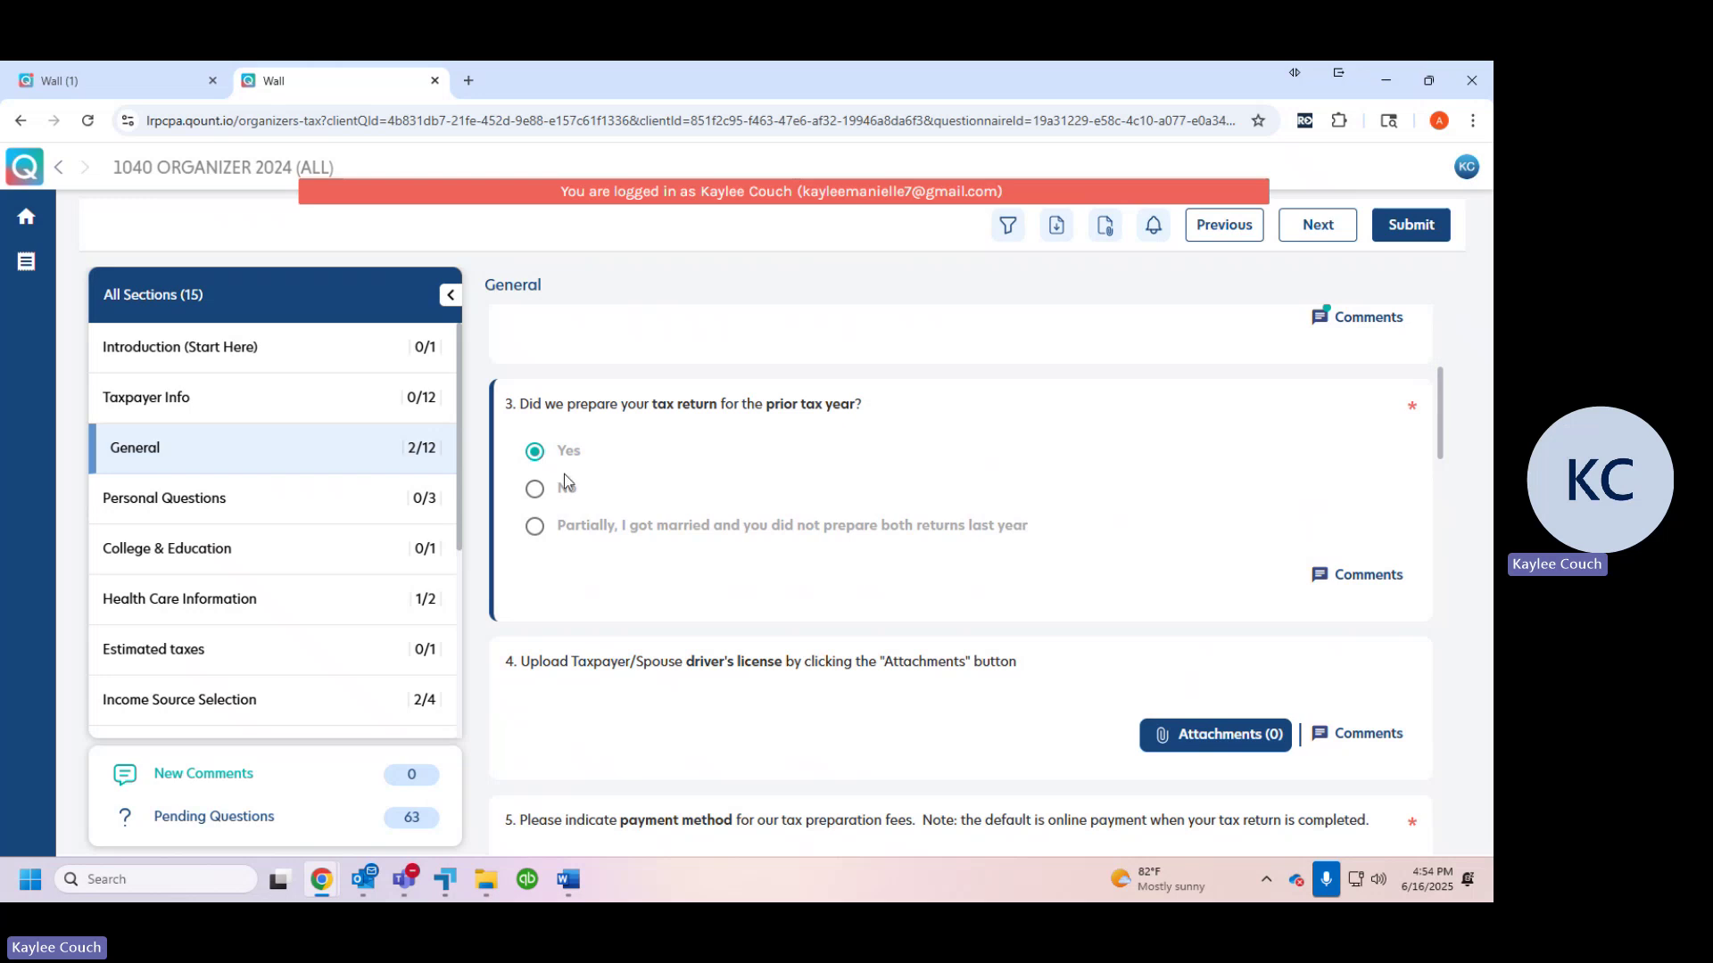
click(536, 489)
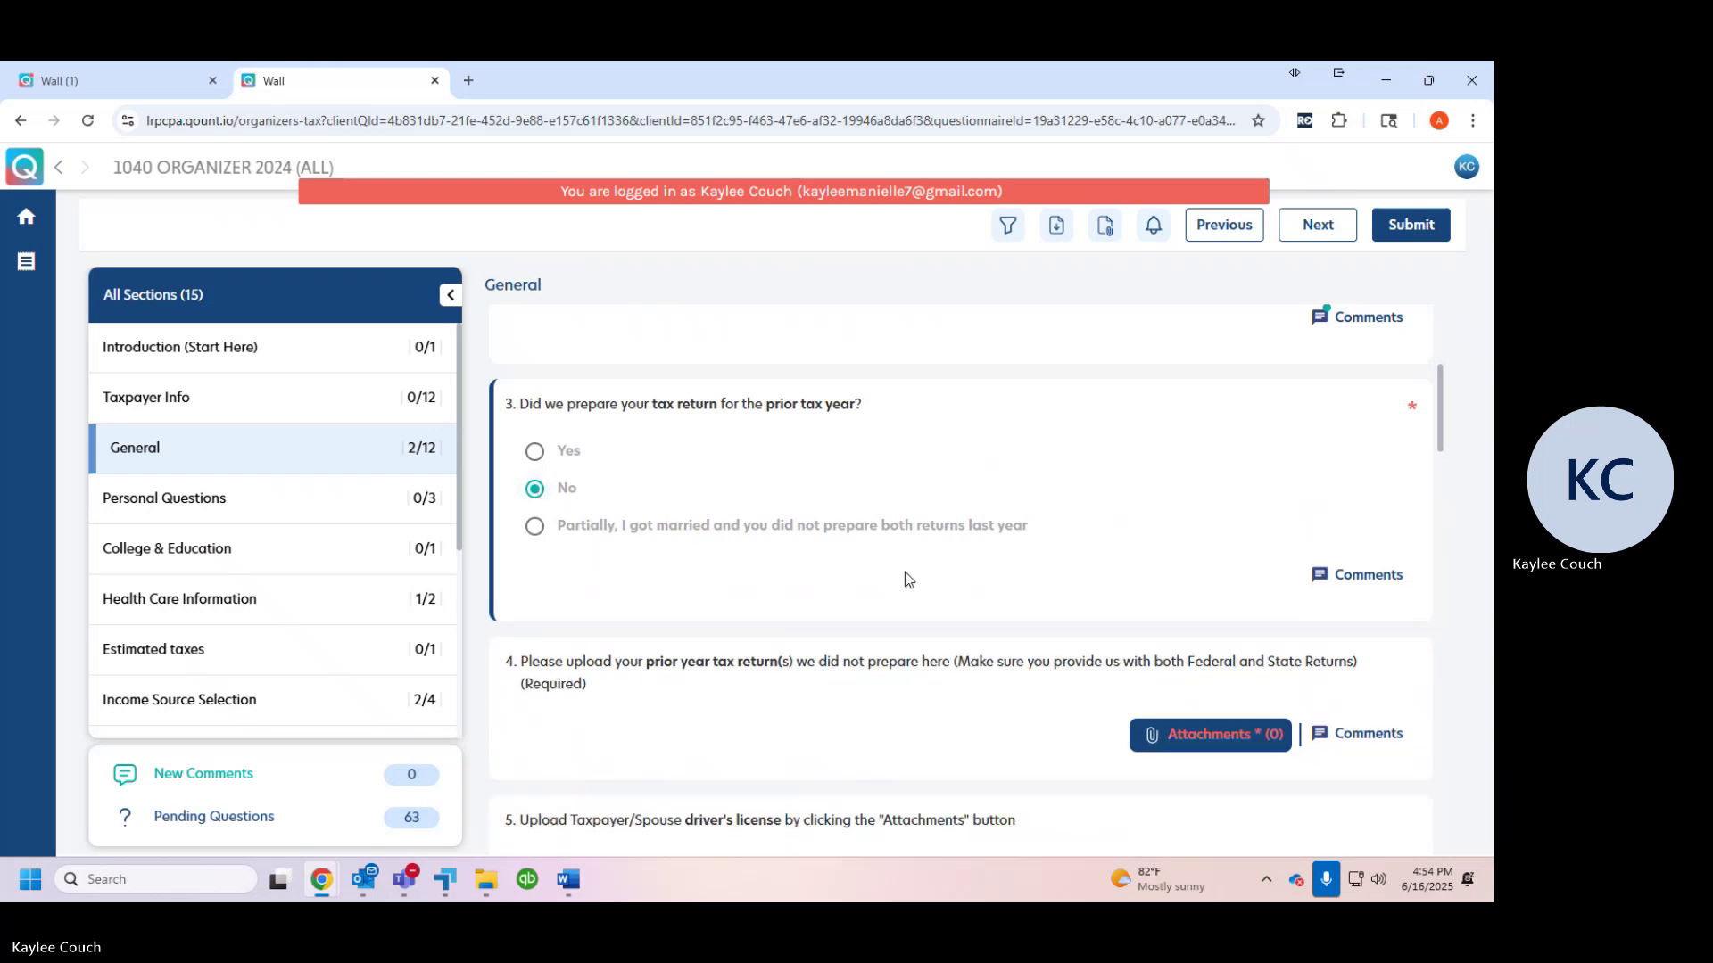
- Open the attachment upload area for the required prior year tax returns question
scroll(902, 607, down, 1)
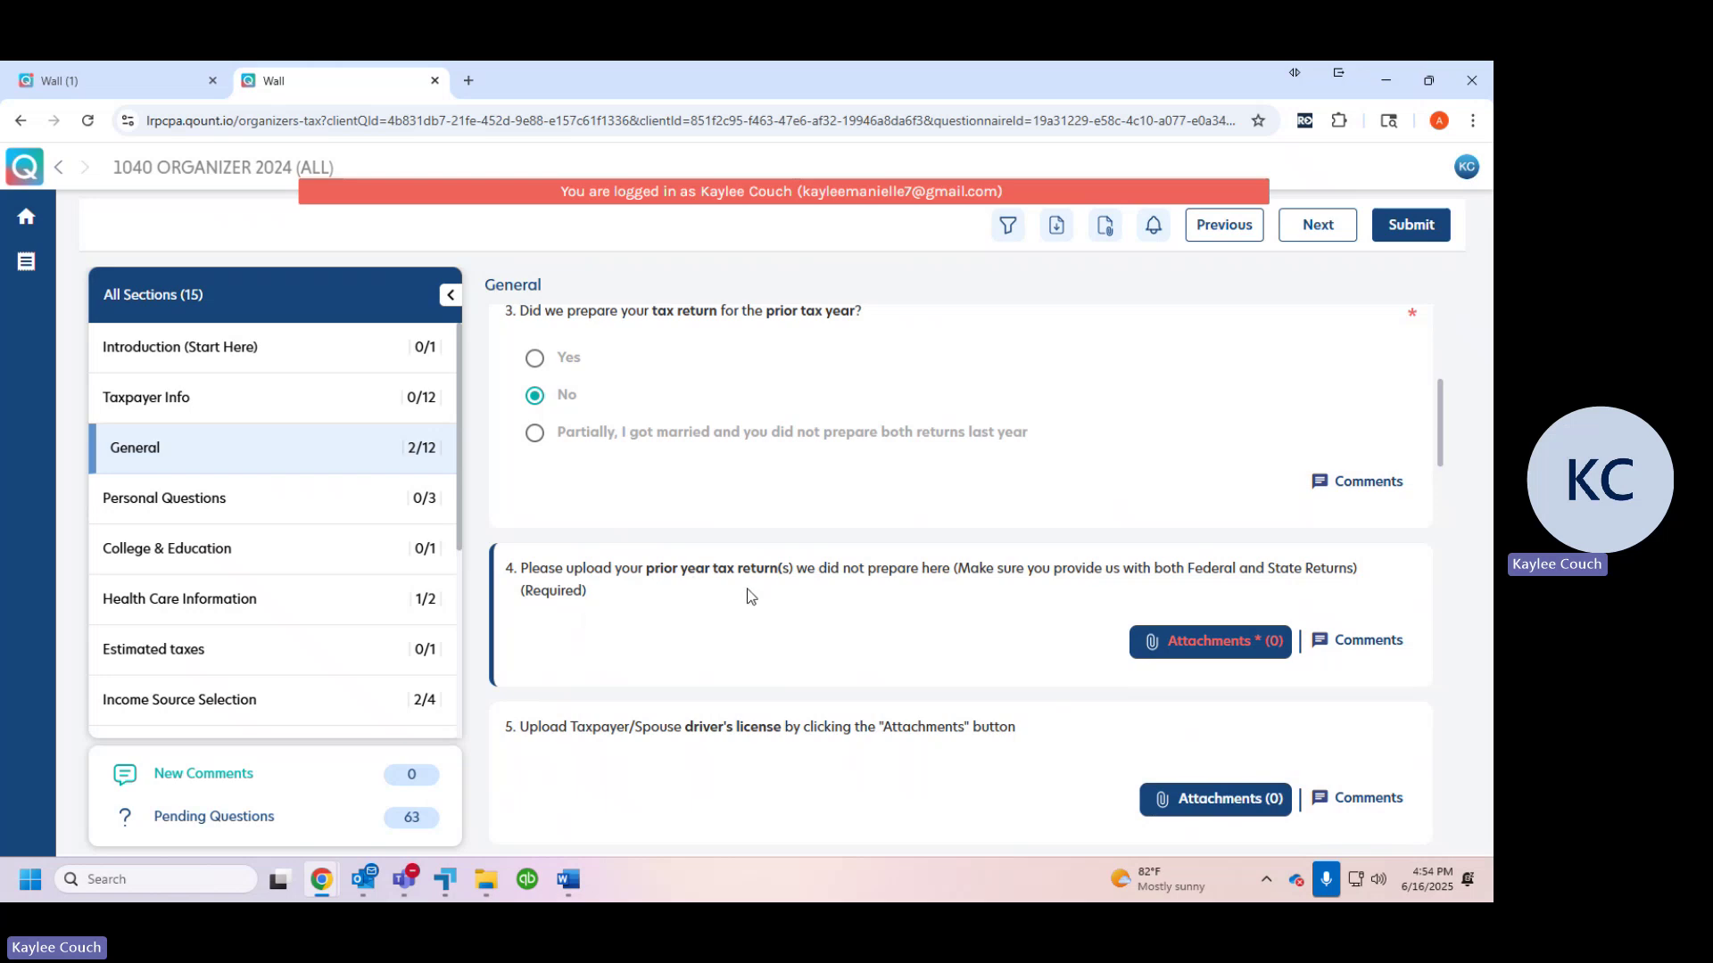
scroll(1177, 575, down, 1)
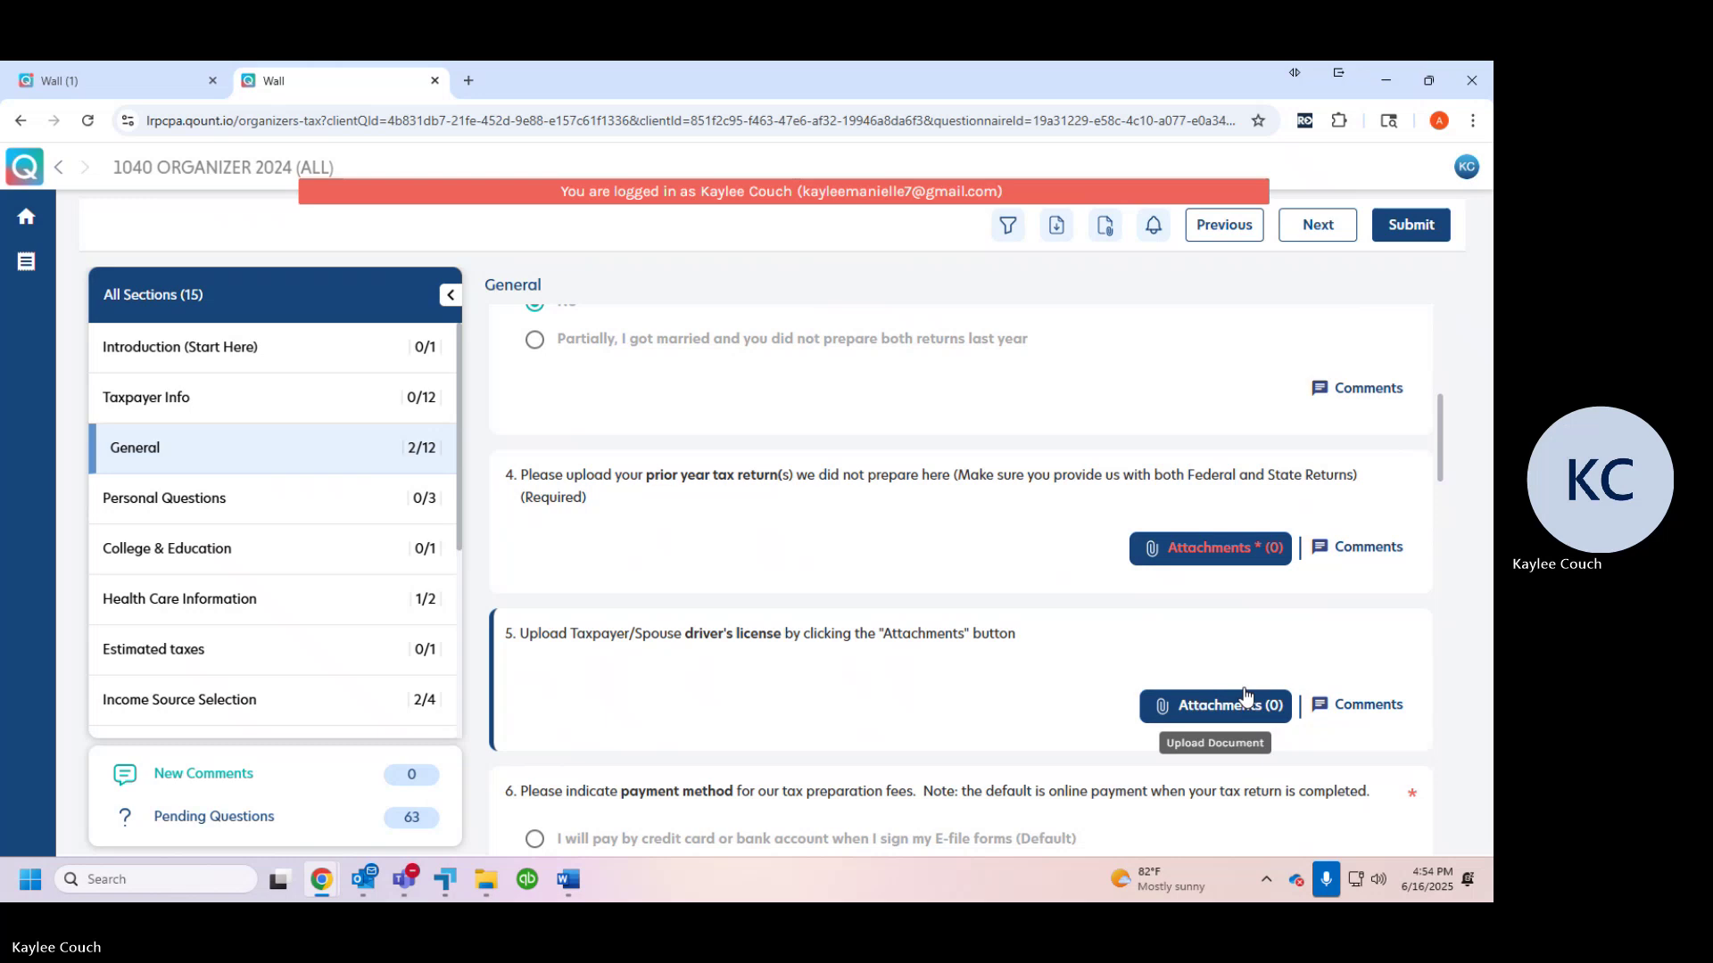
click(1245, 553)
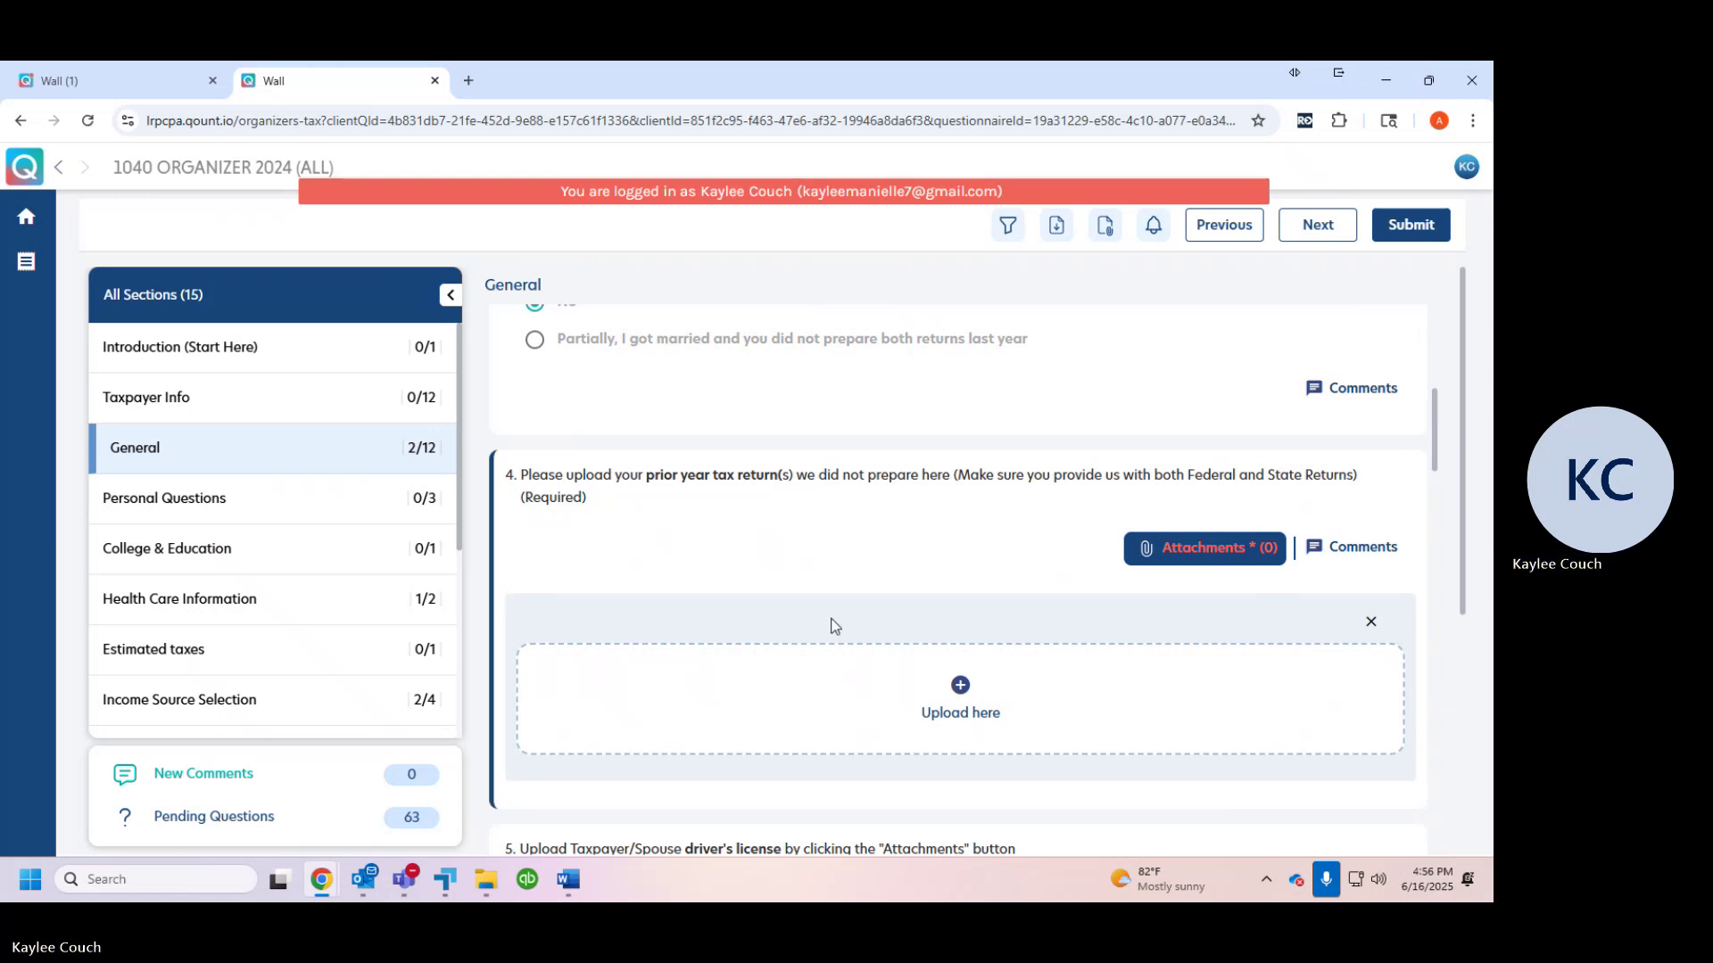
- Review the General questions on payment method, refund deposit, balance due withdrawal and installment agreements
scroll(880, 615, down, 6)
scroll(881, 616, down, 5)
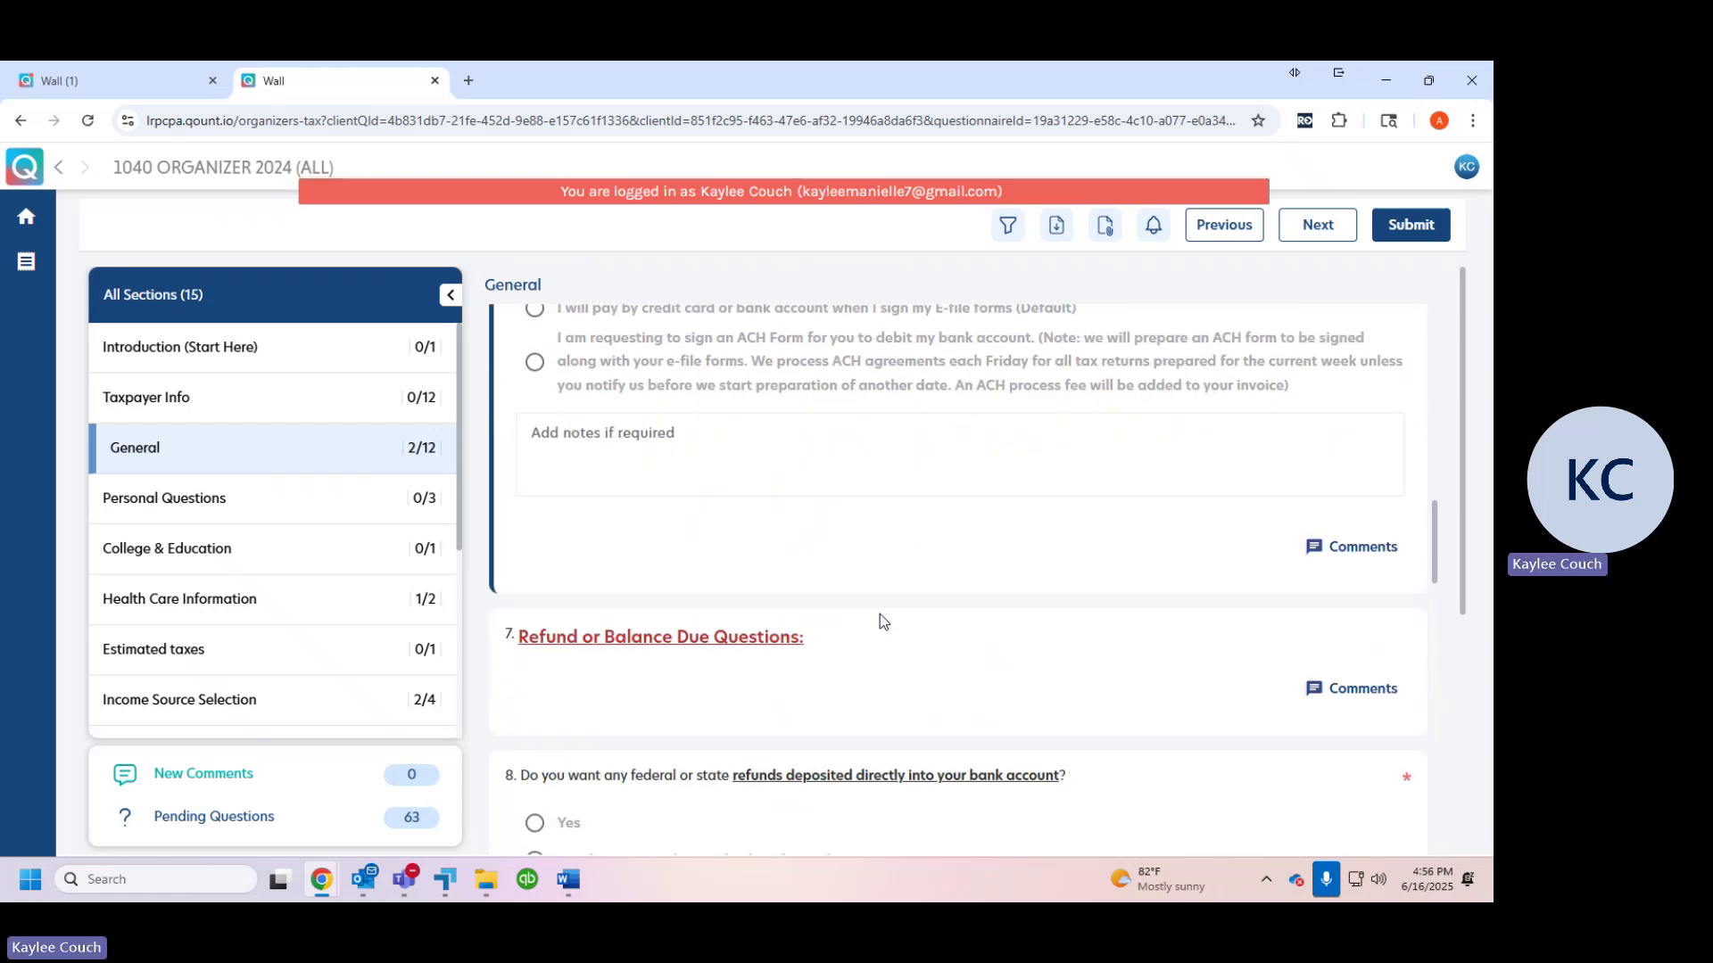
scroll(880, 615, down, 5)
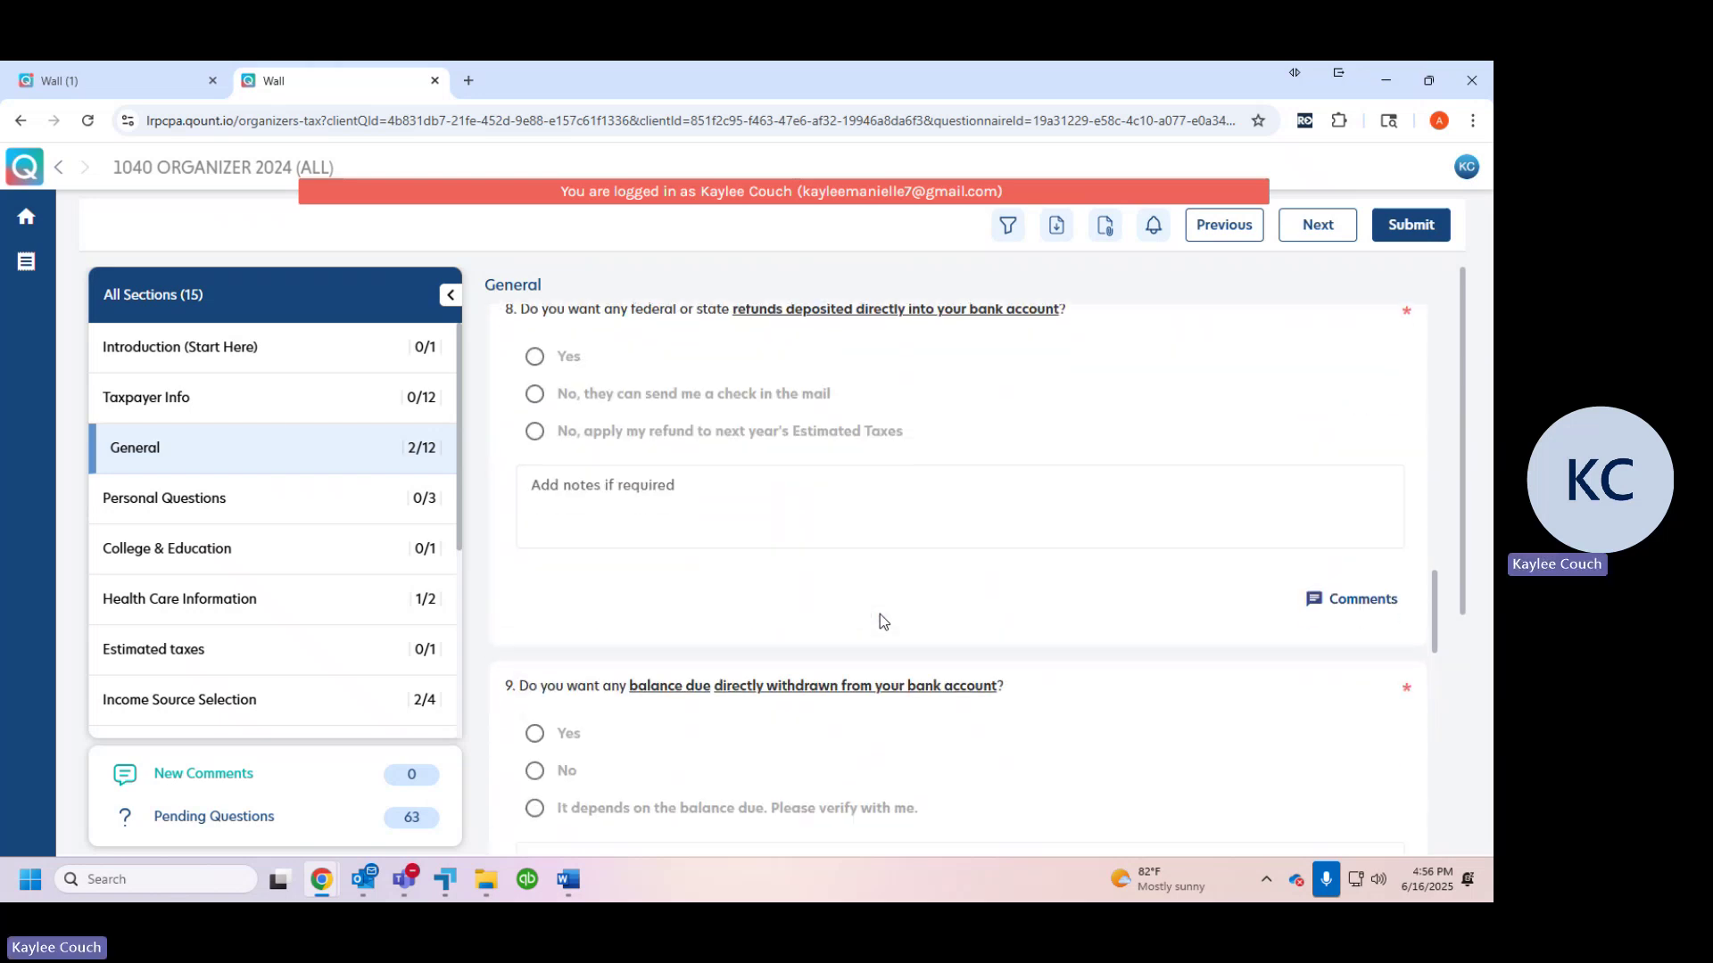
scroll(879, 622, down, 1)
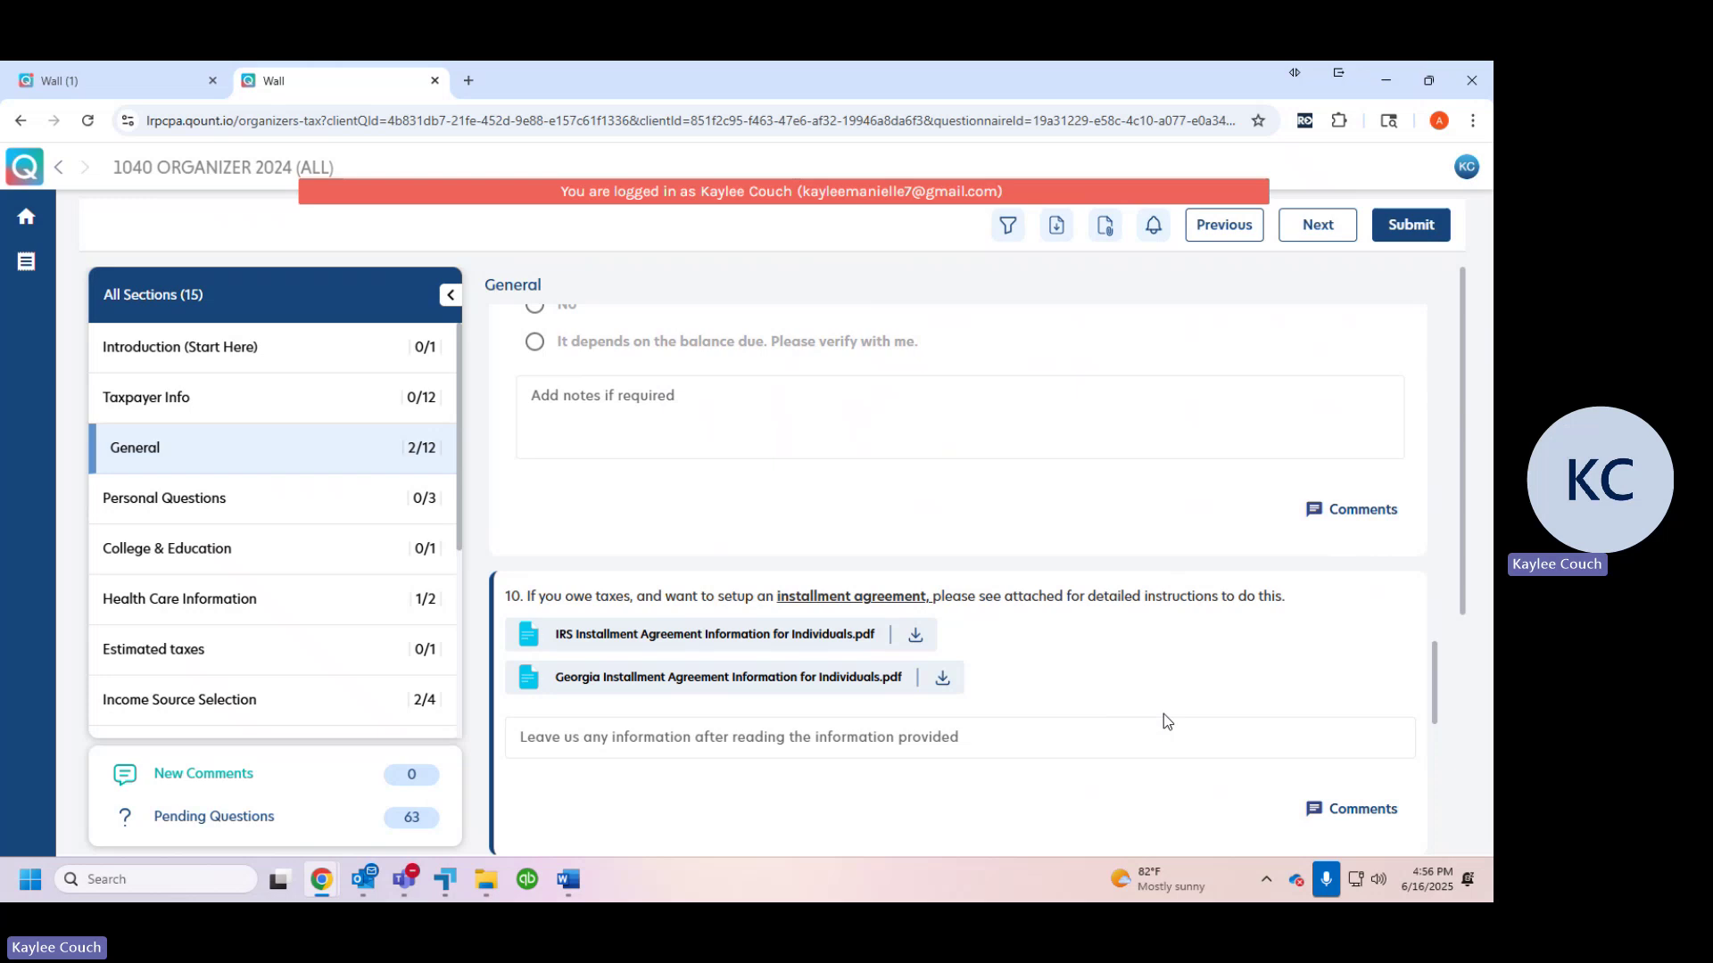
scroll(1163, 721, down, 1)
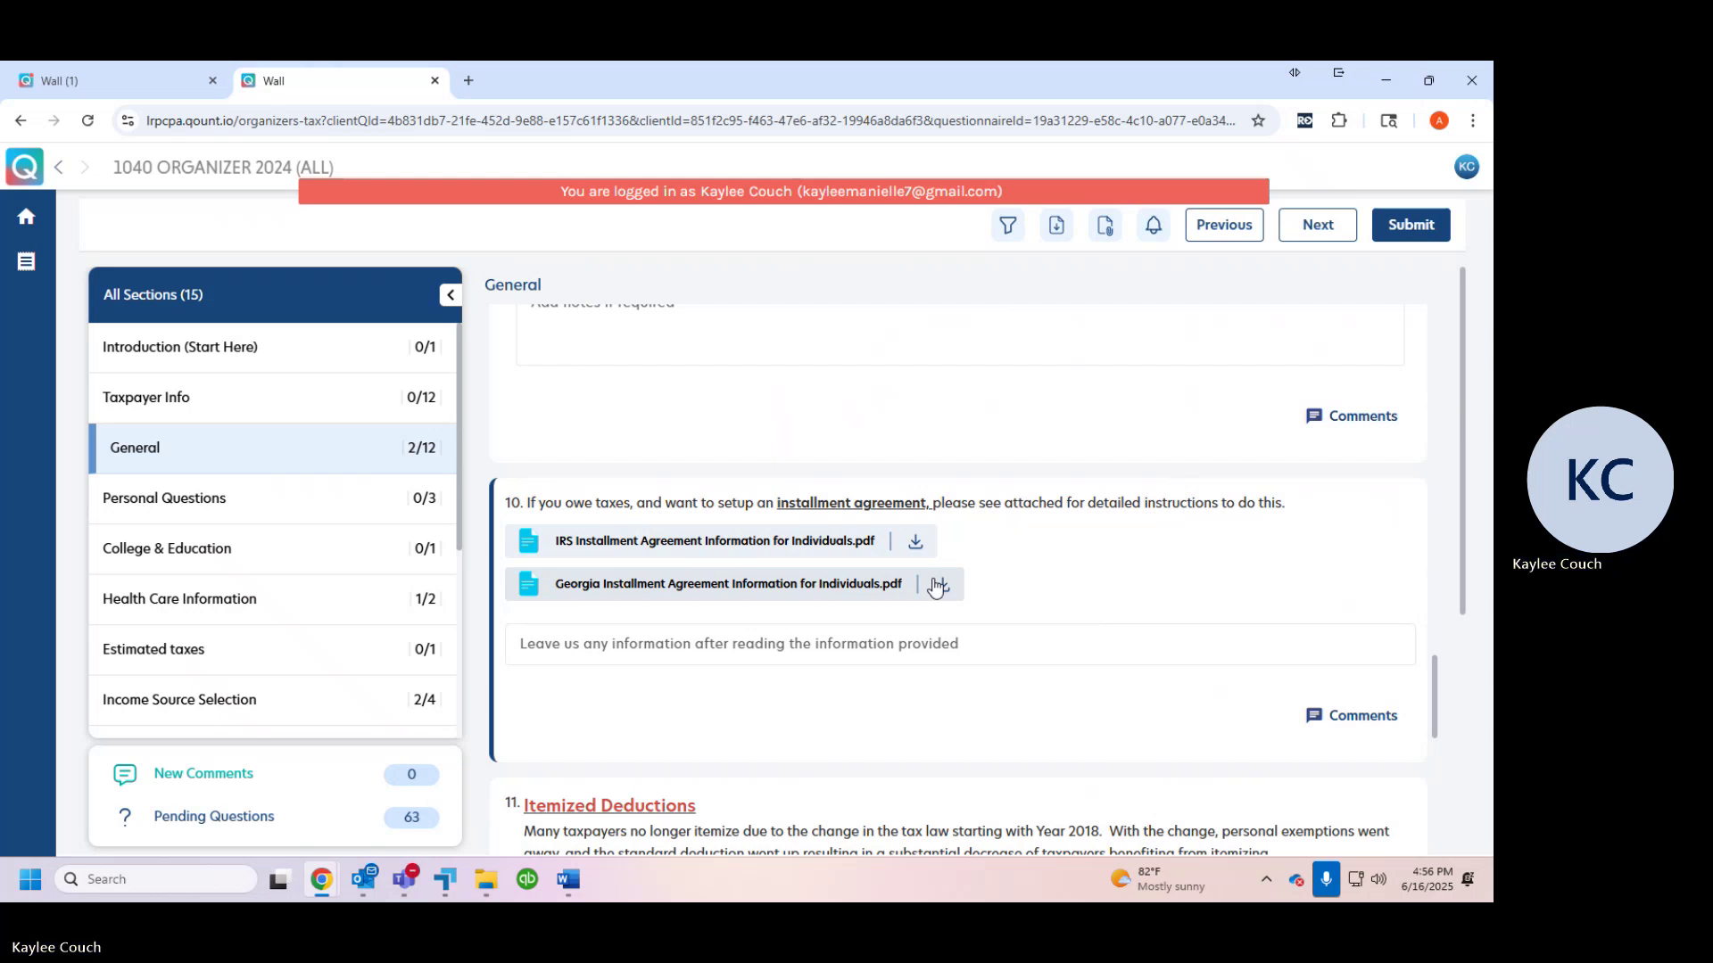
- Read the Itemized Deductions guidance and highlight the approximate amounts for Single, Head of Household and Married Filed Jointly
scroll(936, 587, down, 5)
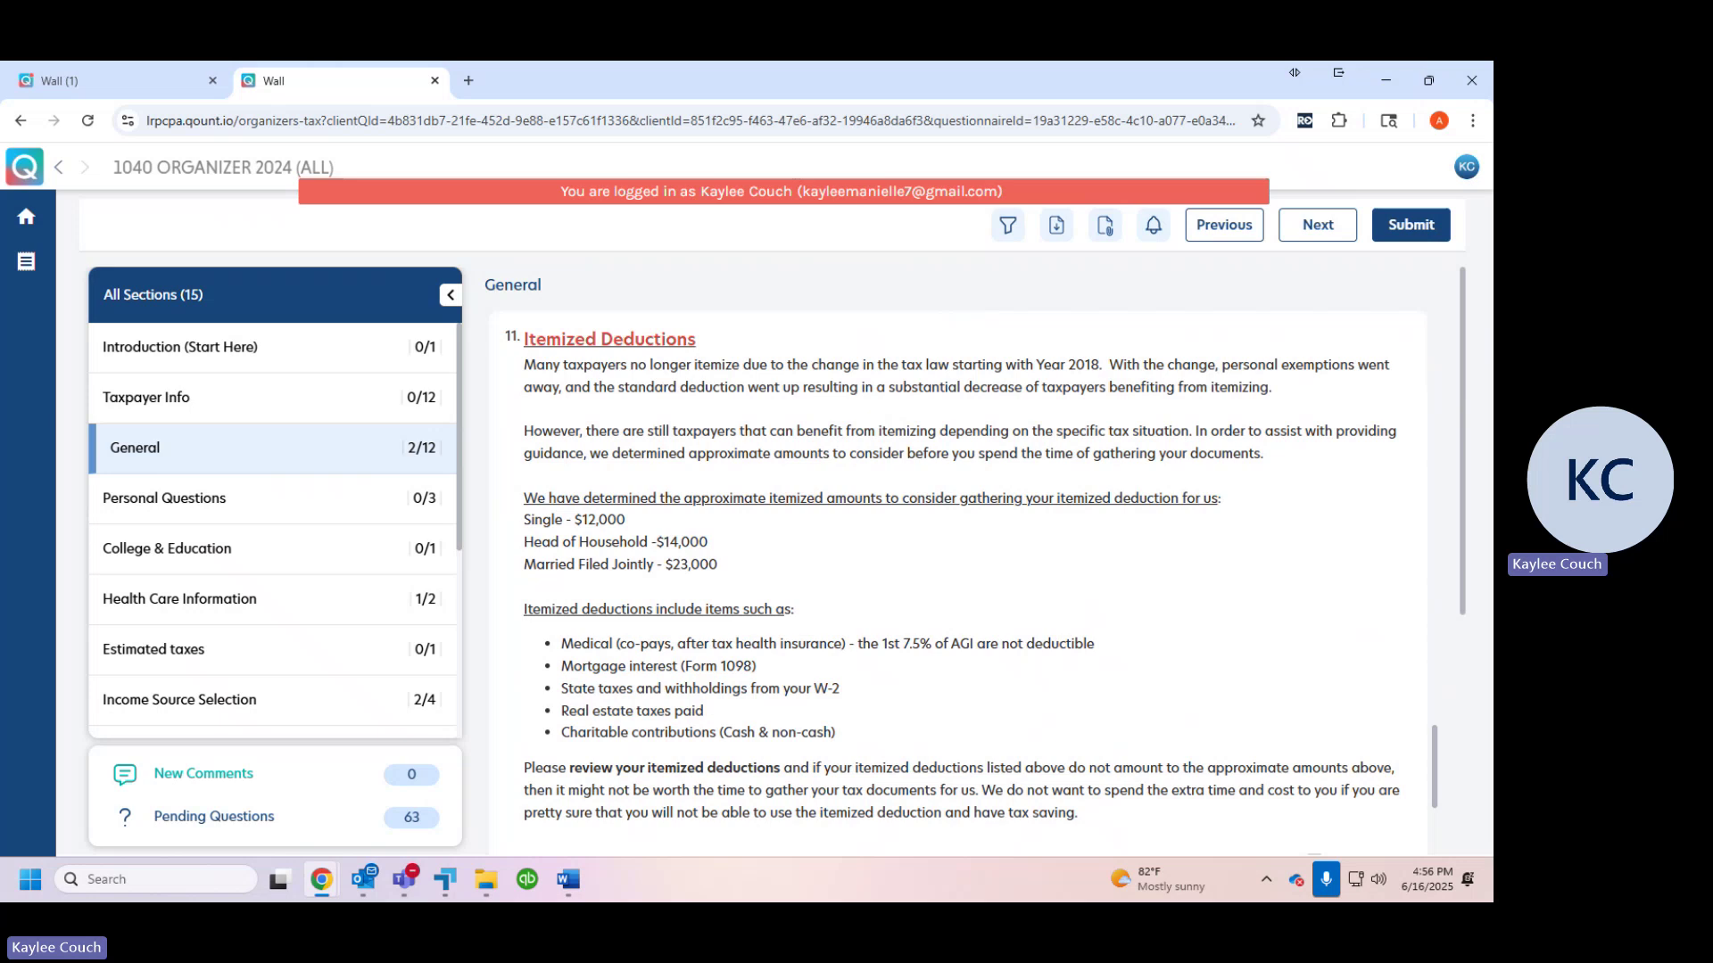
drag(721, 571, 524, 521)
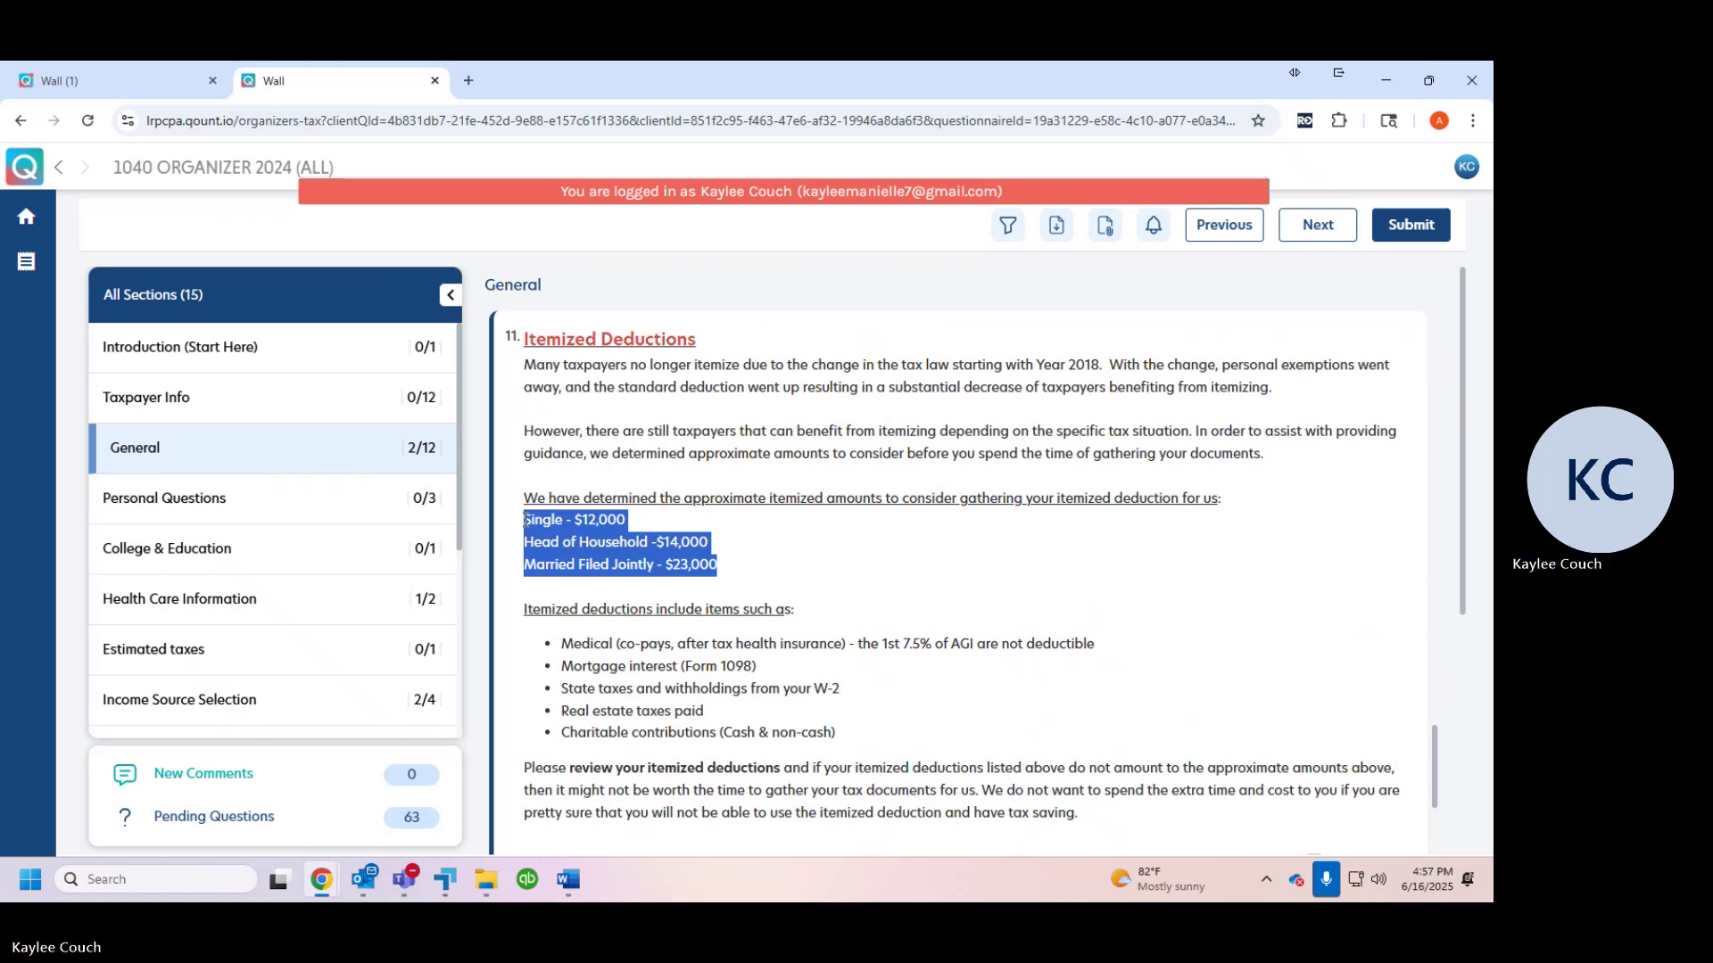
scroll(946, 600, down, 1)
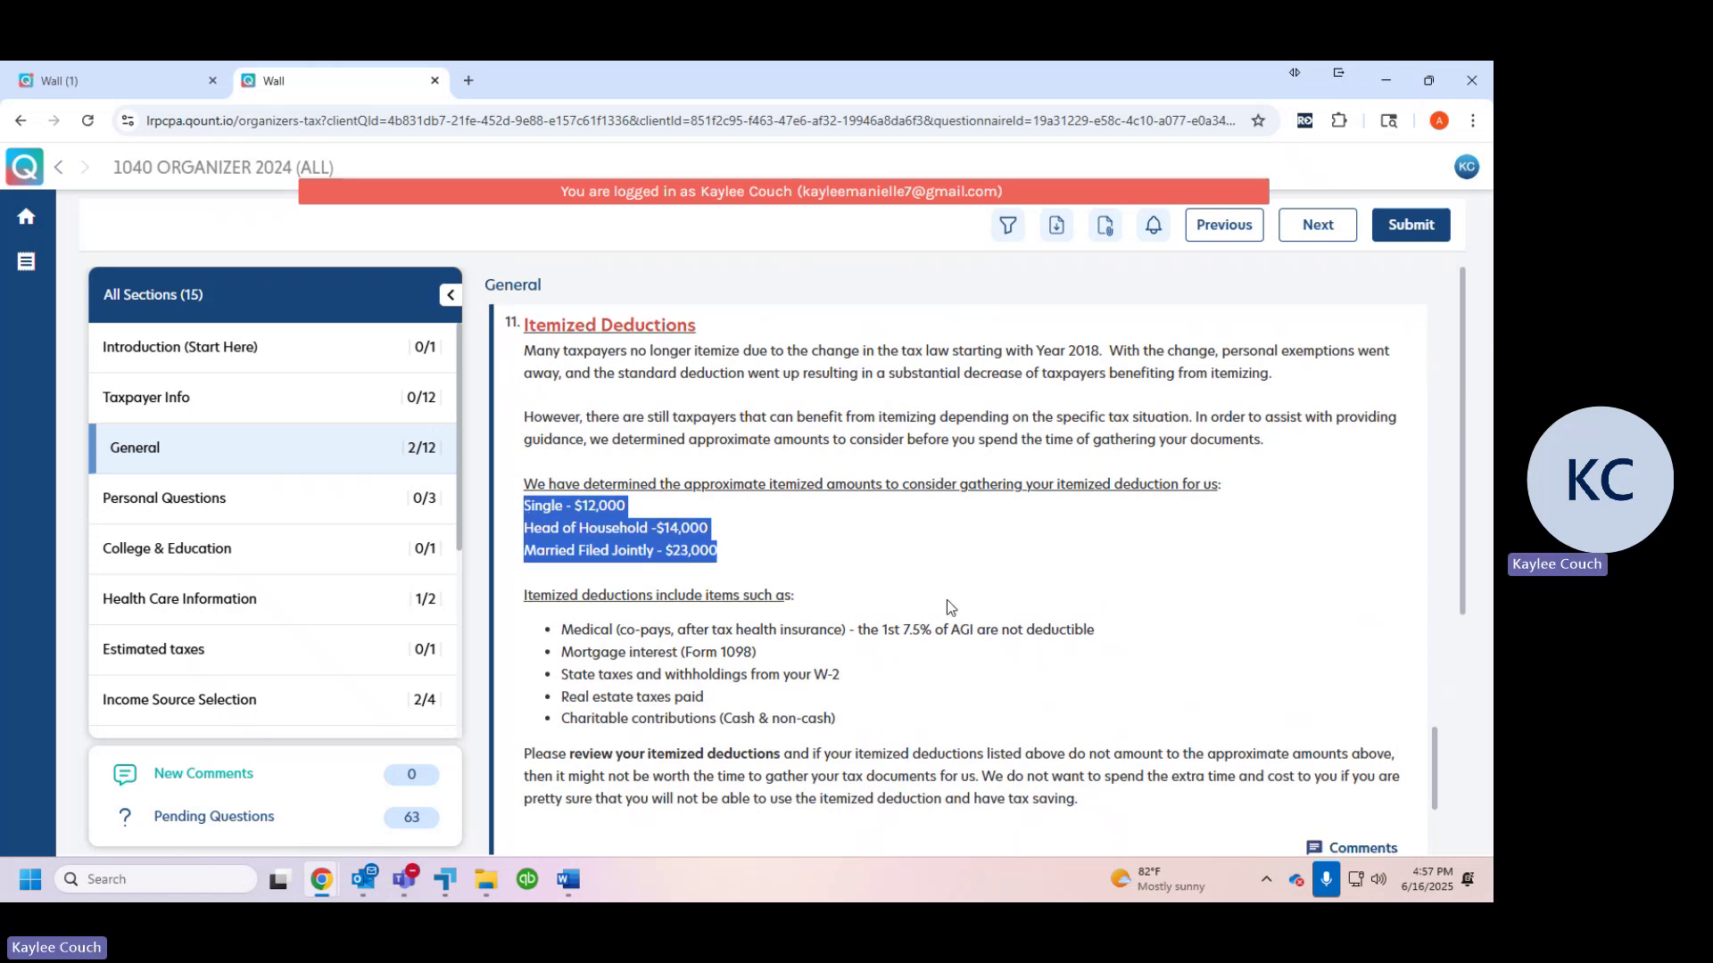
- Switch the itemized deductions choice to not itemizing this year and back to completing the worksheet in the Itemized section
scroll(948, 607, down, 3)
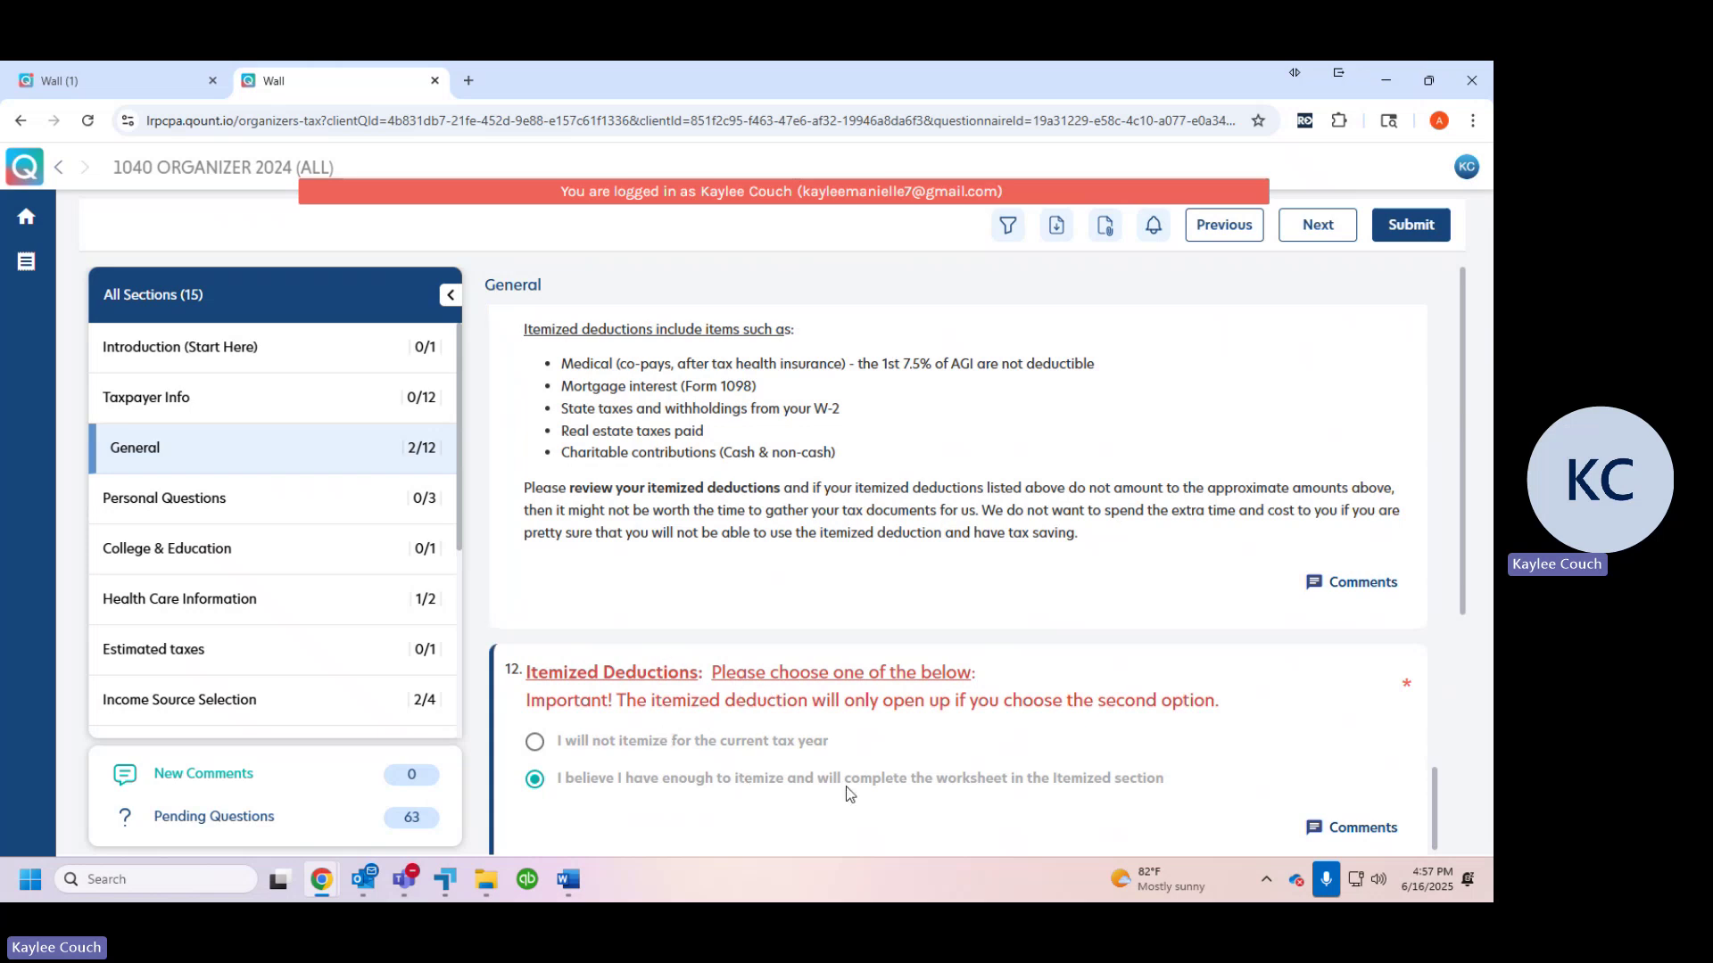
scroll(384, 664, down, 1)
scroll(384, 665, down, 1)
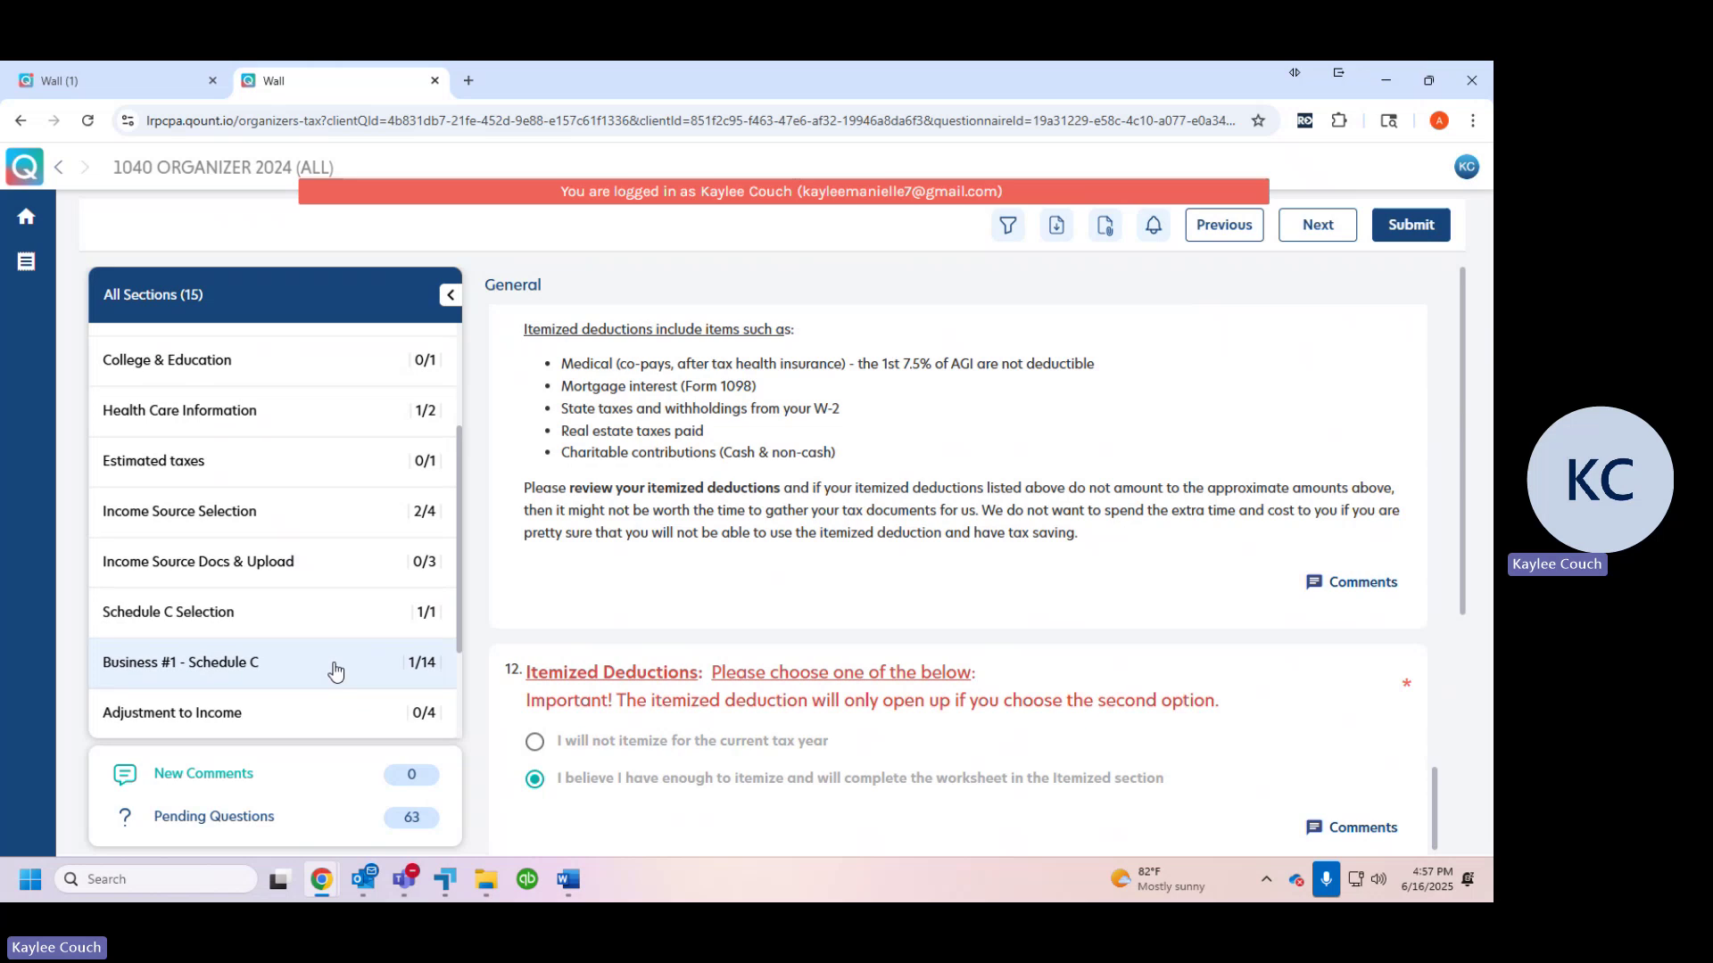
scroll(333, 672, down, 1)
scroll(134, 670, down, 1)
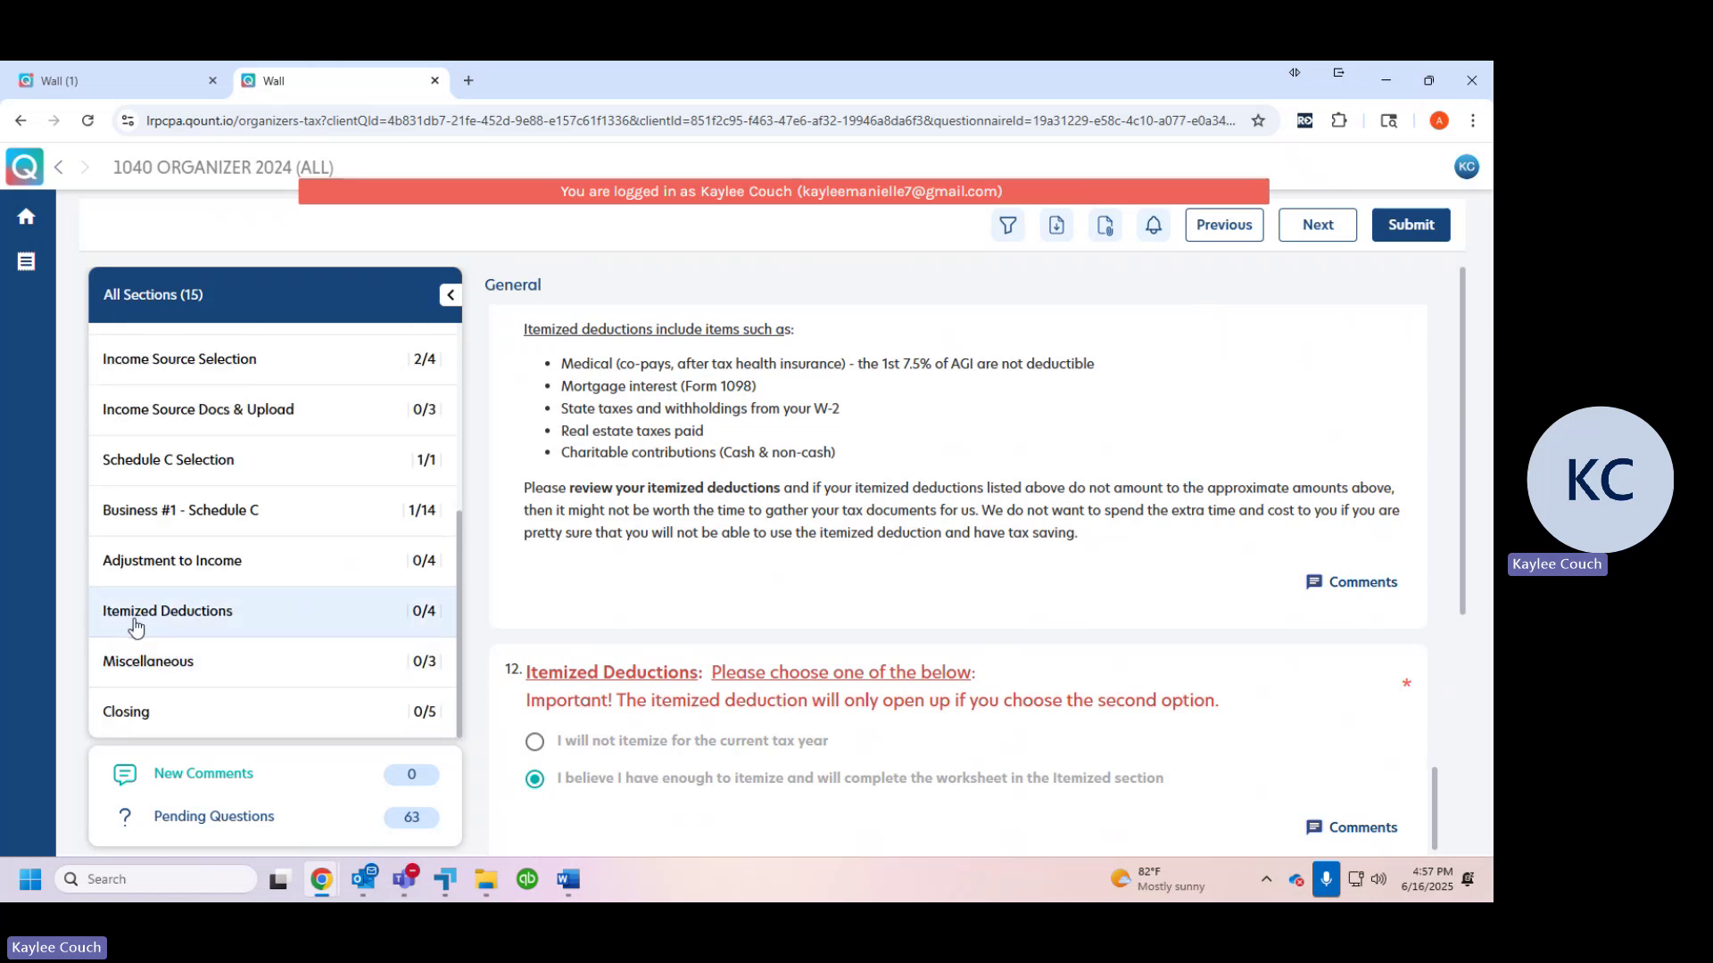
click(535, 741)
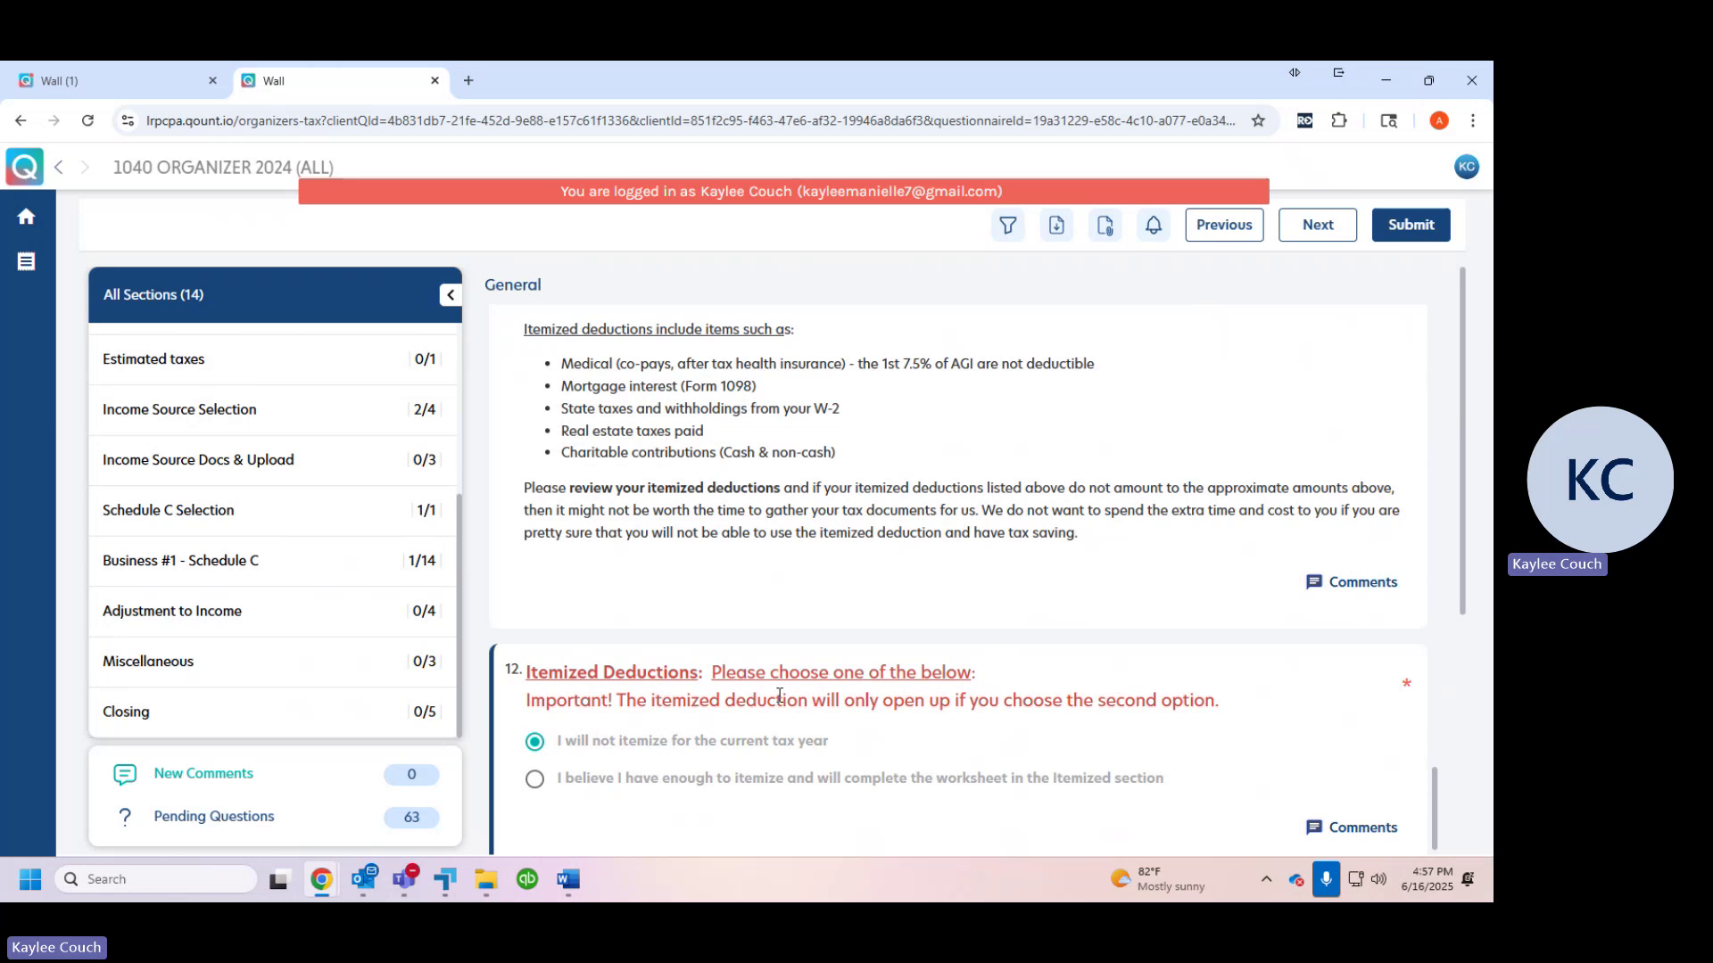
click(534, 779)
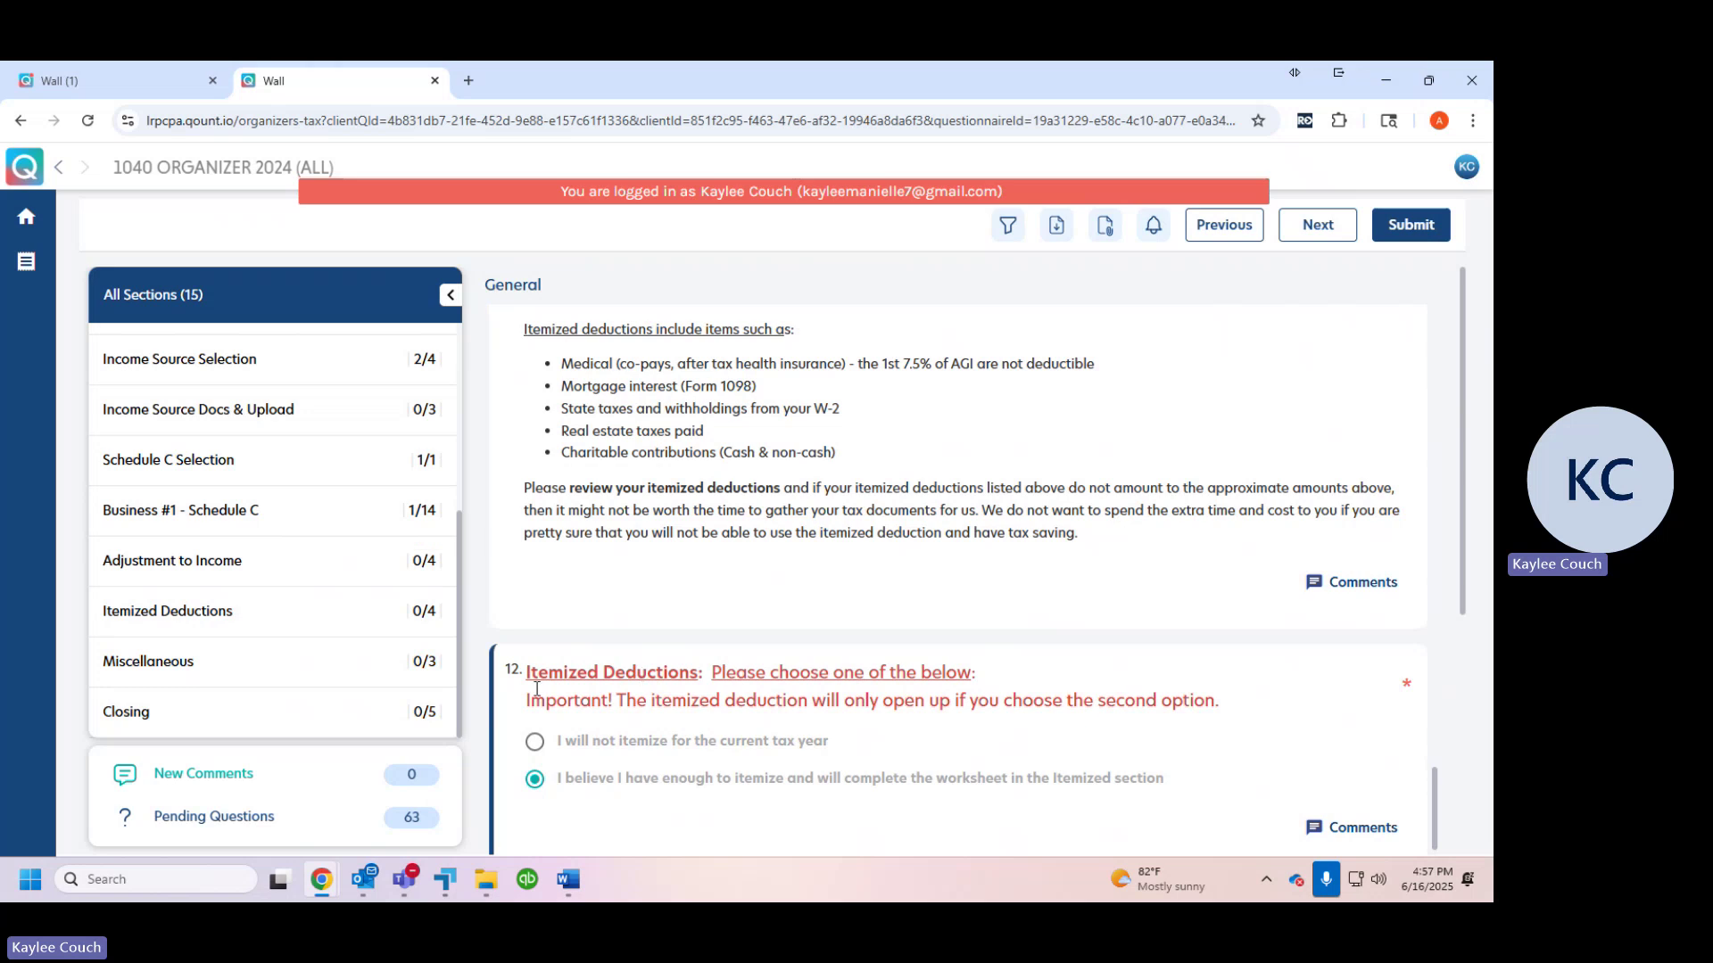
- Open the Itemized Deductions section and review its summary, applicable-items checklist and deduction worksheet
click(297, 608)
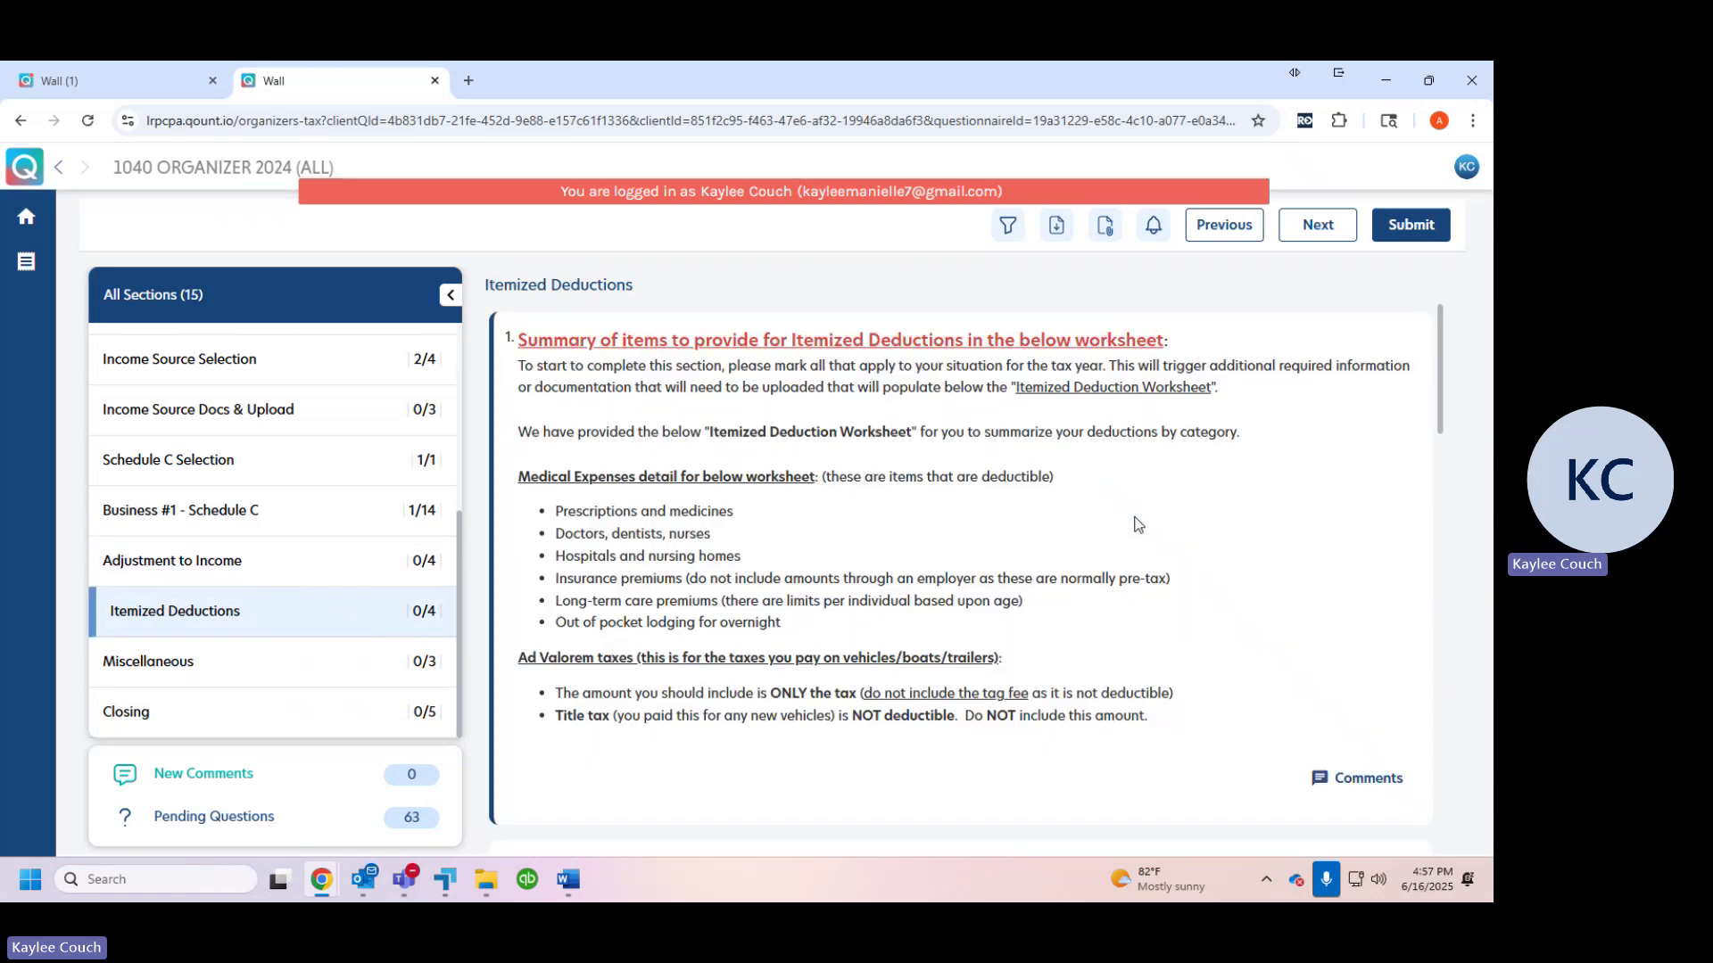
scroll(1157, 536, down, 2)
scroll(1156, 536, down, 8)
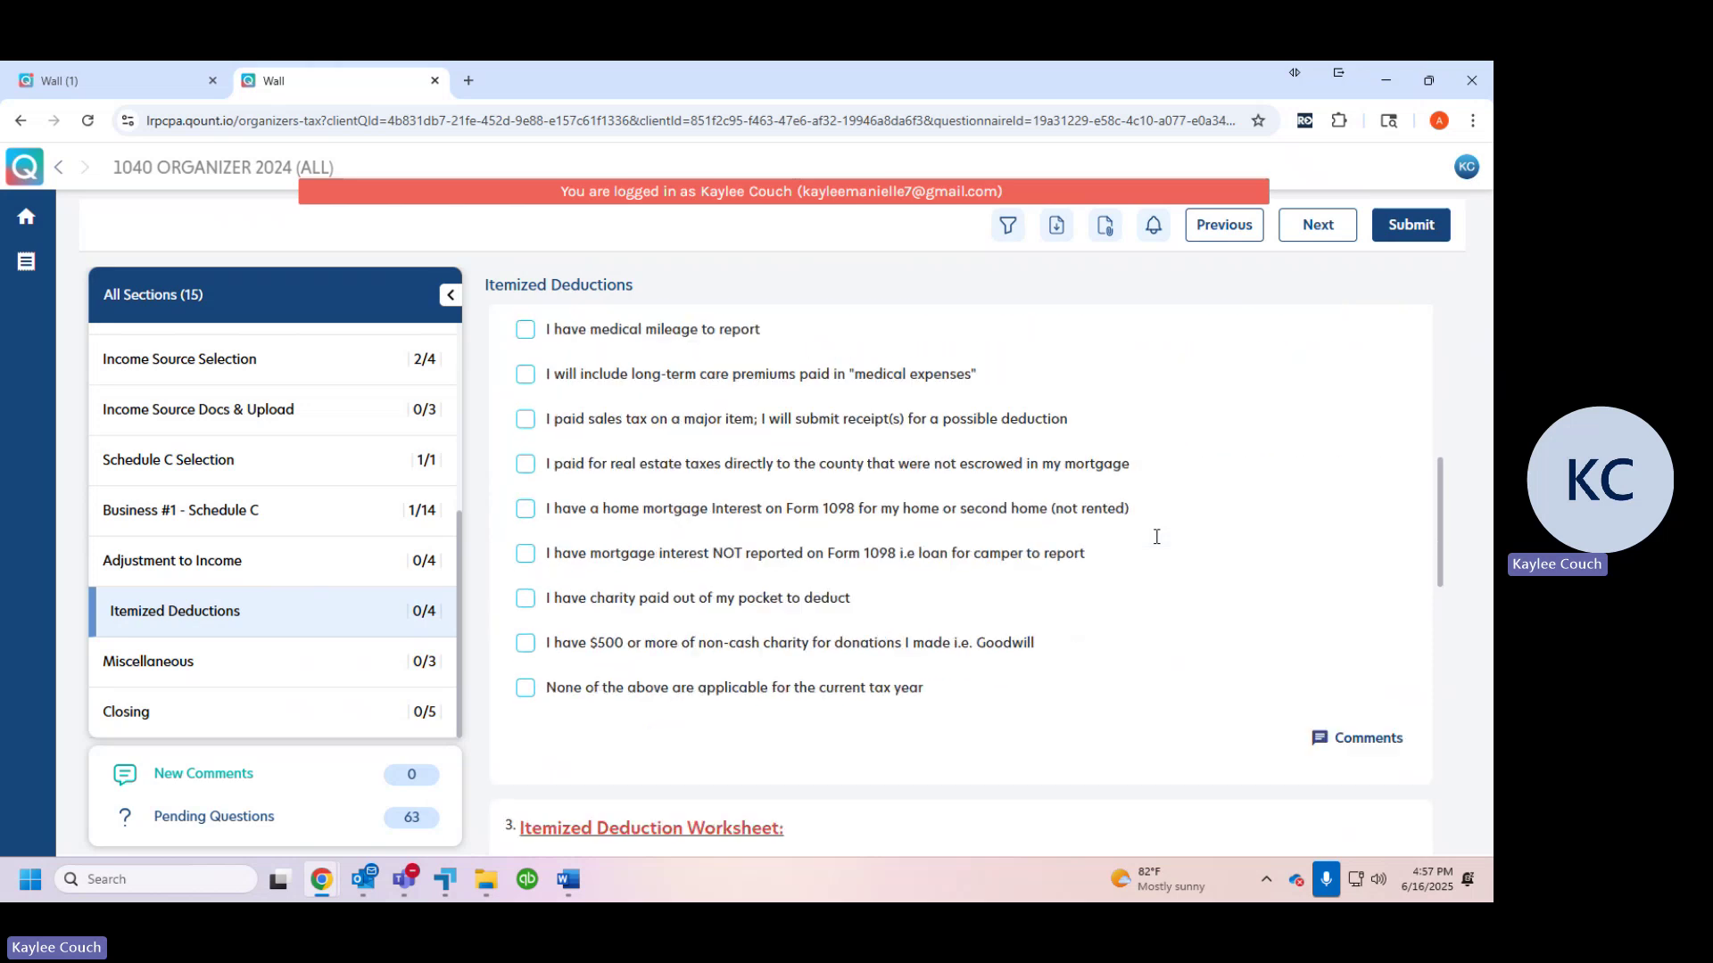
scroll(1157, 536, down, 5)
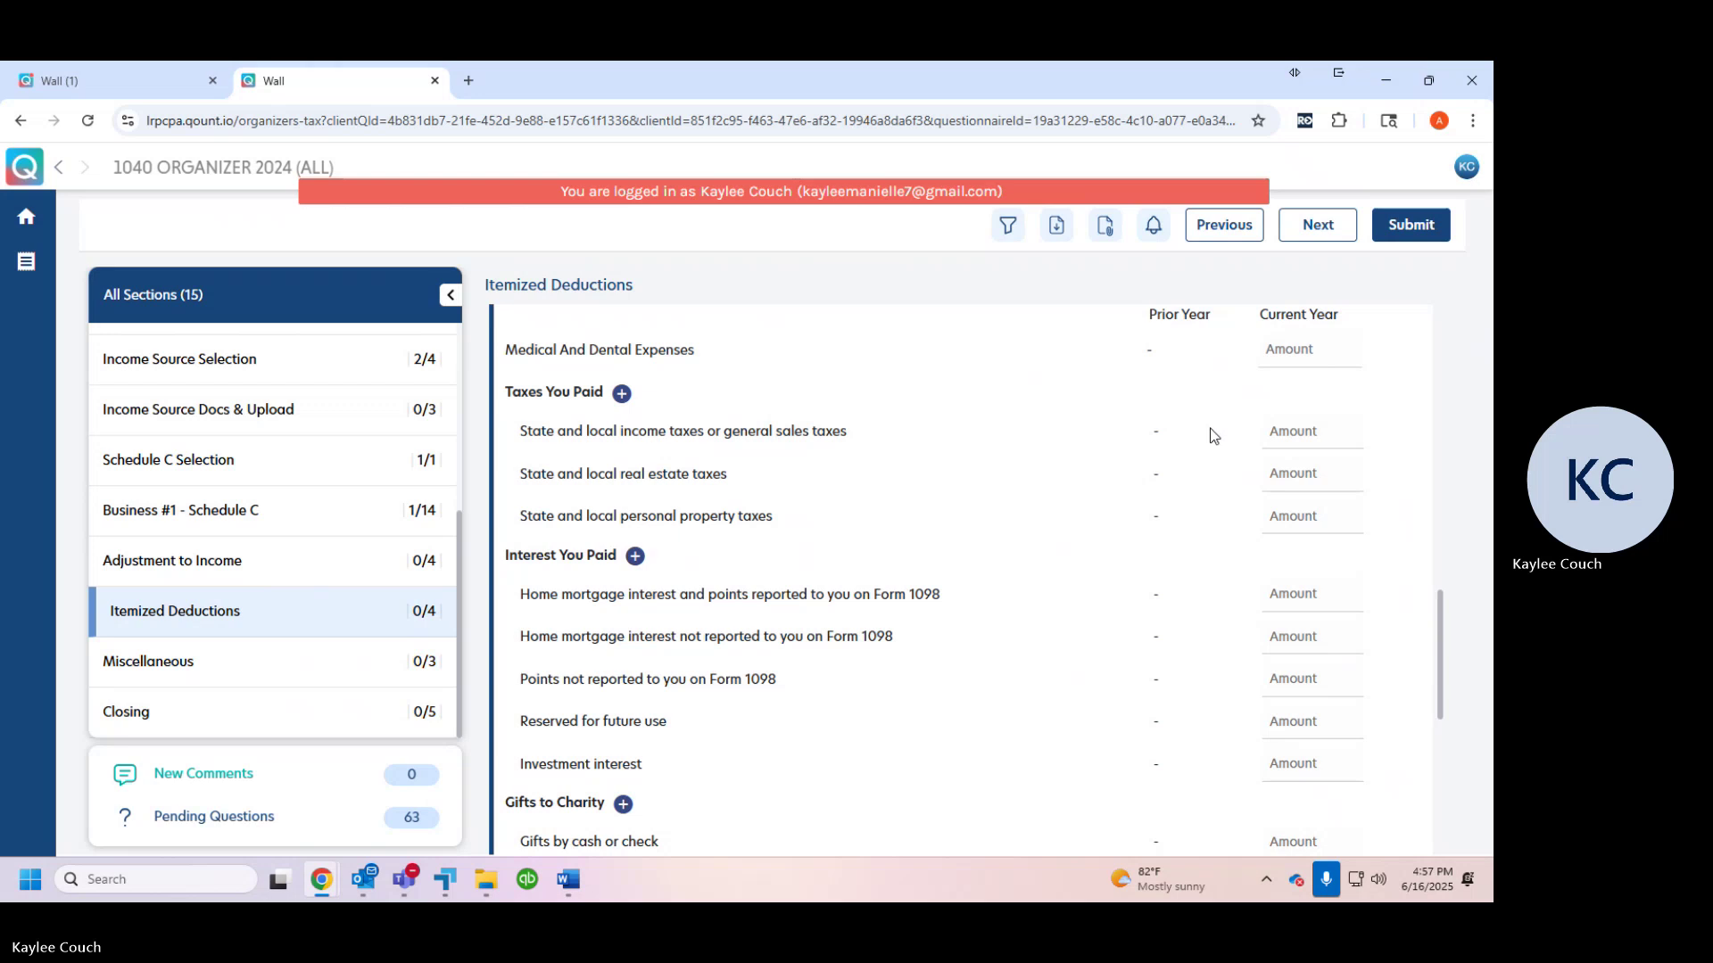
- Review the Itemized Deductions worksheet lines from taxes and interest paid through gifts to charity and total itemized deductions
scroll(956, 459, down, 1)
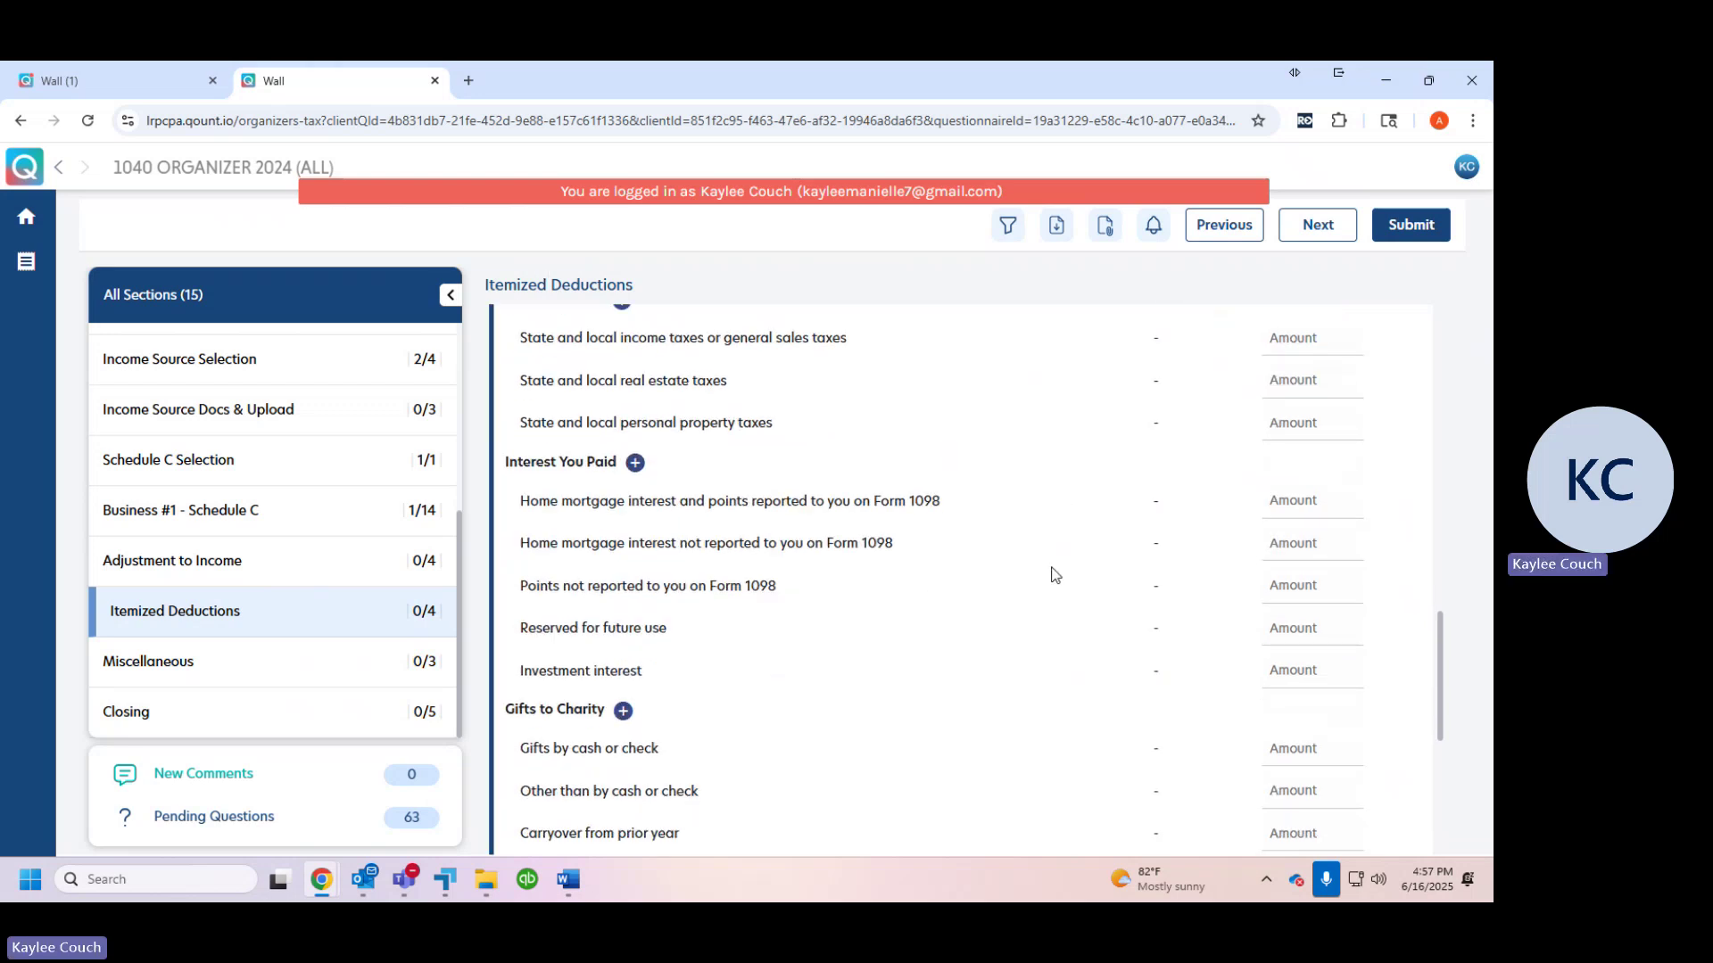
scroll(1026, 660, down, 3)
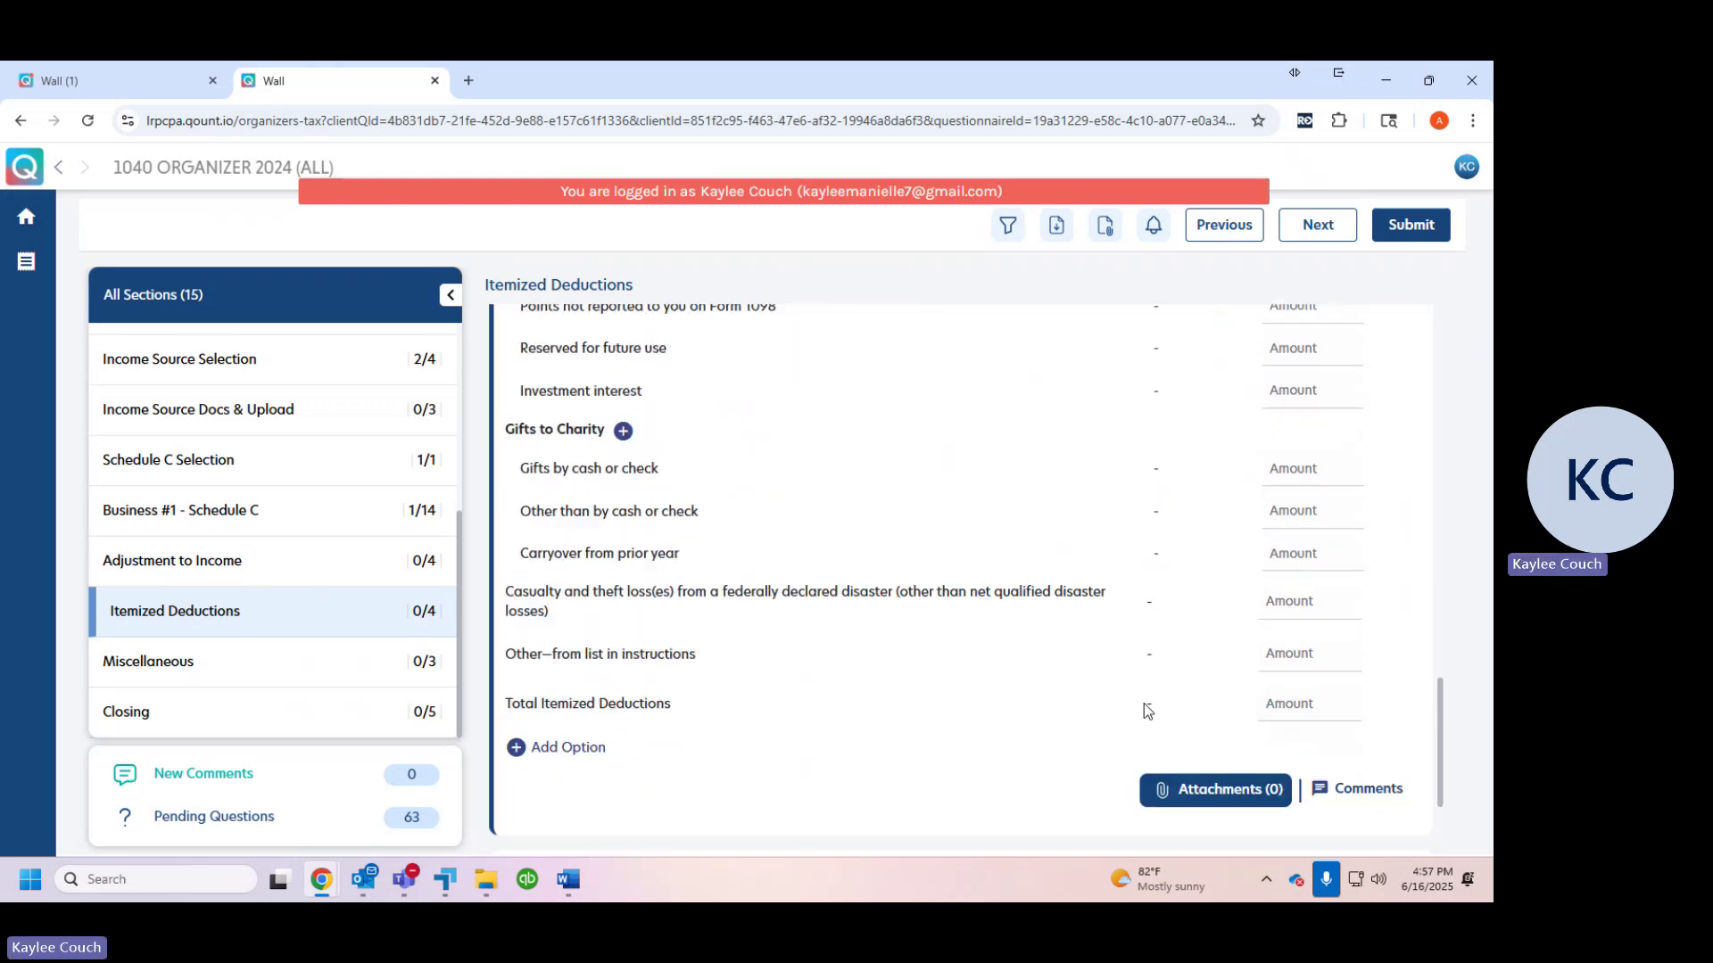
scroll(1147, 710, down, 1)
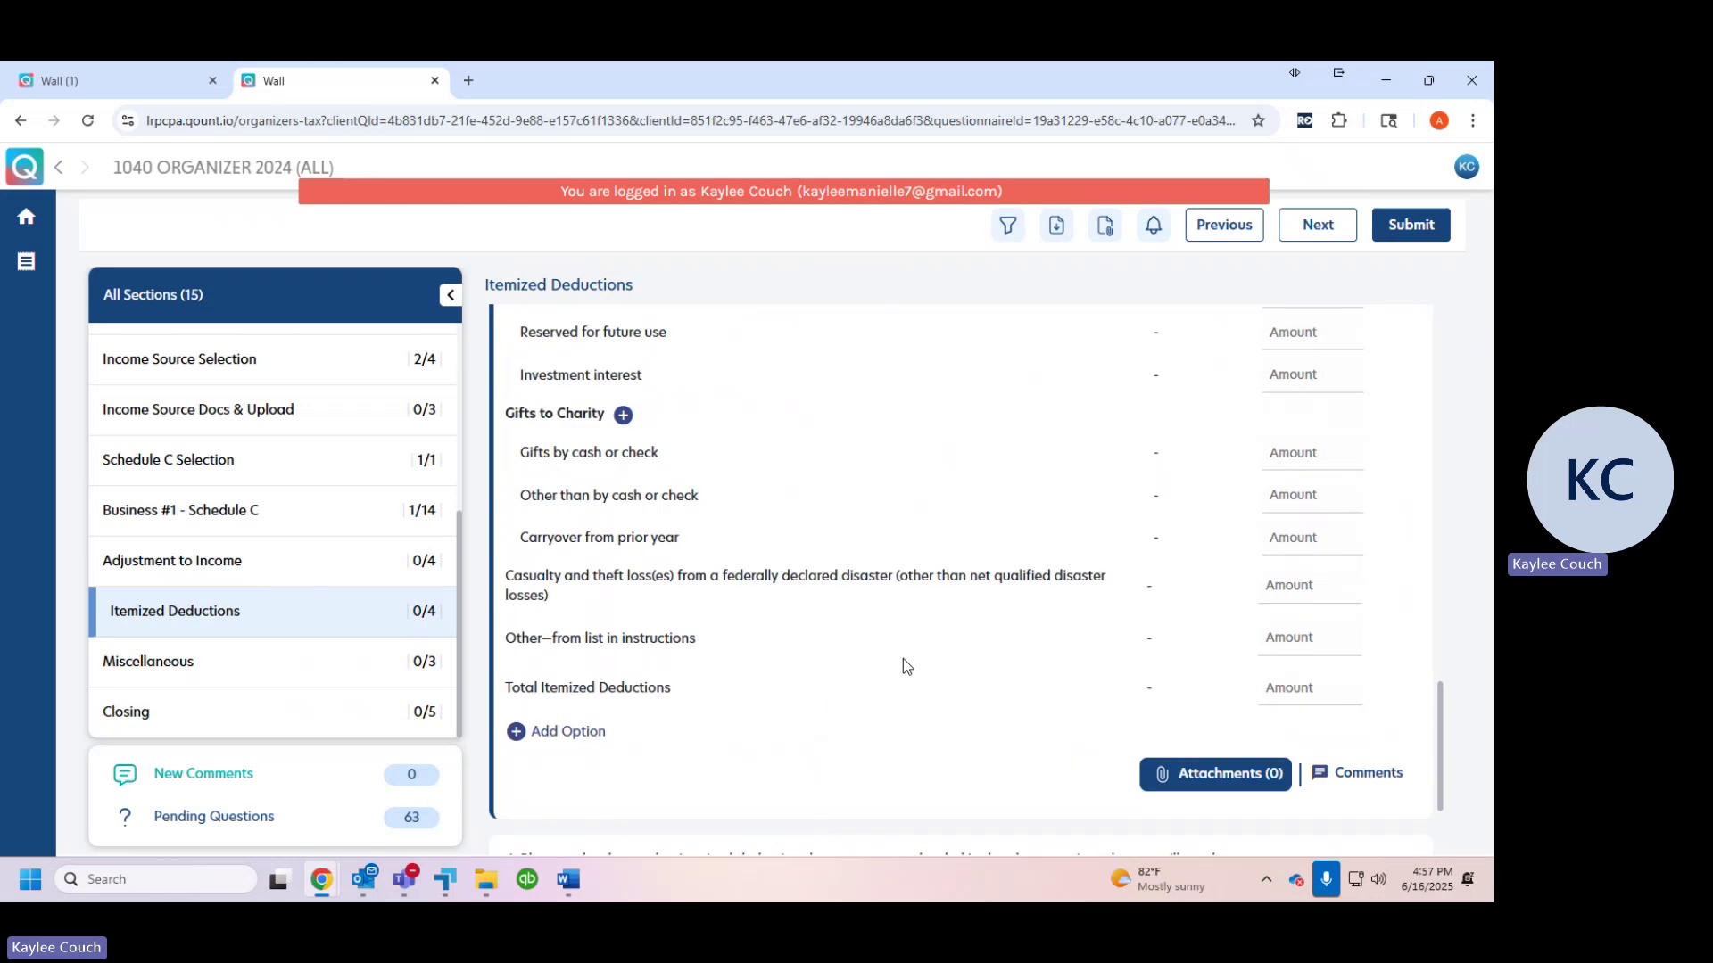
scroll(904, 665, up, 1)
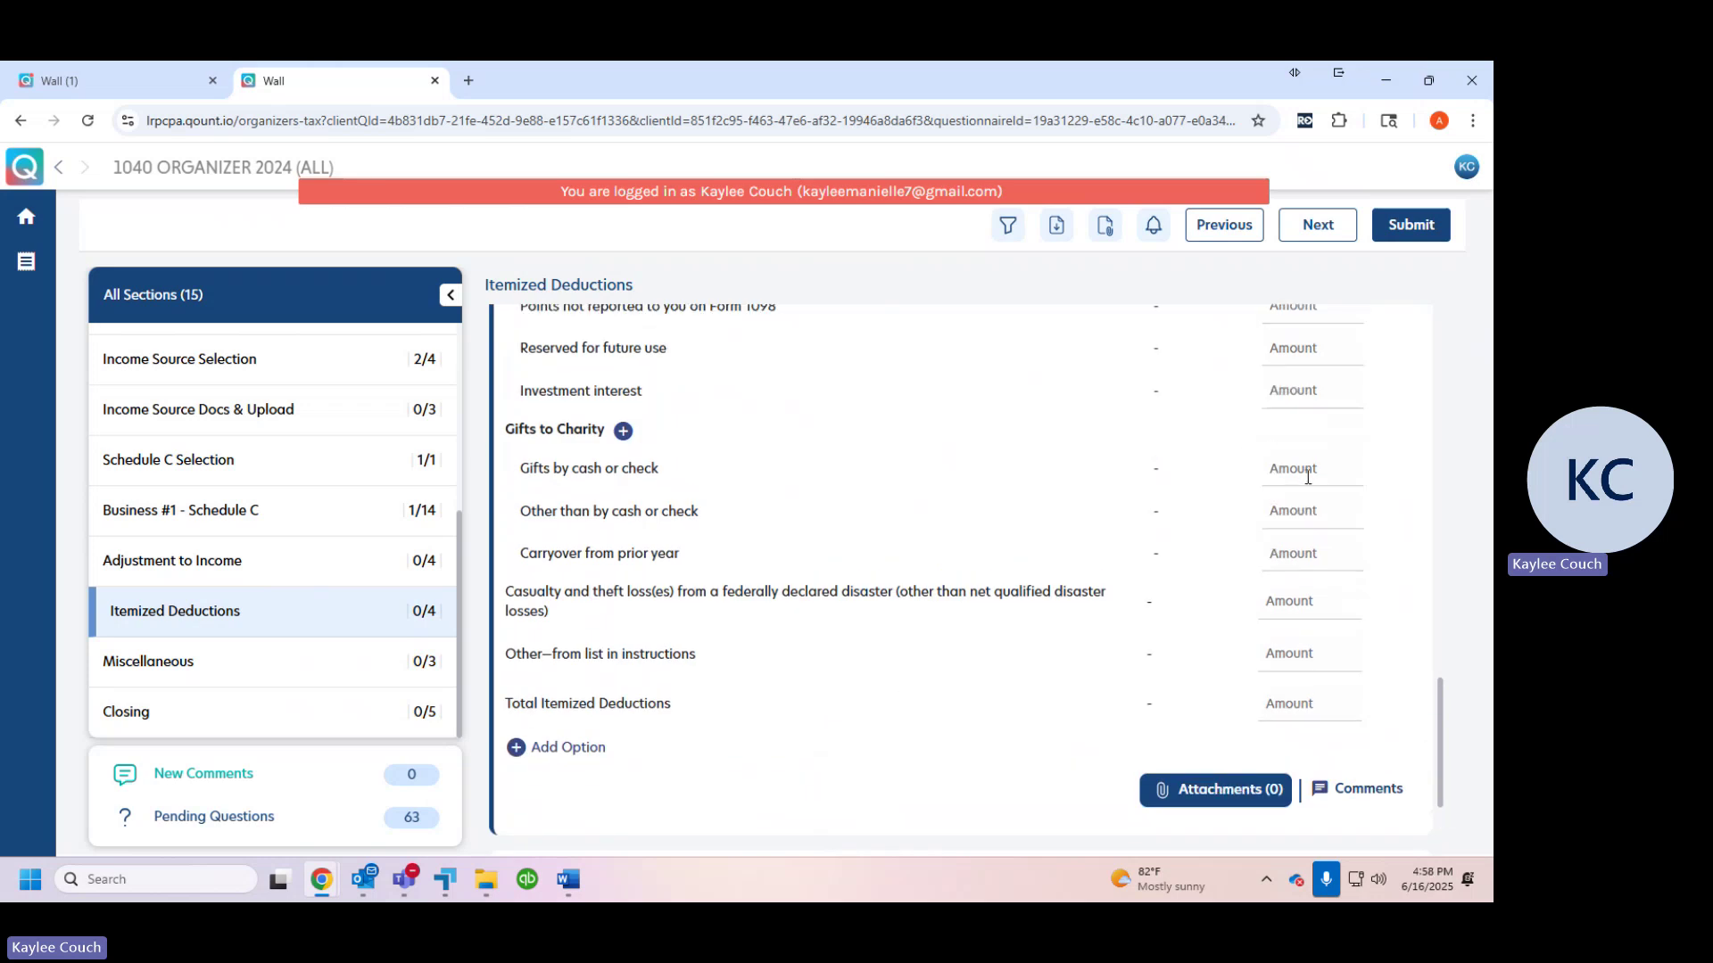
scroll(1007, 651, up, 5)
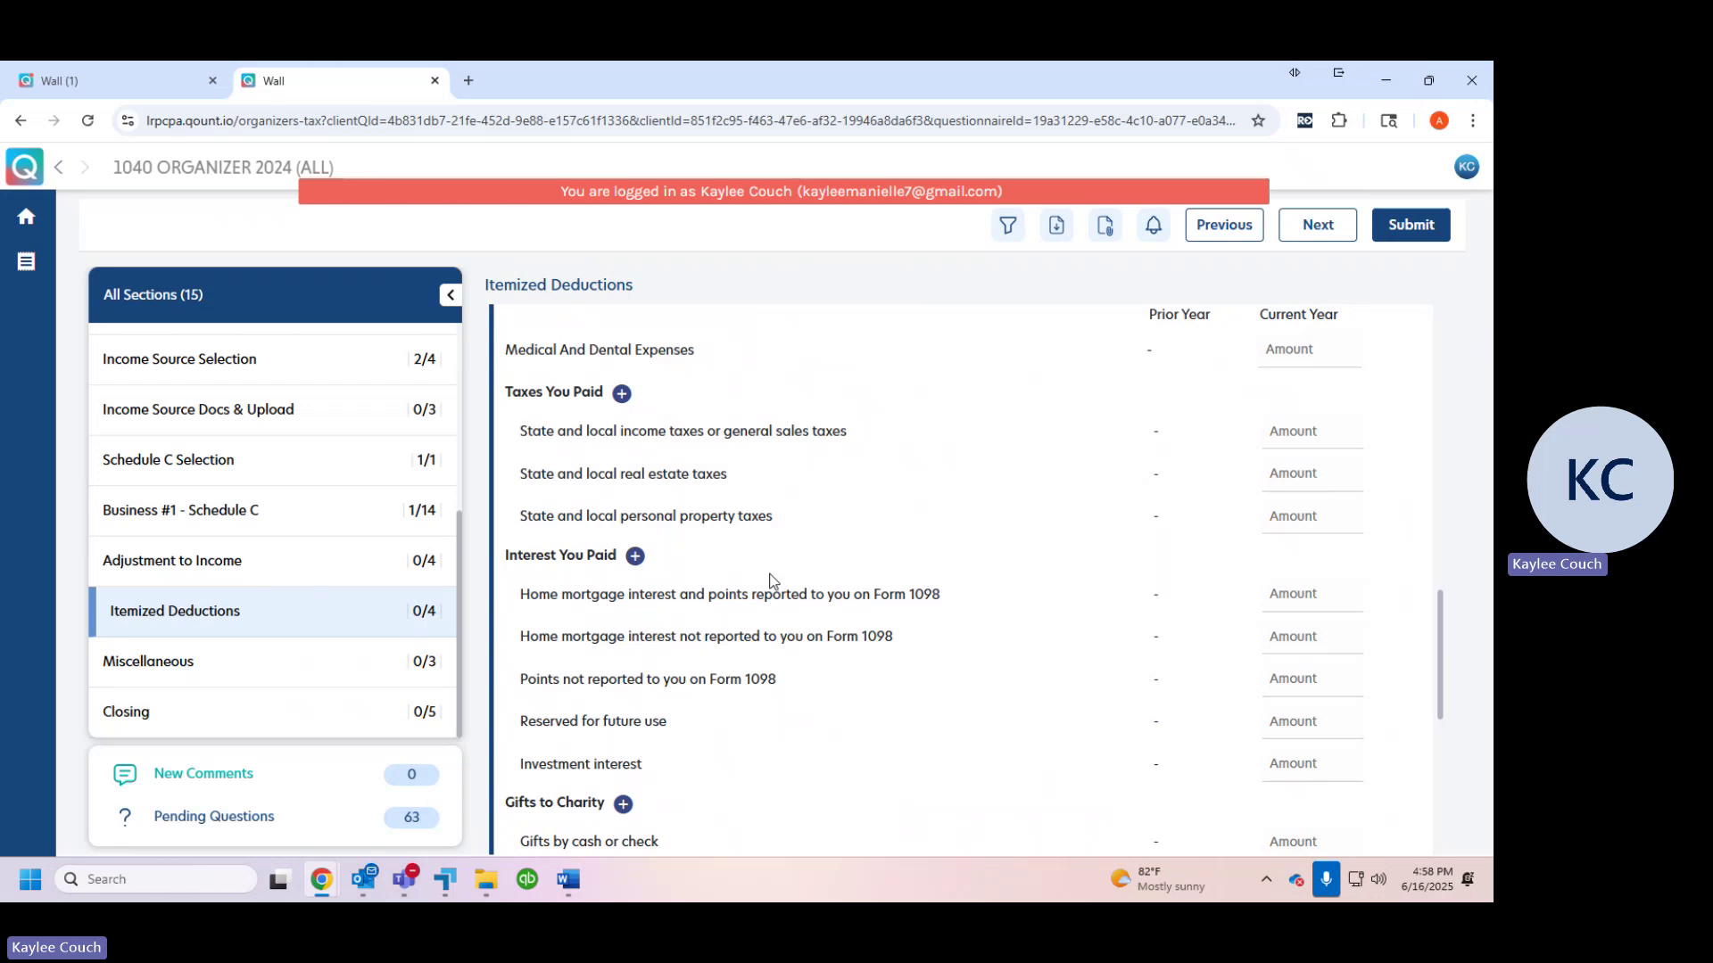
scroll(259, 453, up, 3)
- Open the Health Care Information section and review the health insurance options and the Form 1095-A upload question with its instructions PDF
click(244, 457)
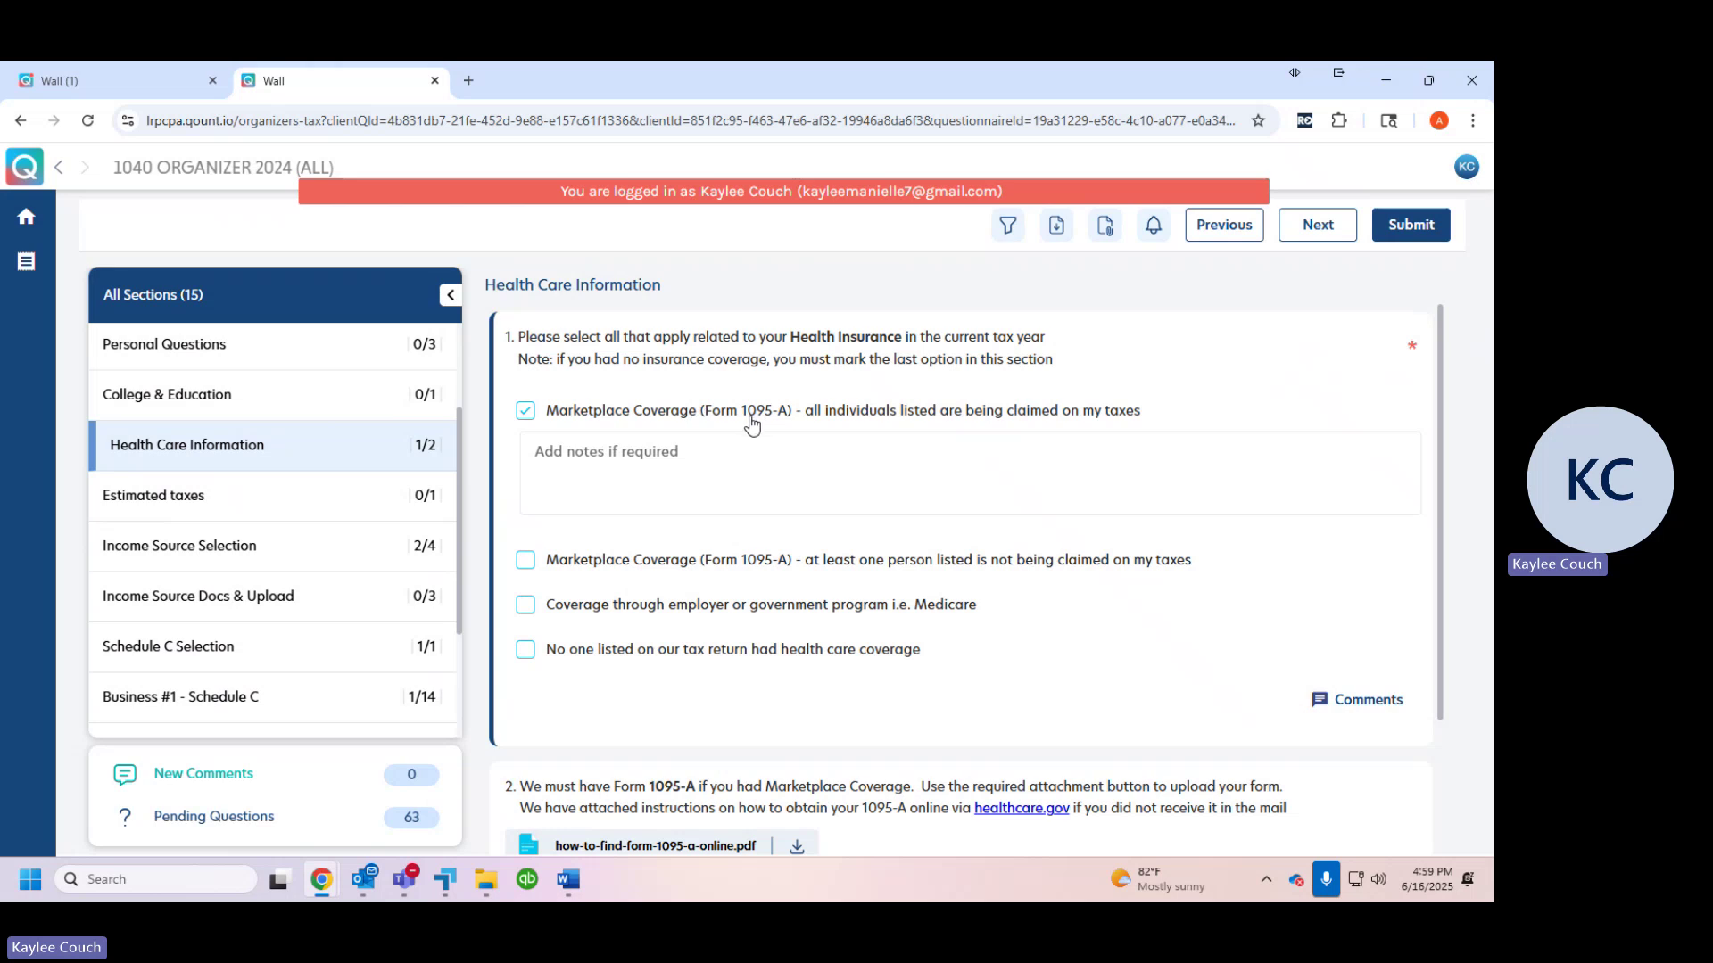
scroll(788, 427, down, 1)
click(789, 415)
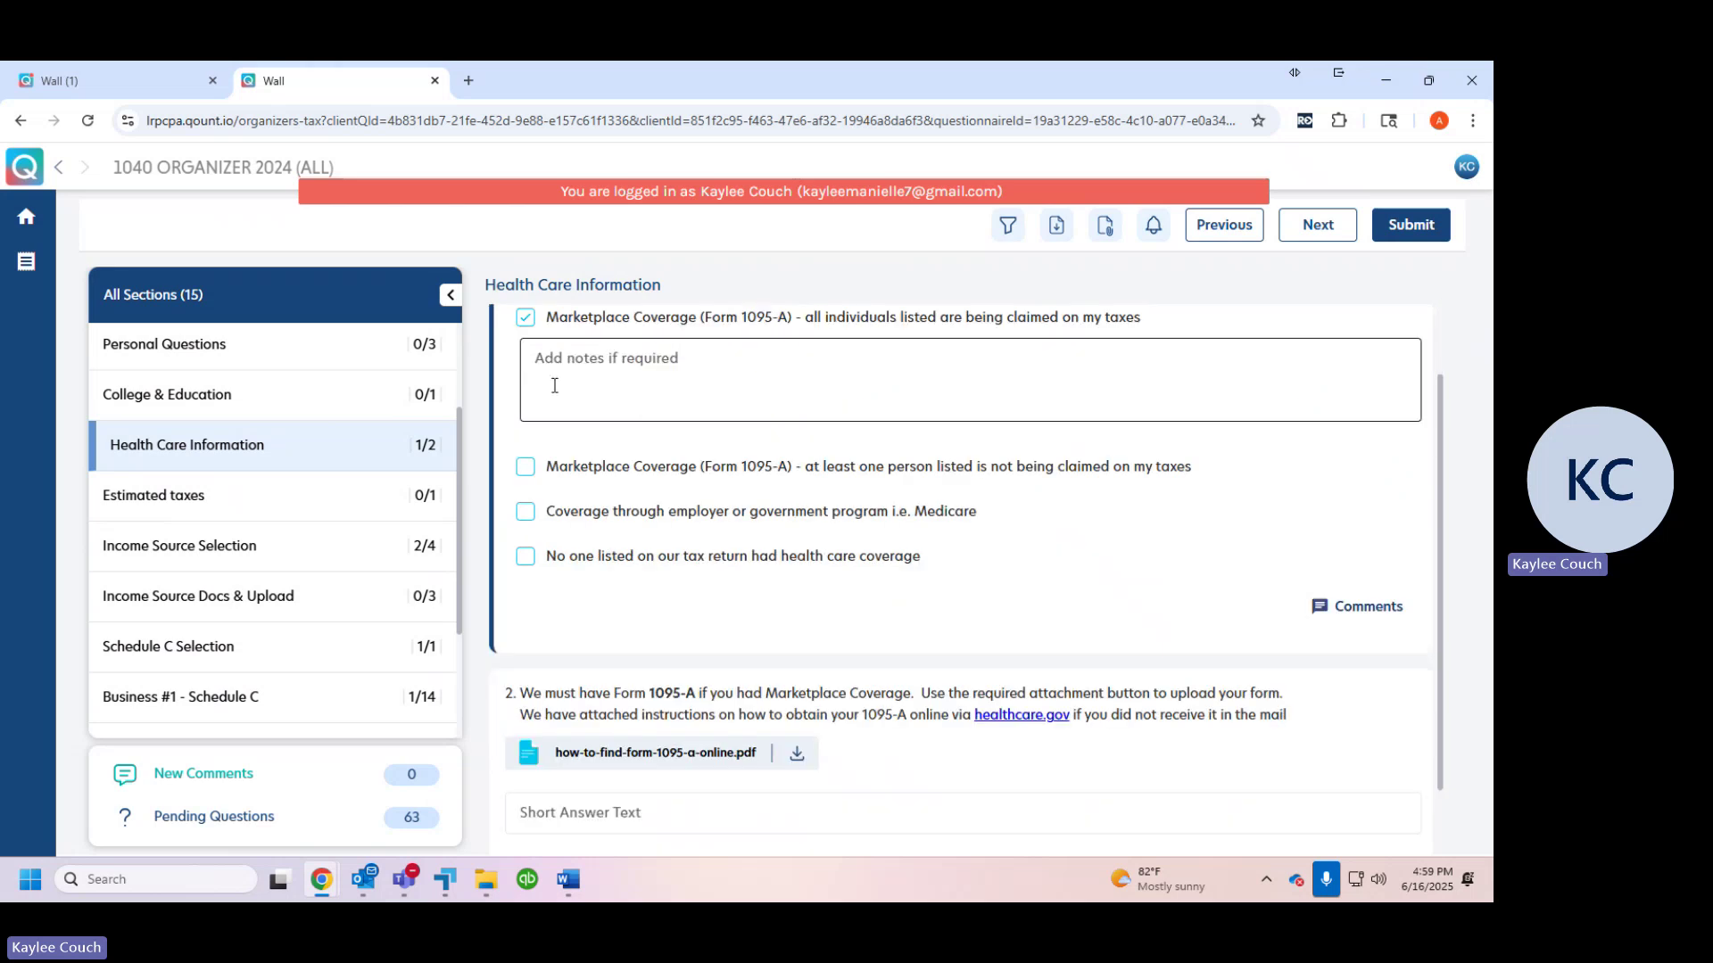
scroll(1001, 616, down, 1)
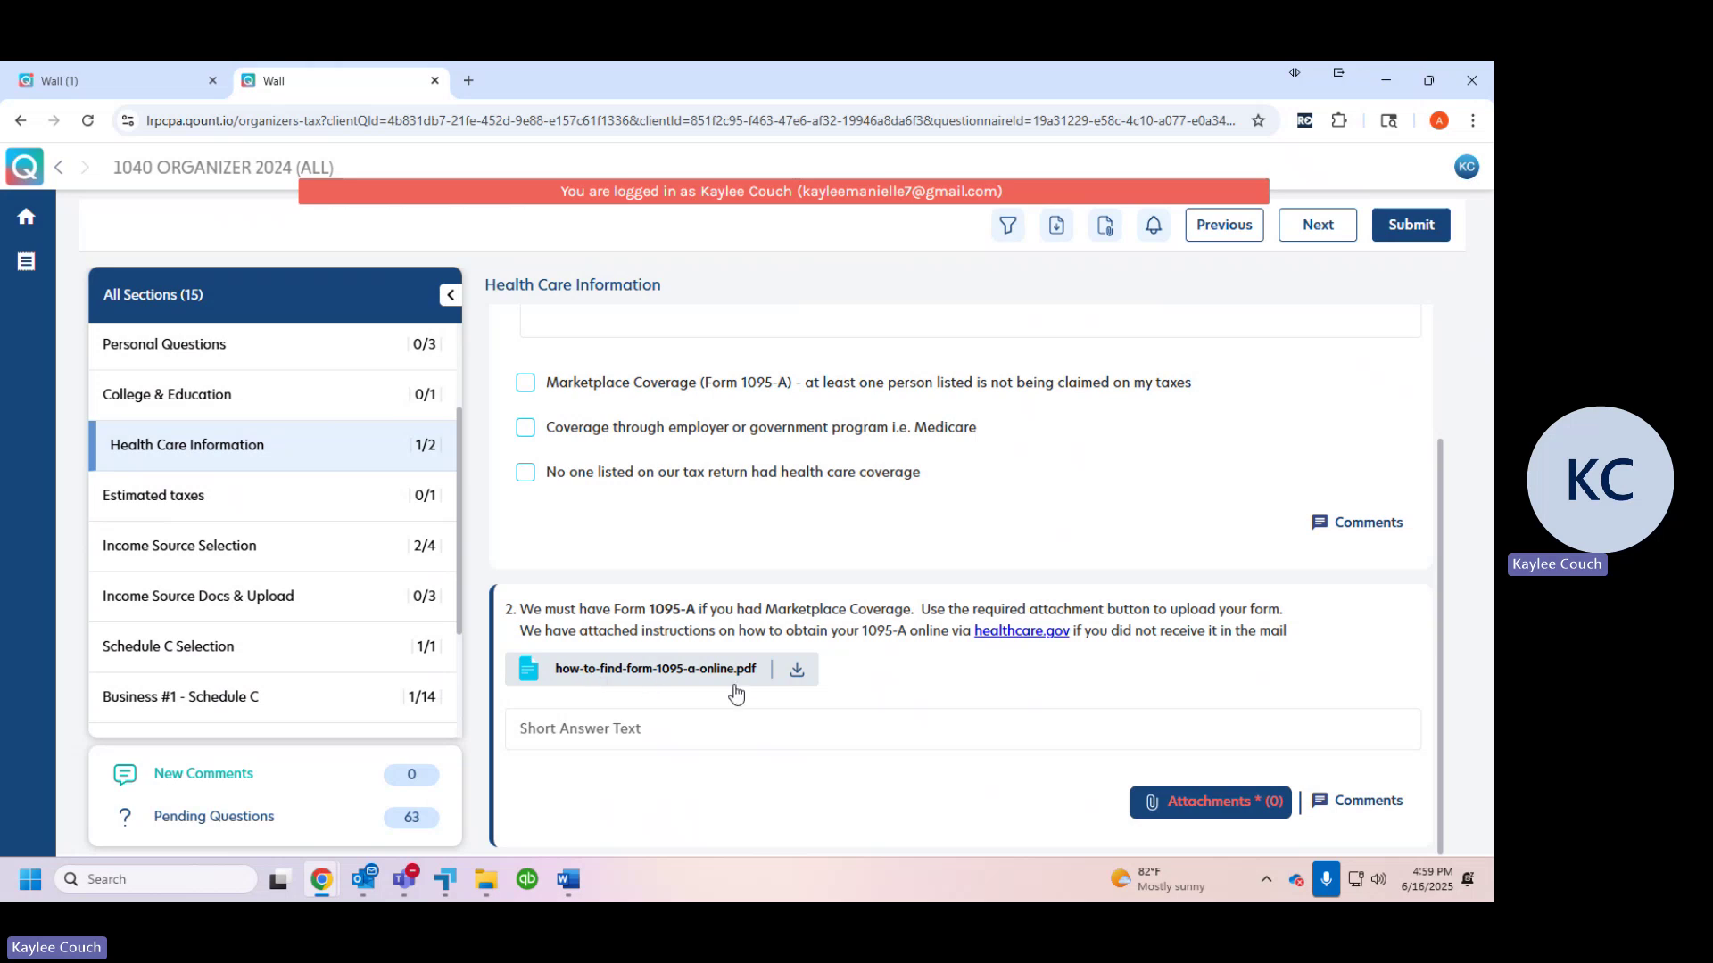
scroll(714, 535, up, 1)
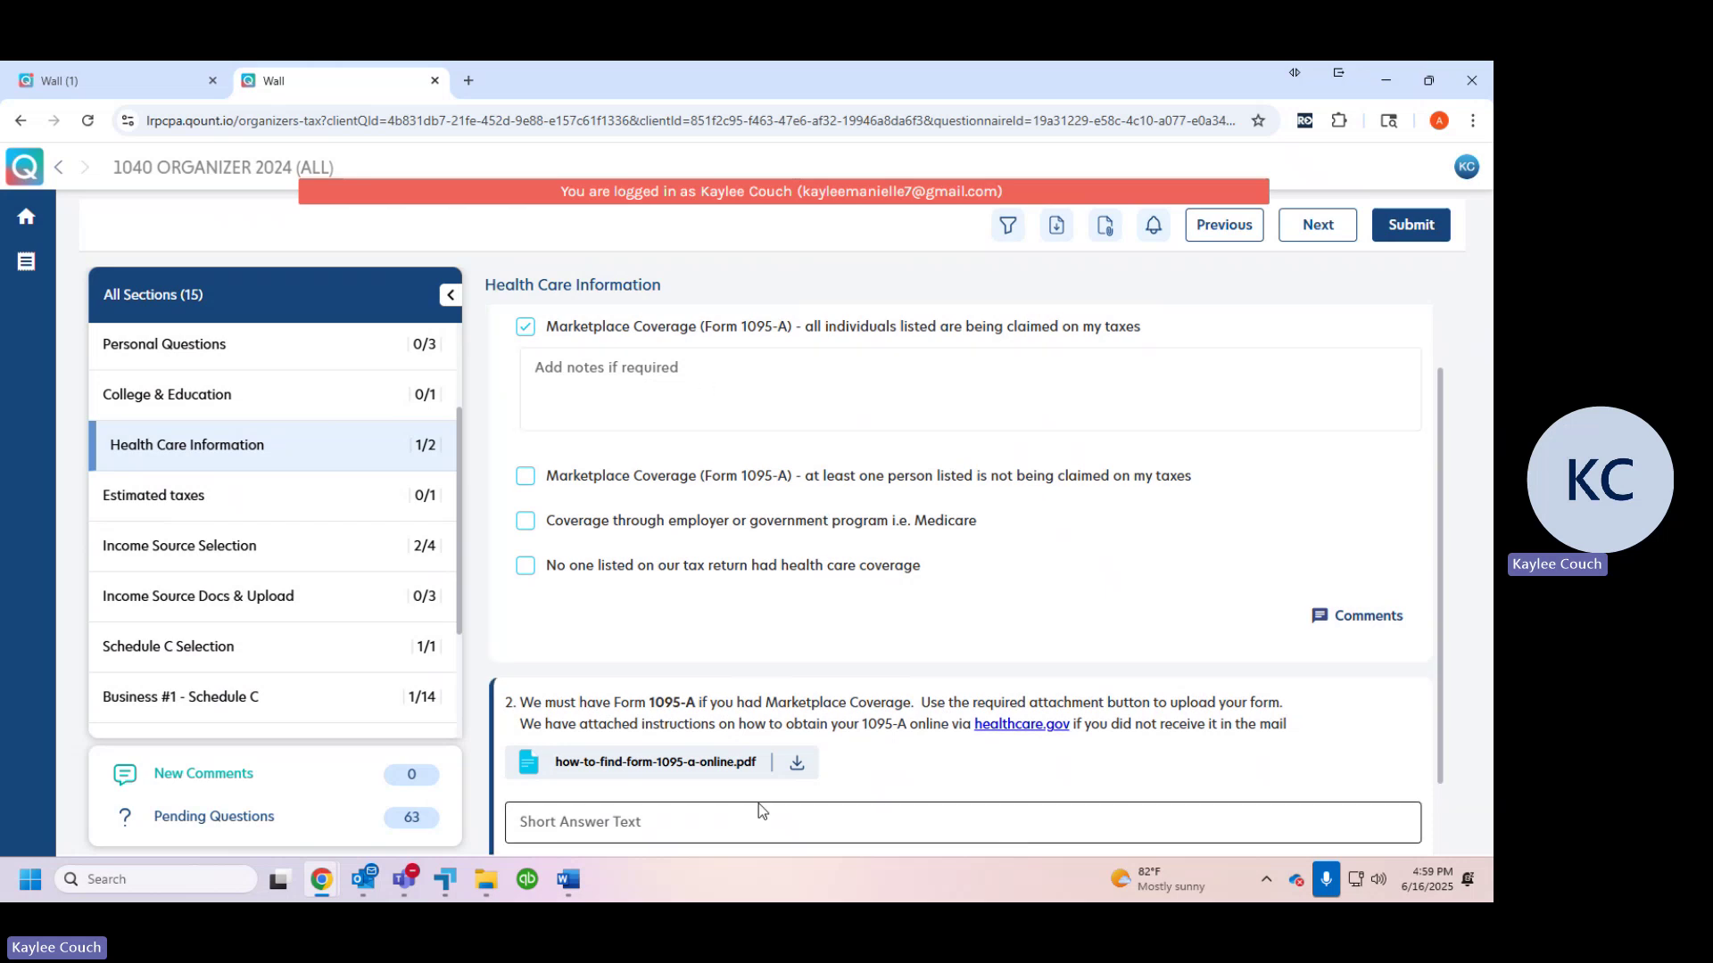
scroll(850, 797, down, 1)
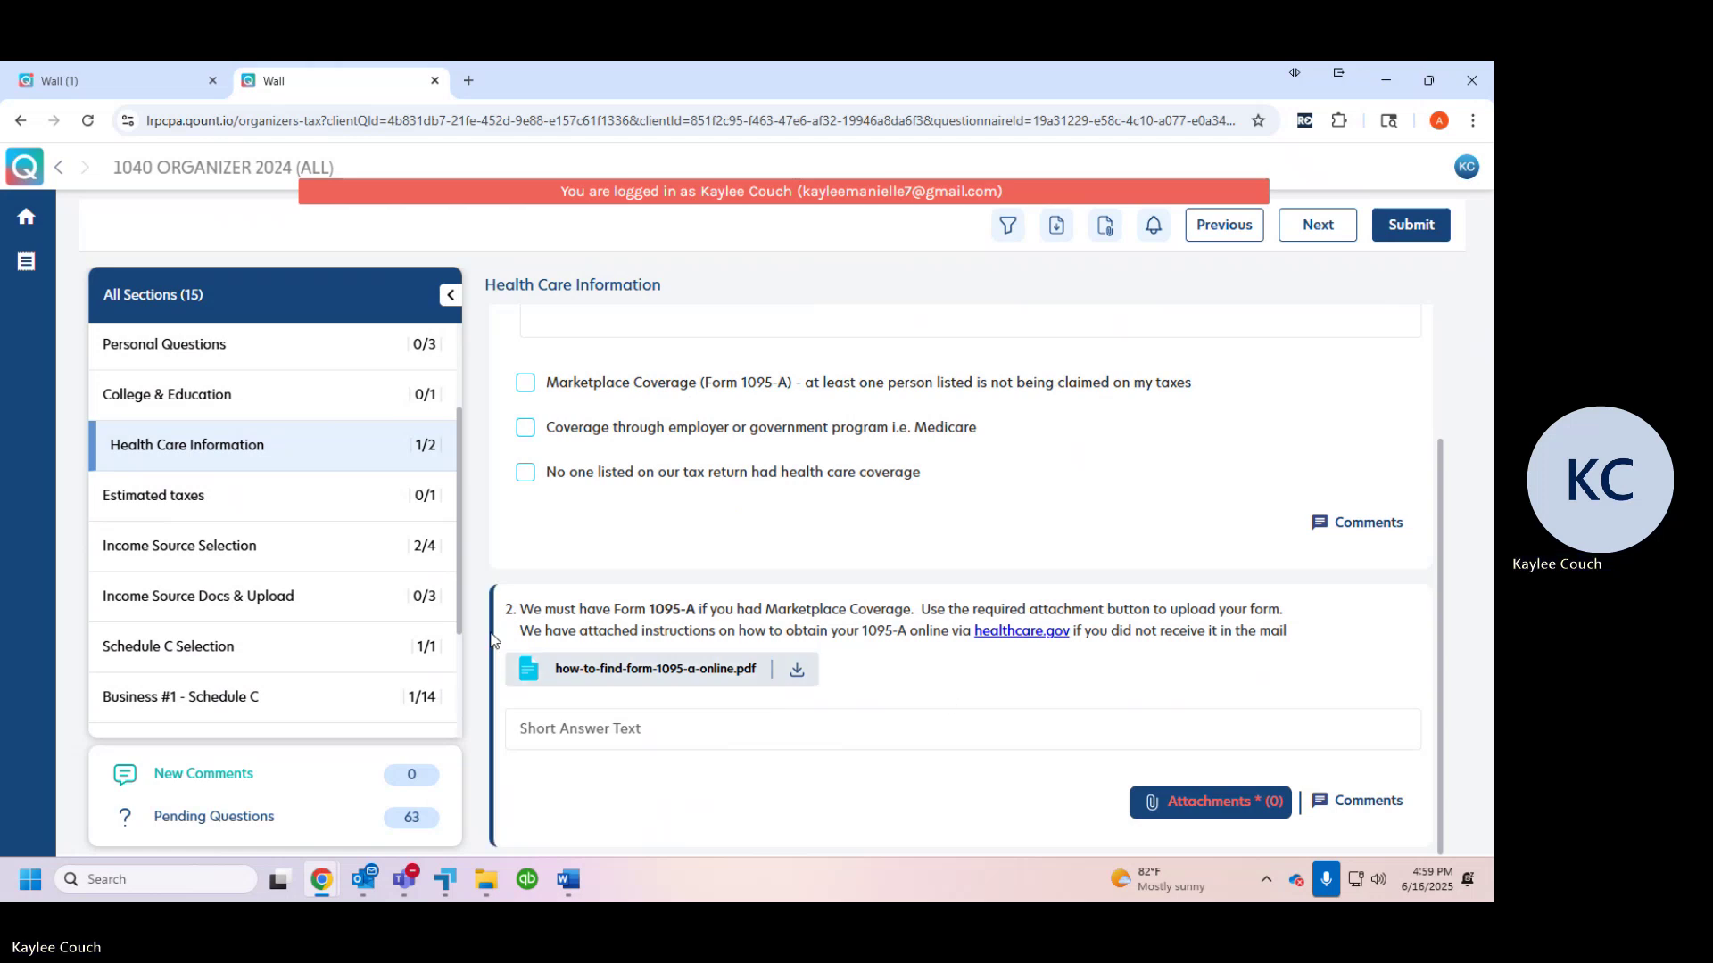
- Open the Income Source Selection section and read its instructions and the list of income sources issued an official form
click(254, 560)
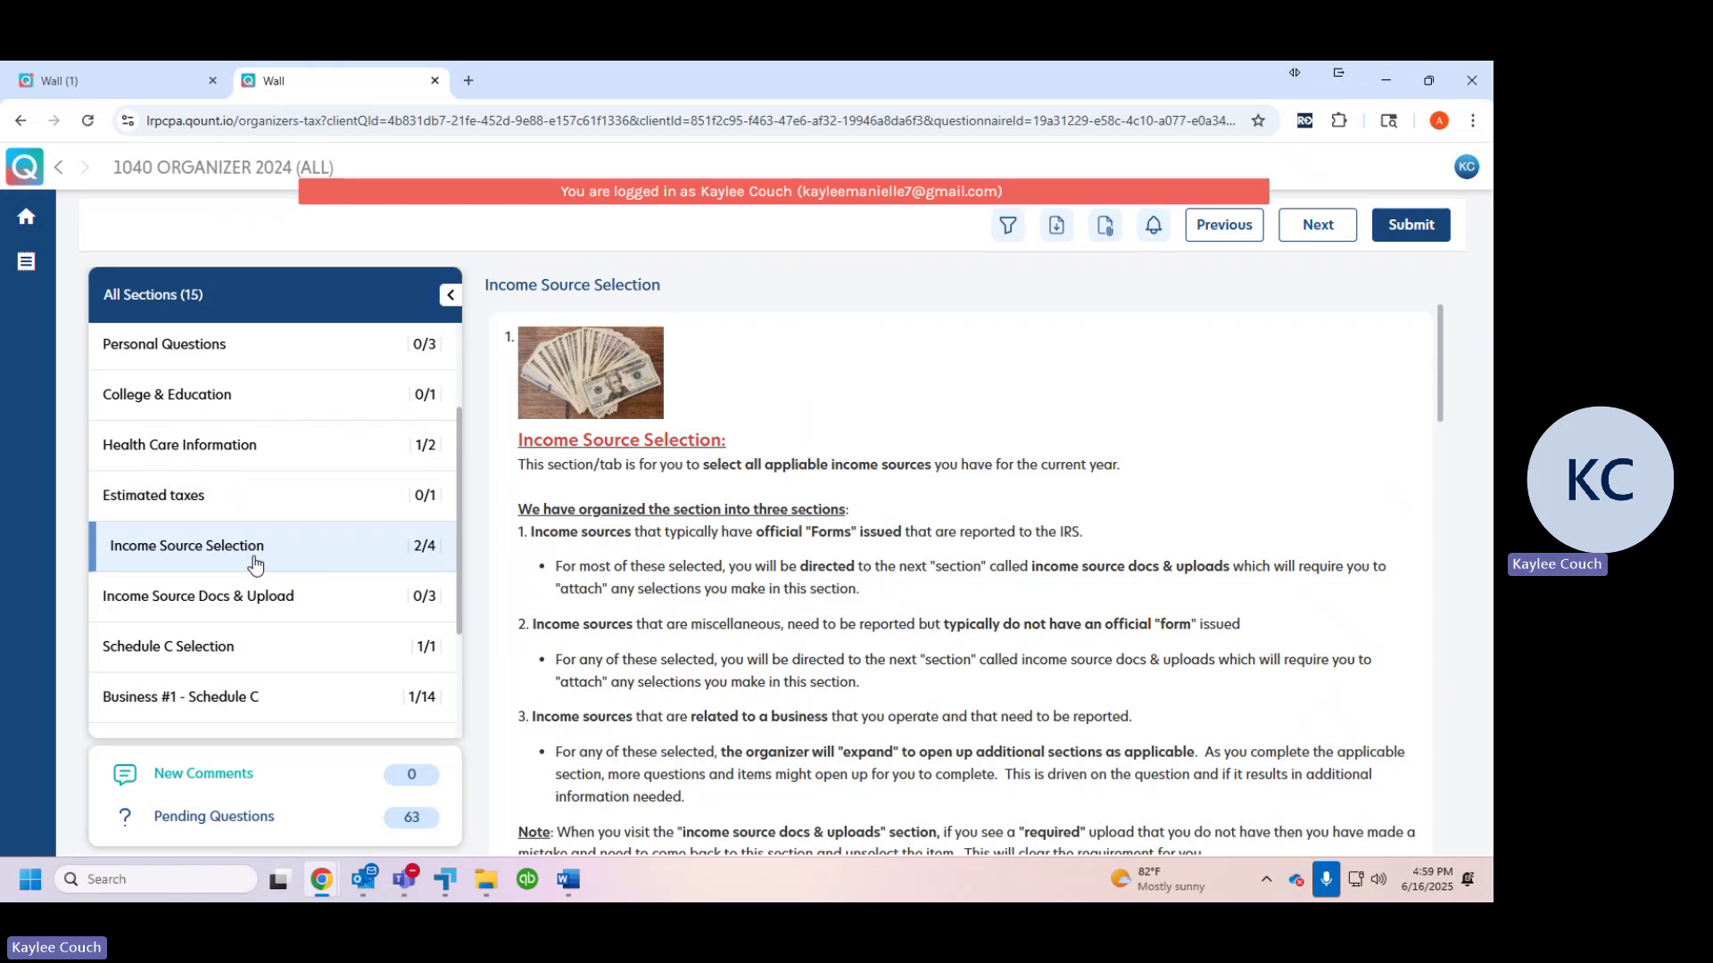
scroll(1062, 615, down, 5)
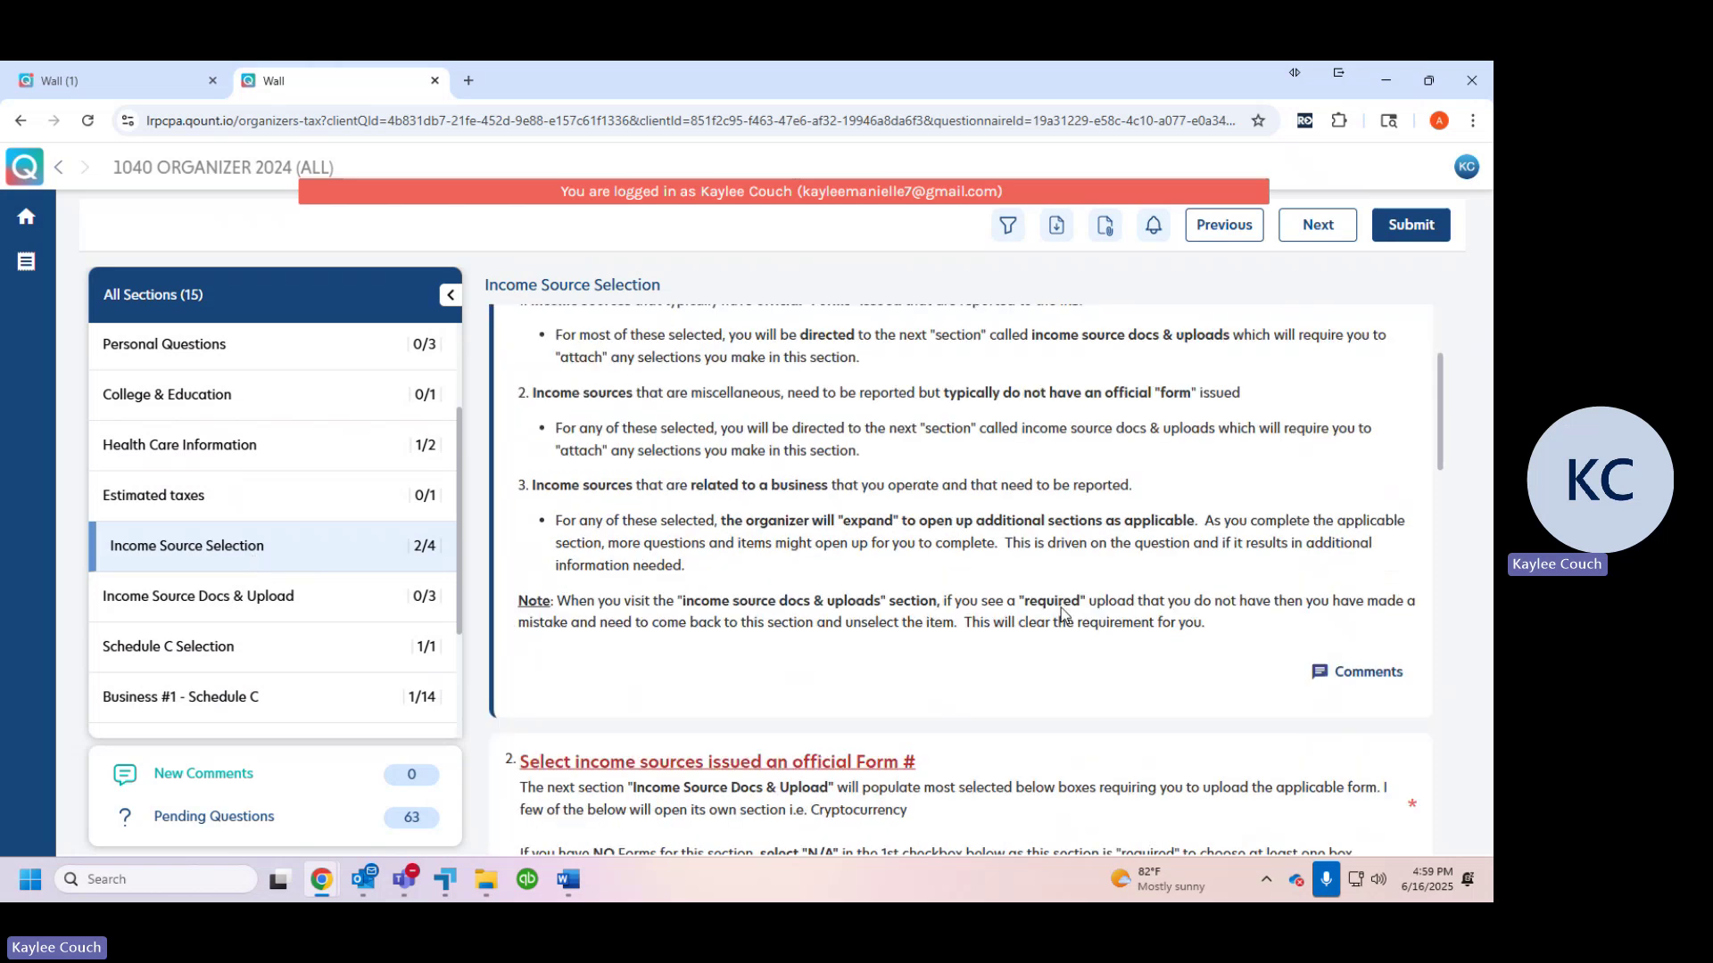
scroll(1063, 615, down, 2)
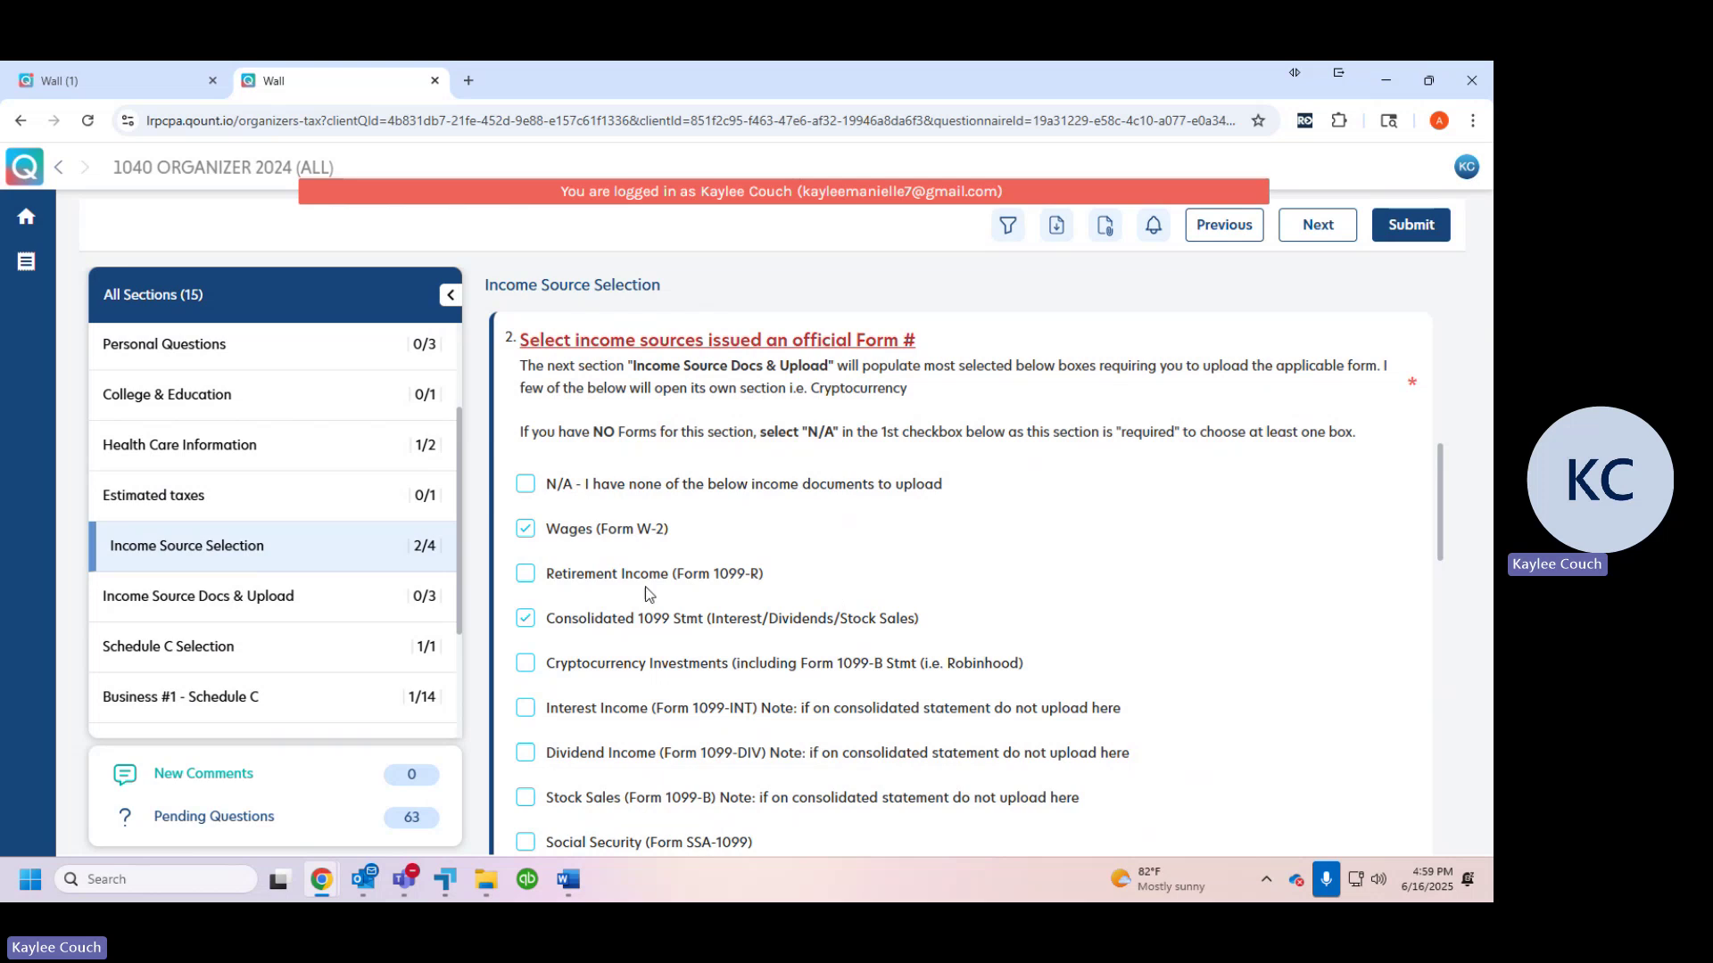
scroll(580, 562, down, 1)
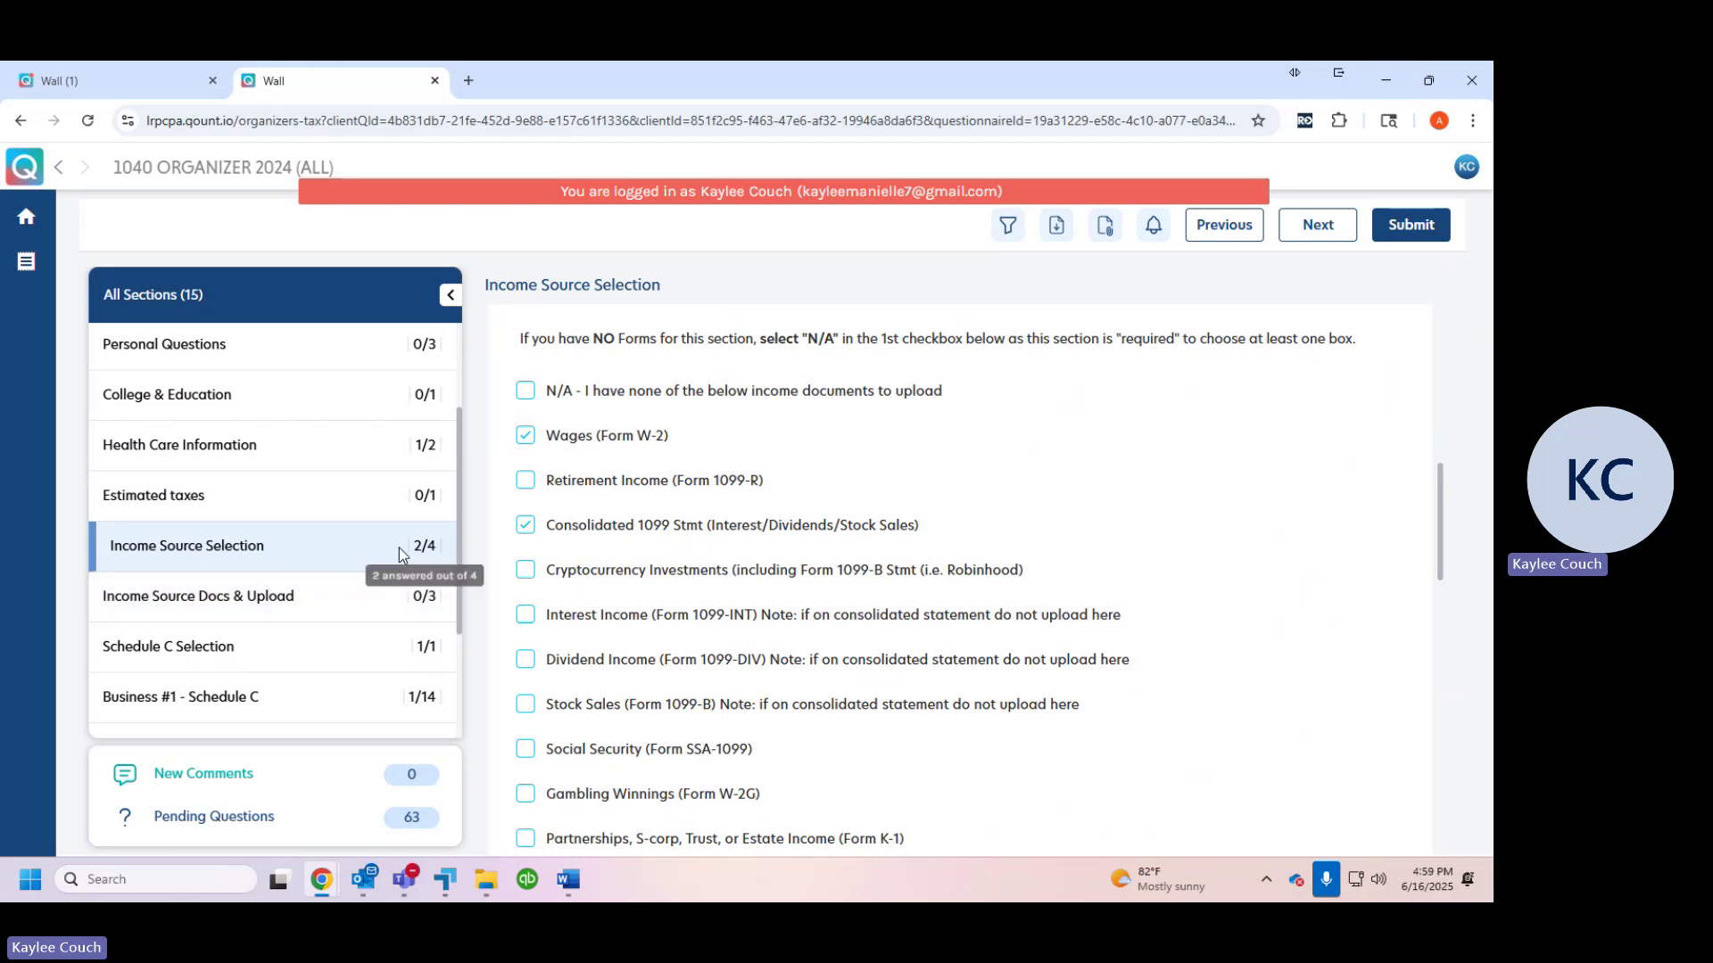
- View the Income Source Docs & Upload section, then return to Income Source Selection and examine the official form checkboxes
click(344, 595)
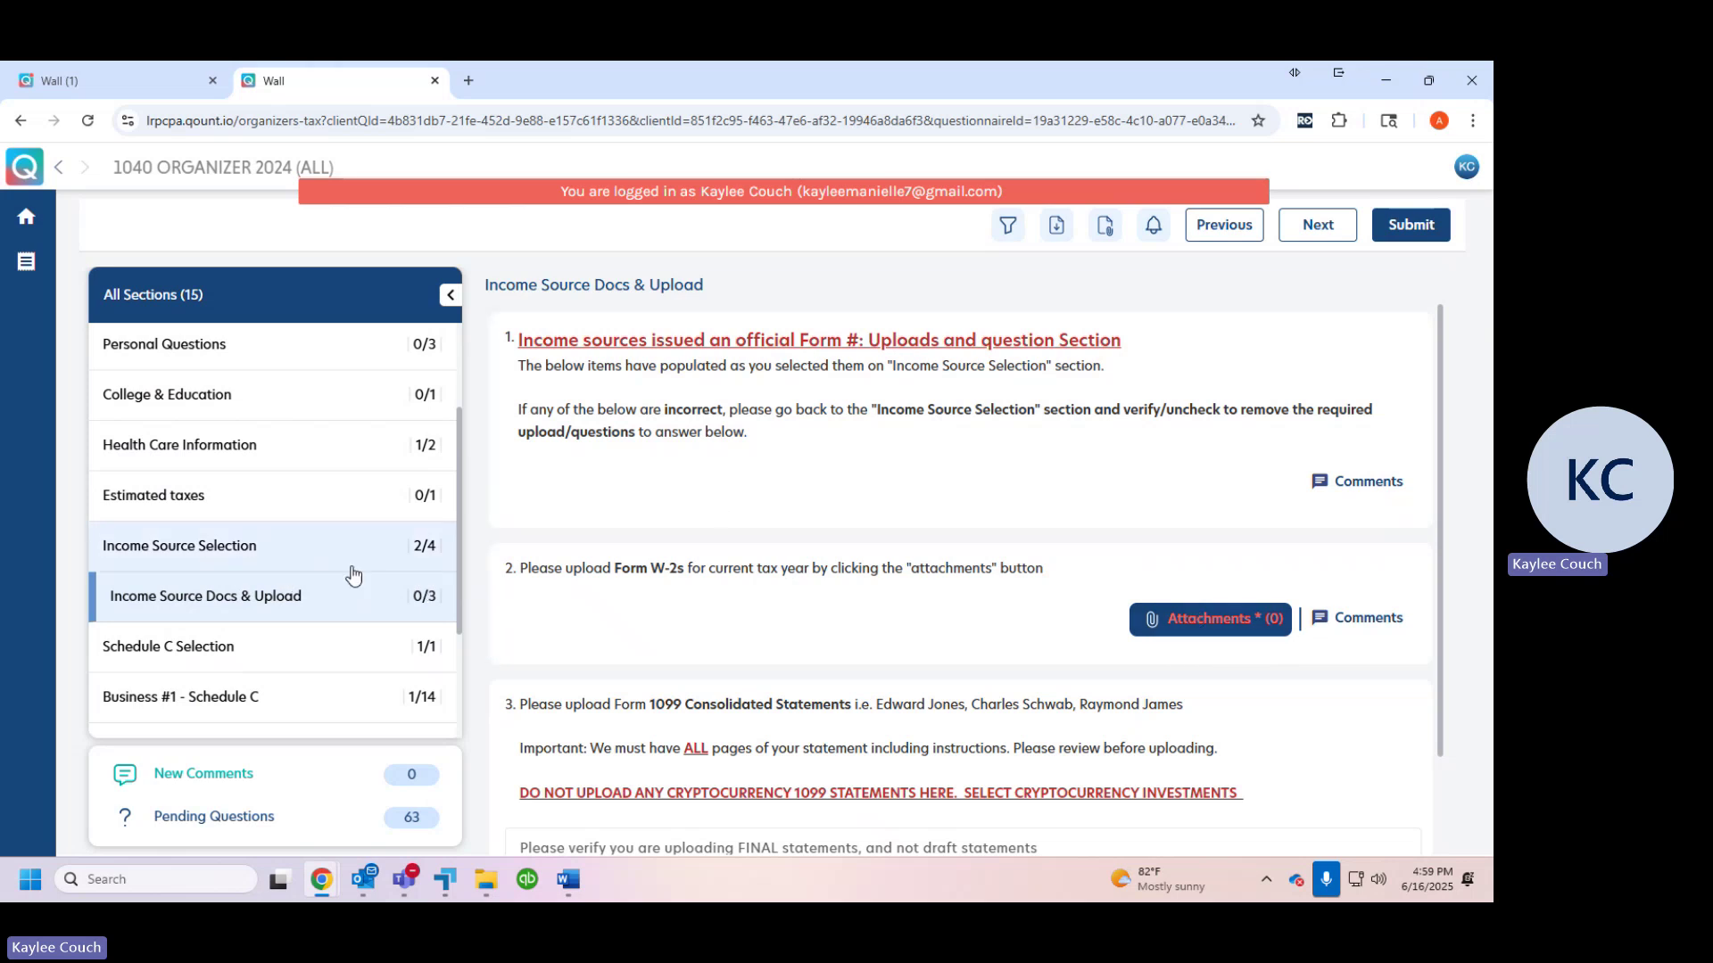
click(291, 558)
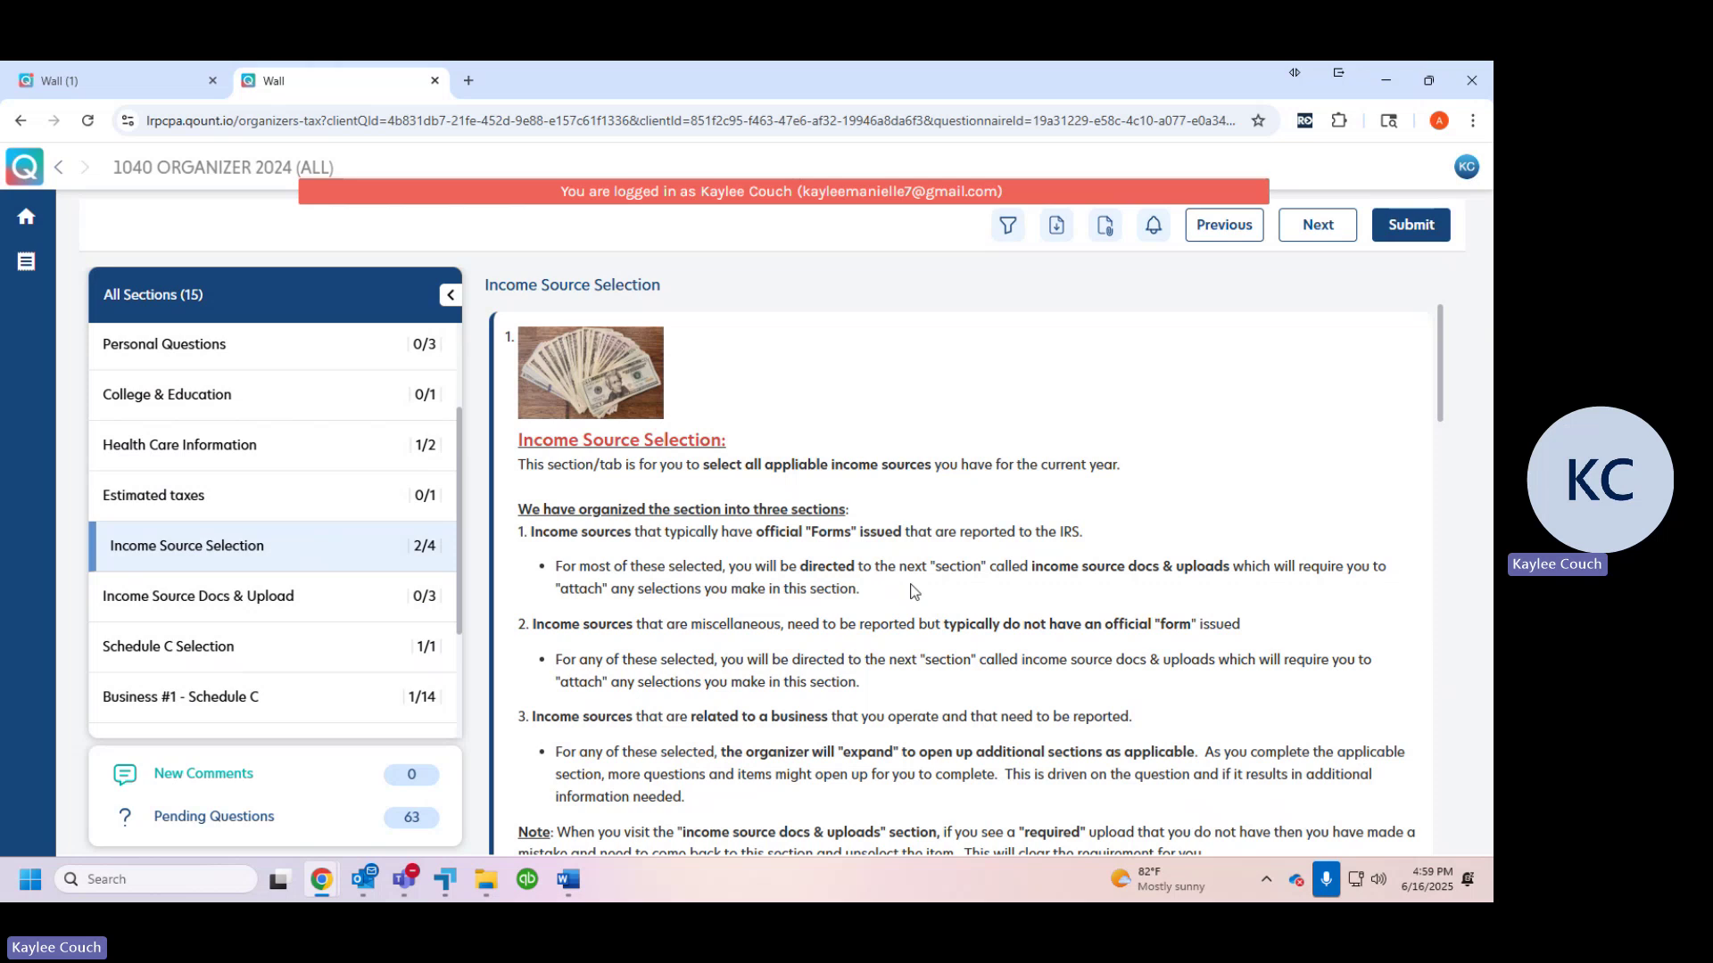
scroll(899, 597, down, 3)
scroll(899, 599, down, 2)
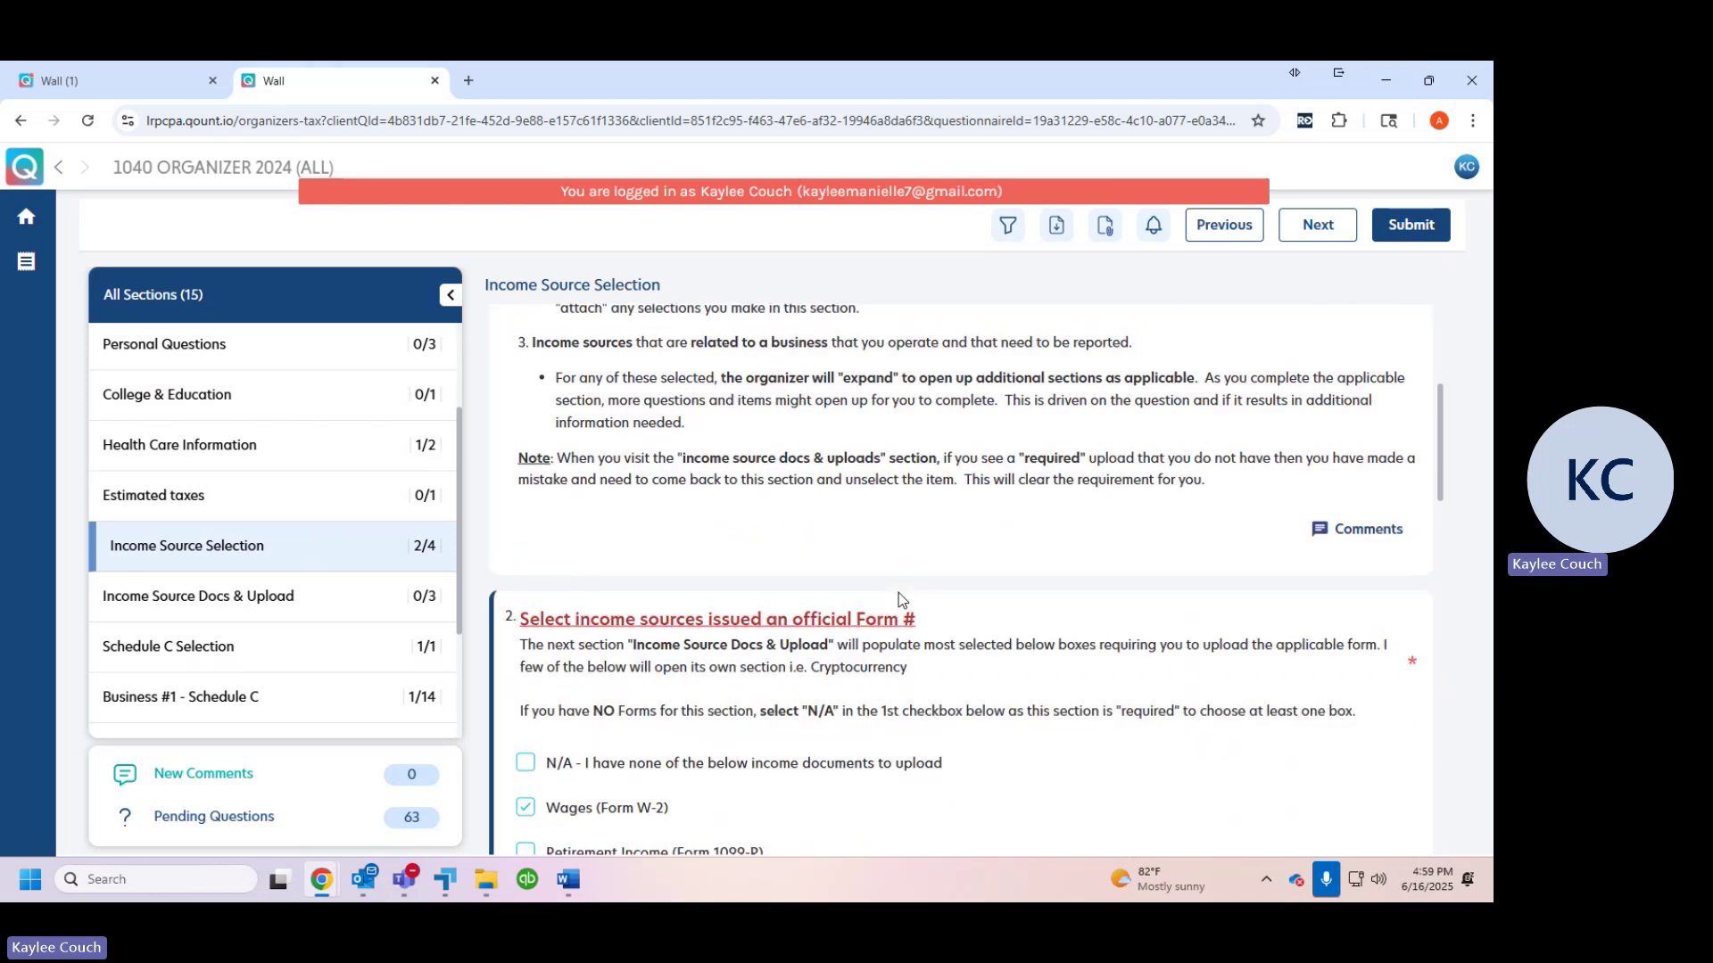
scroll(898, 593, down, 1)
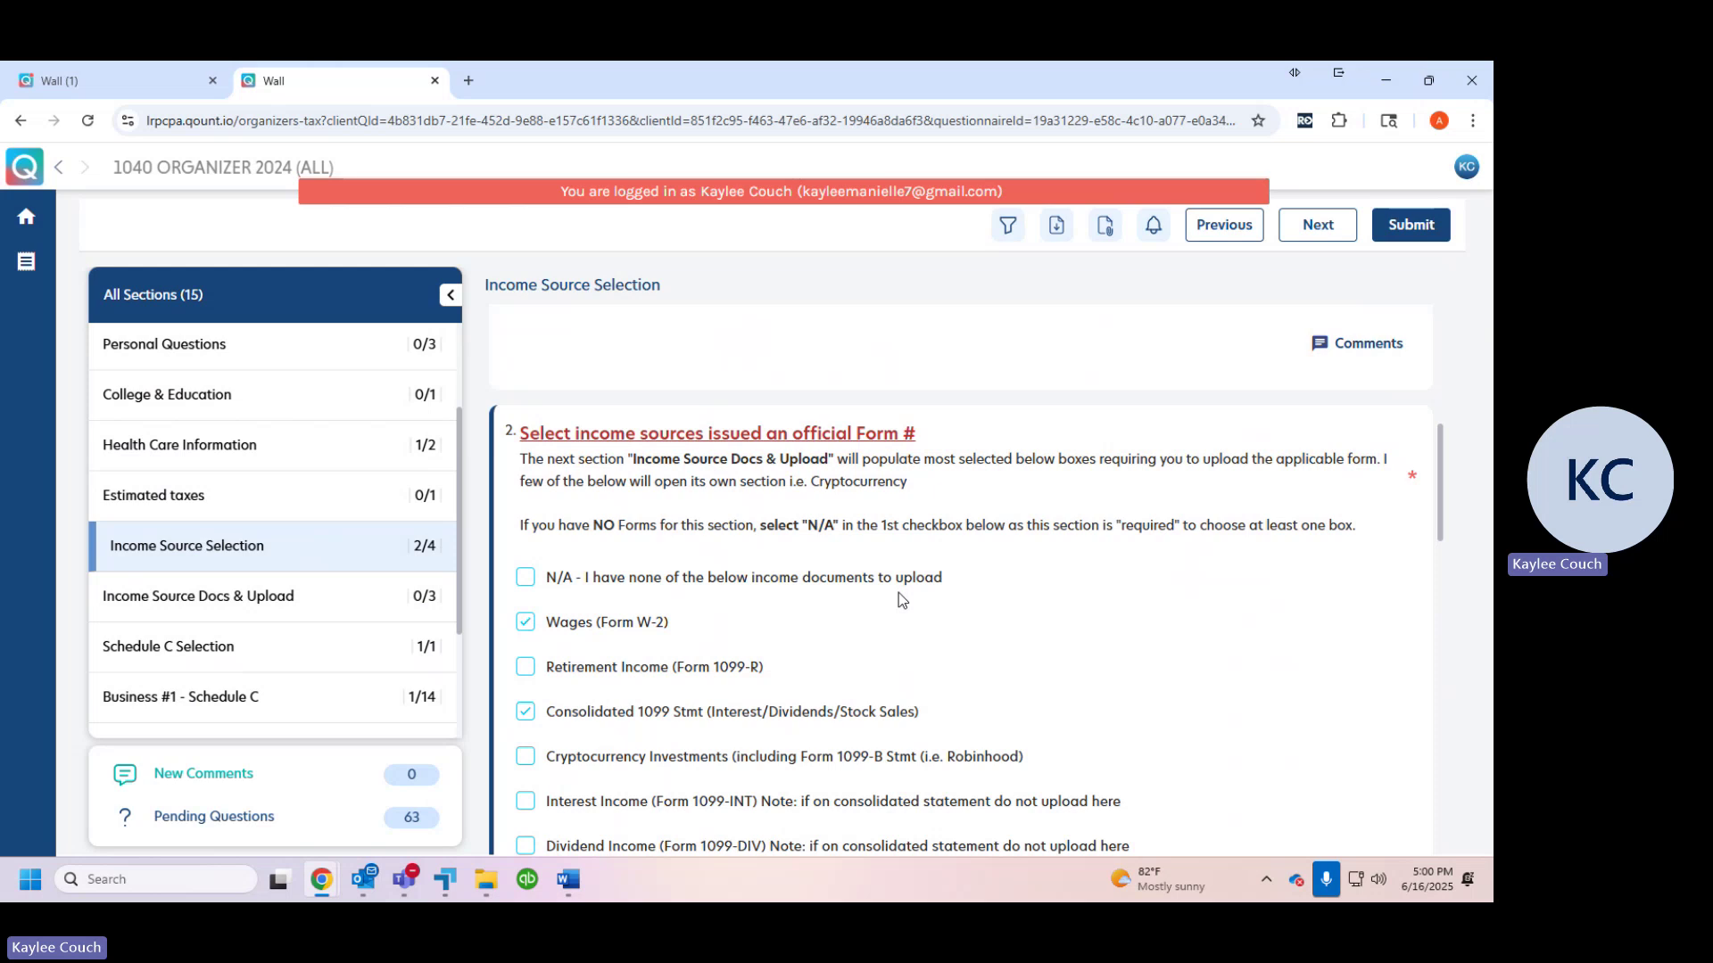
scroll(928, 616, down, 2)
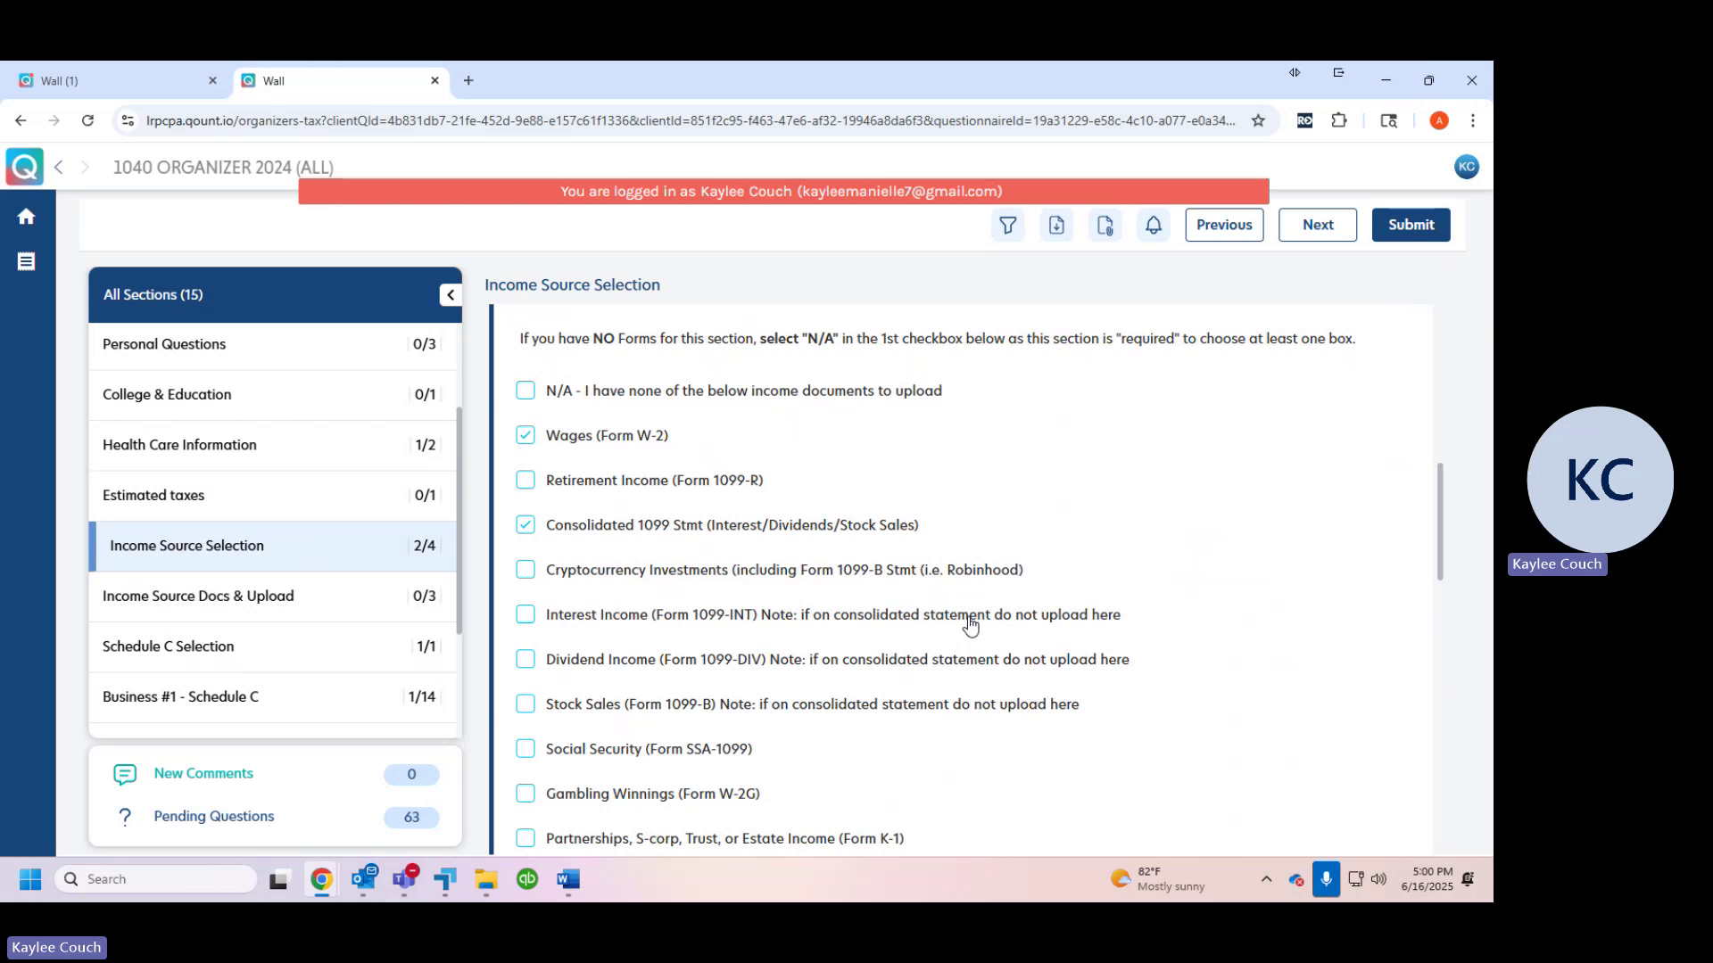
scroll(999, 637, up, 1)
scroll(1005, 639, up, 1)
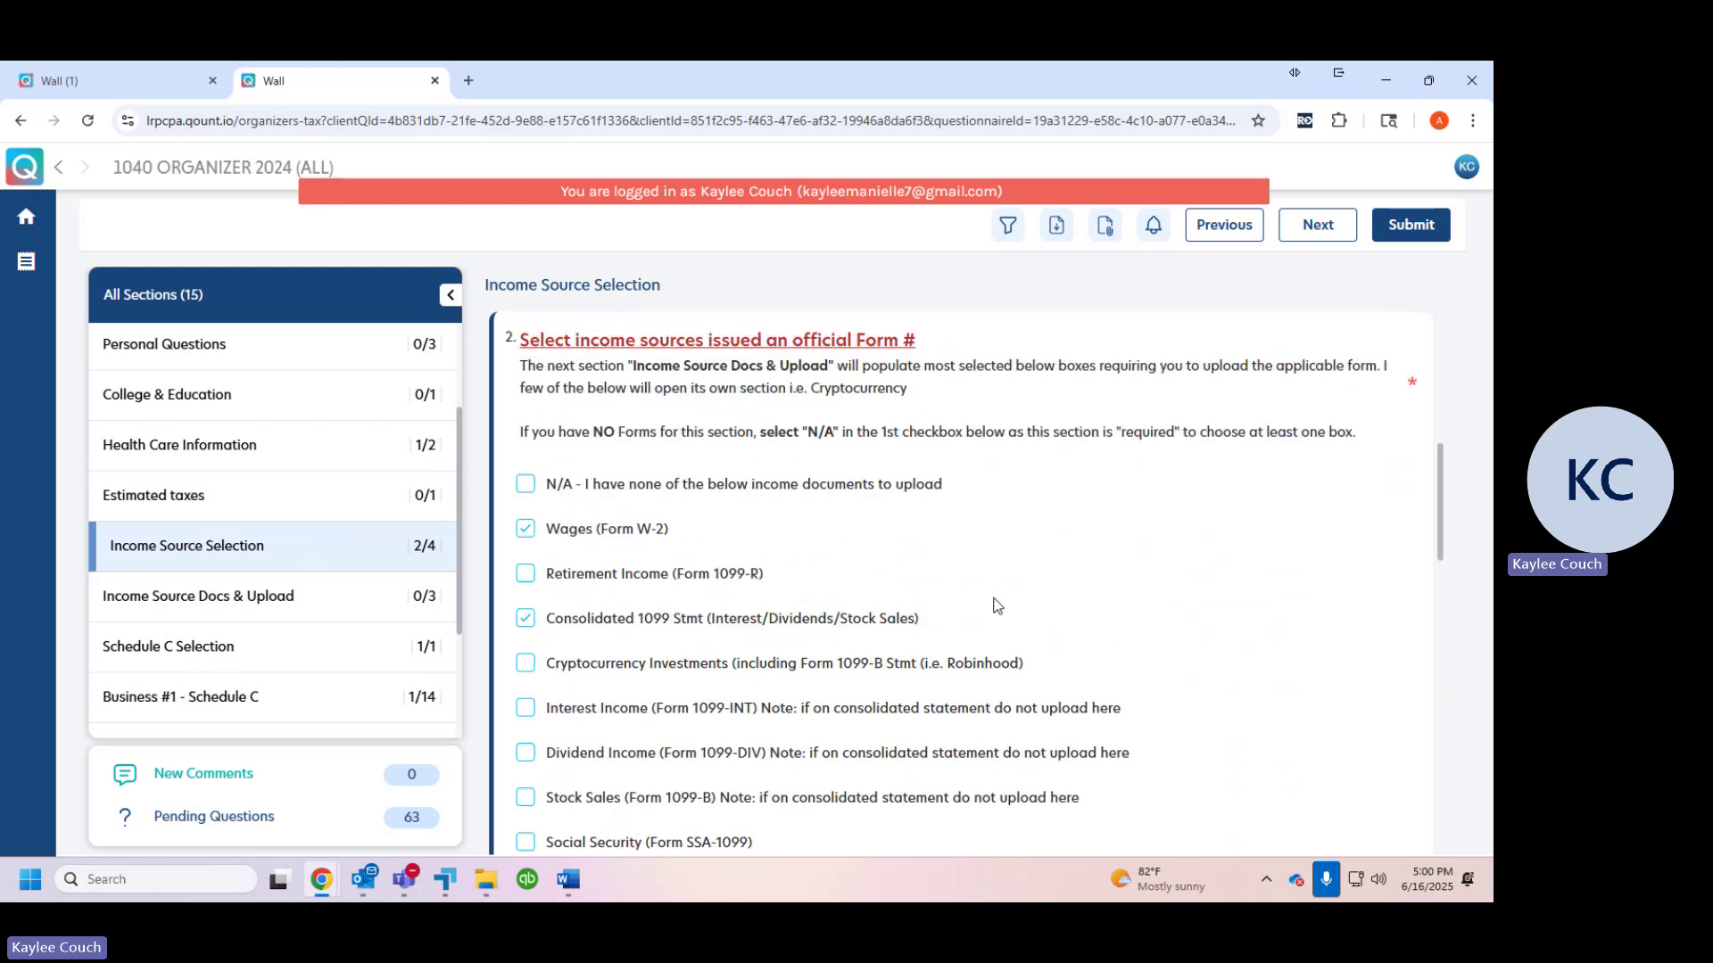
- Select Interest Income (Form 1099-INT), Dividend Income (Form 1099-DIV) and Stock Sales (Form 1099-B) as income sources
scroll(997, 606, down, 1)
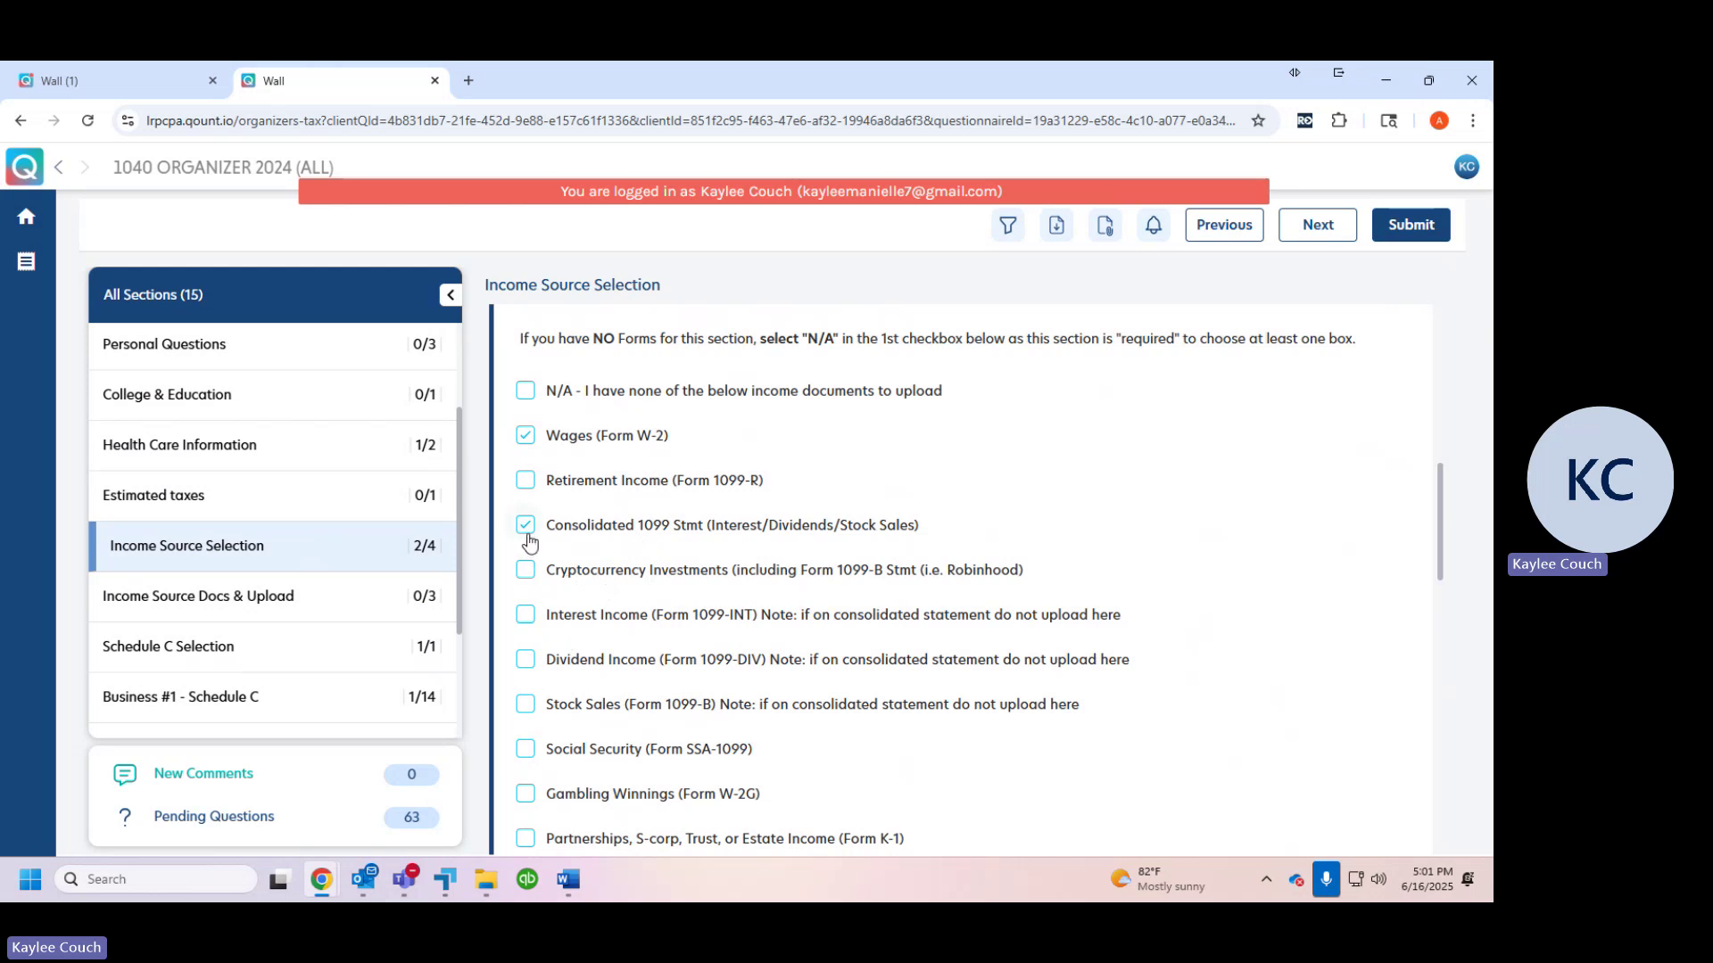
click(525, 614)
click(526, 660)
click(525, 705)
- Open Income Source Docs & Upload and review the upload requests for the consolidated 1099, 1099-INT, 1099-DIV and 1099-B forms
click(335, 608)
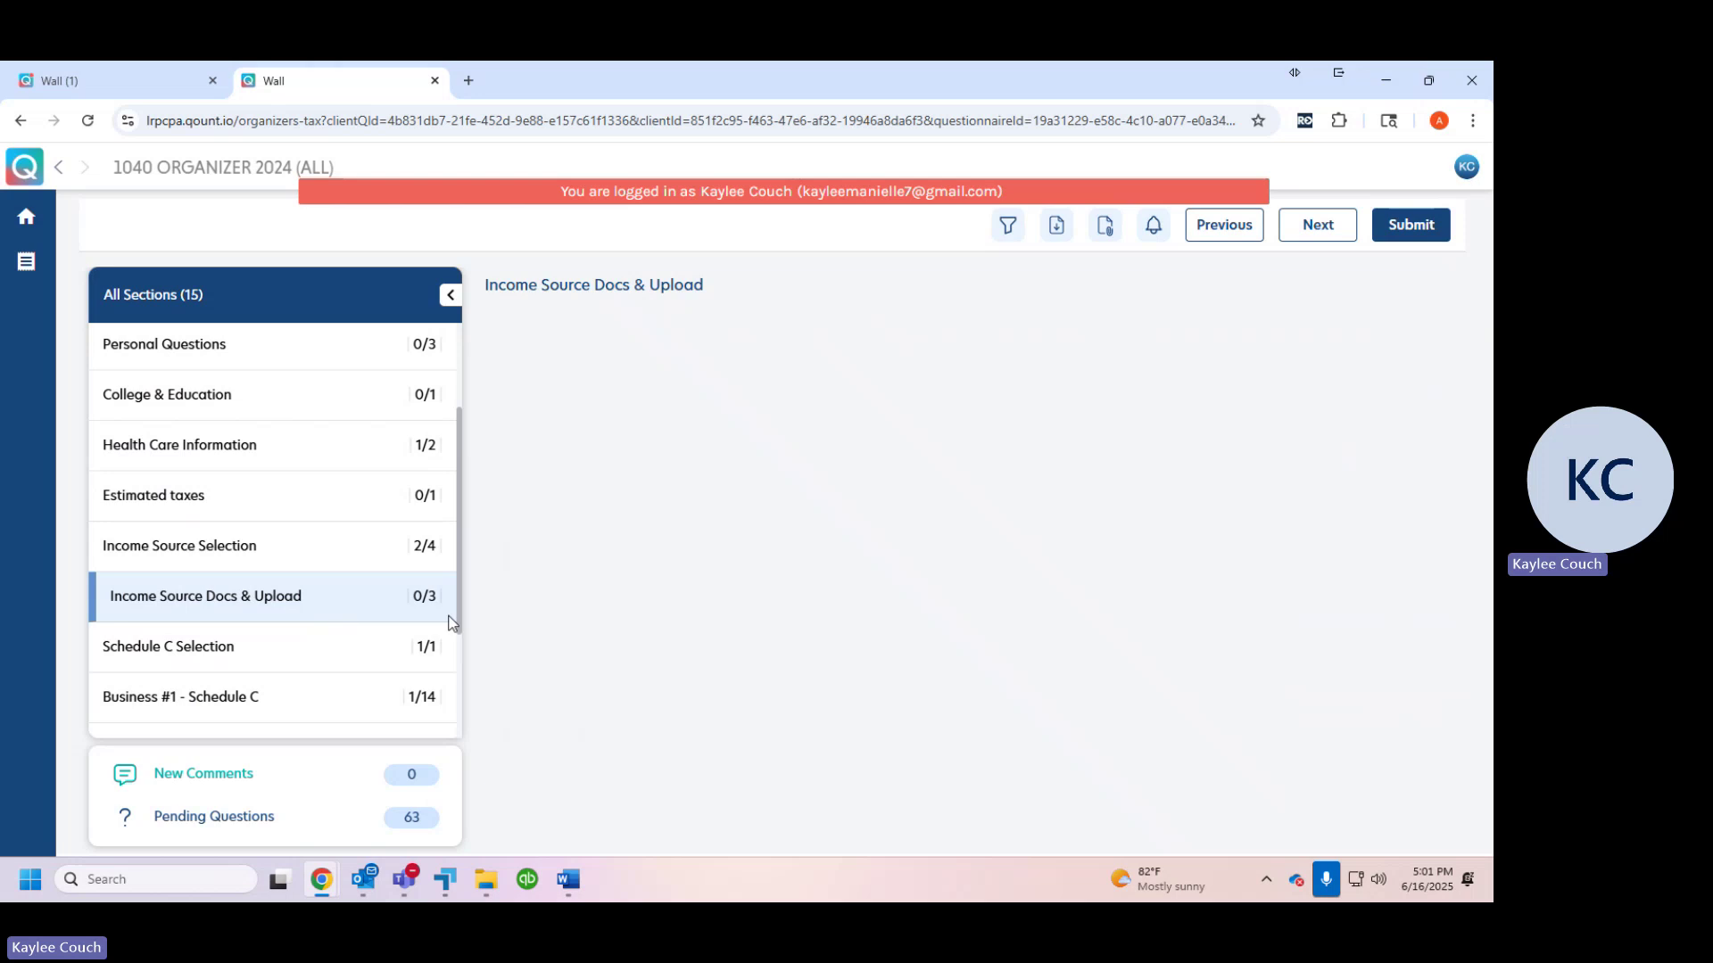
scroll(802, 660, down, 4)
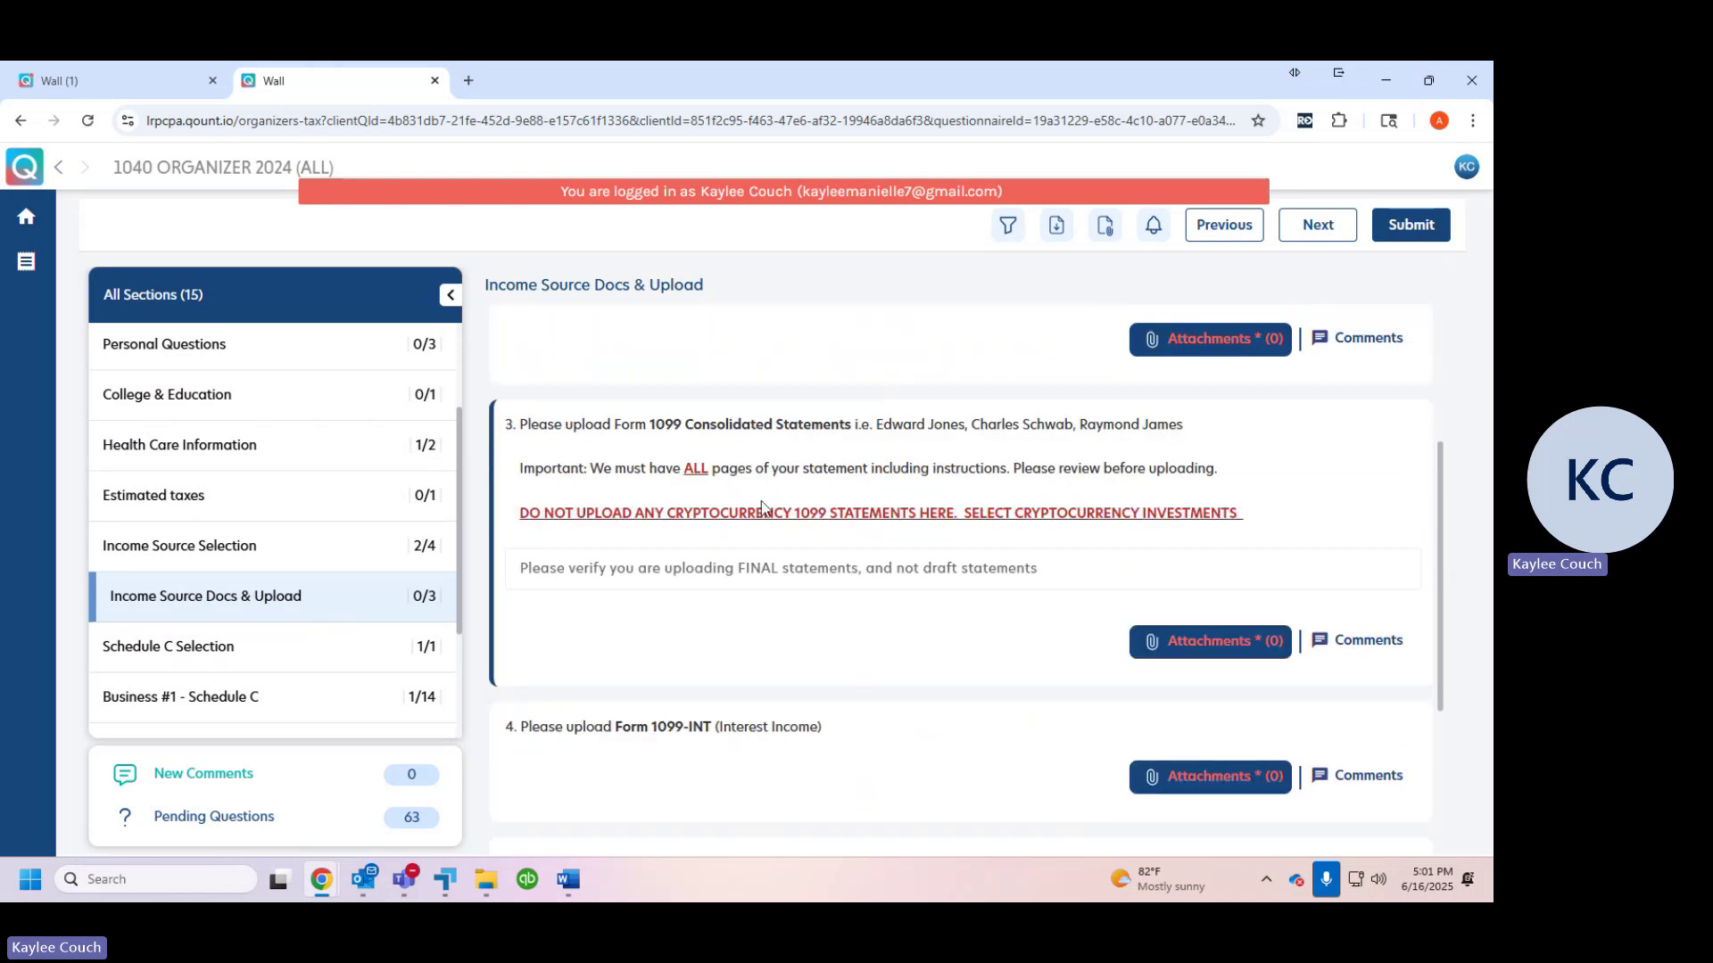
scroll(776, 731, down, 3)
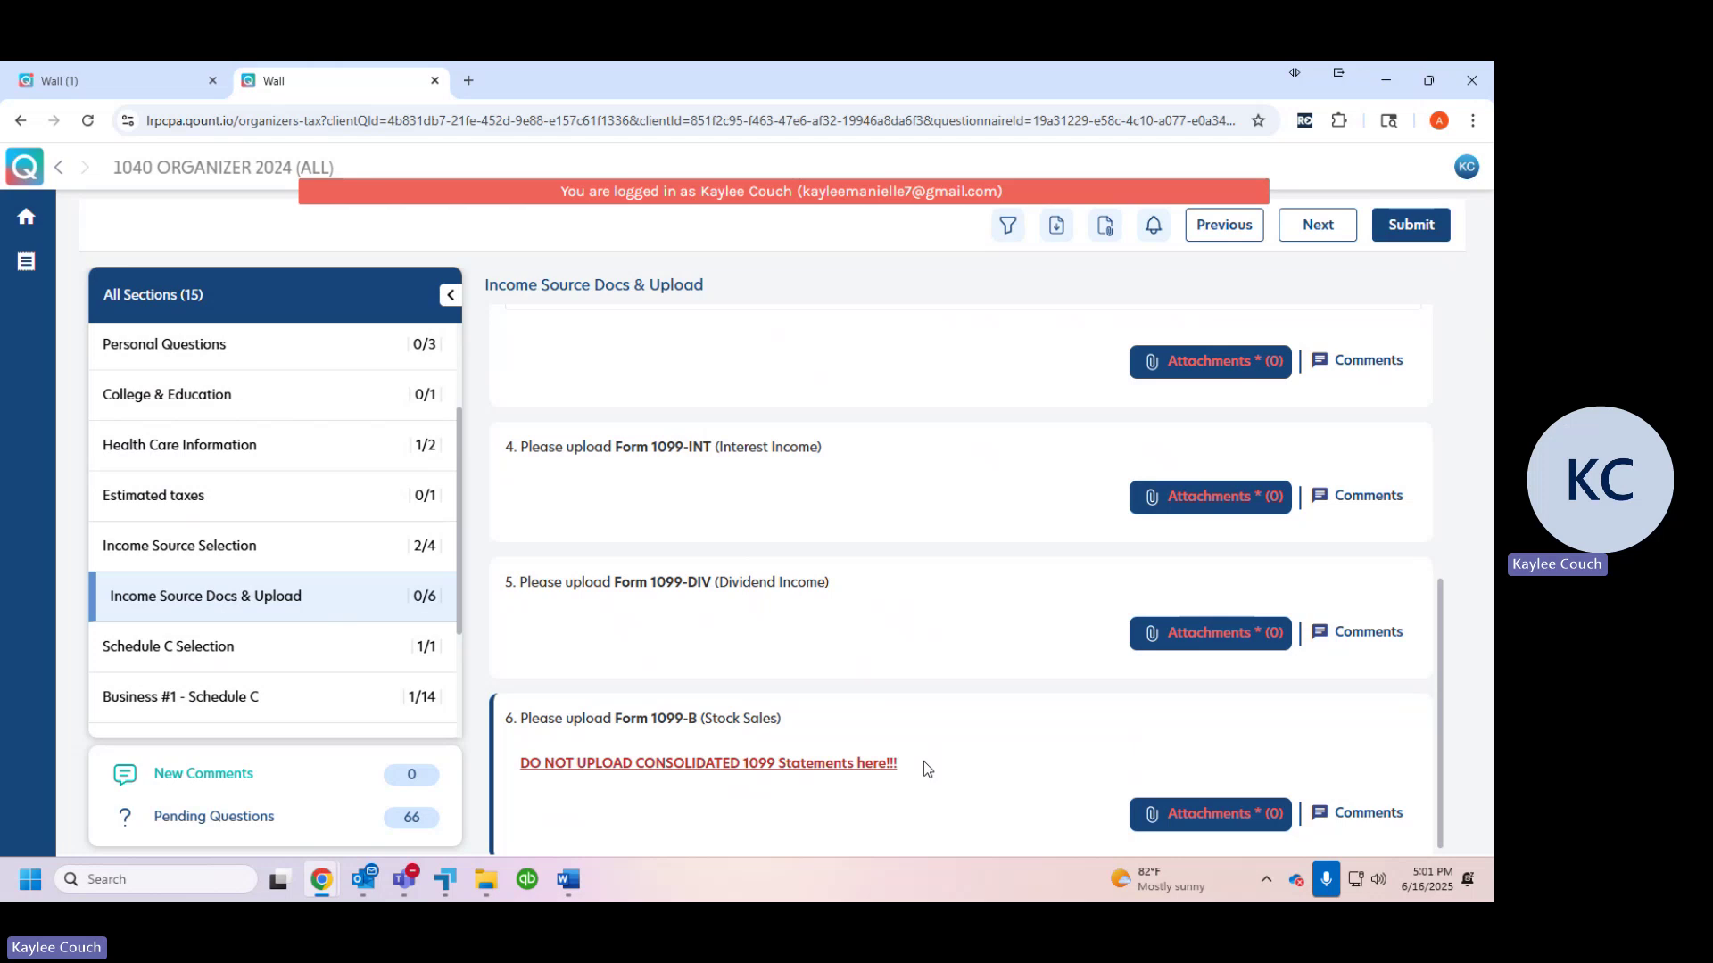
scroll(1255, 615, up, 1)
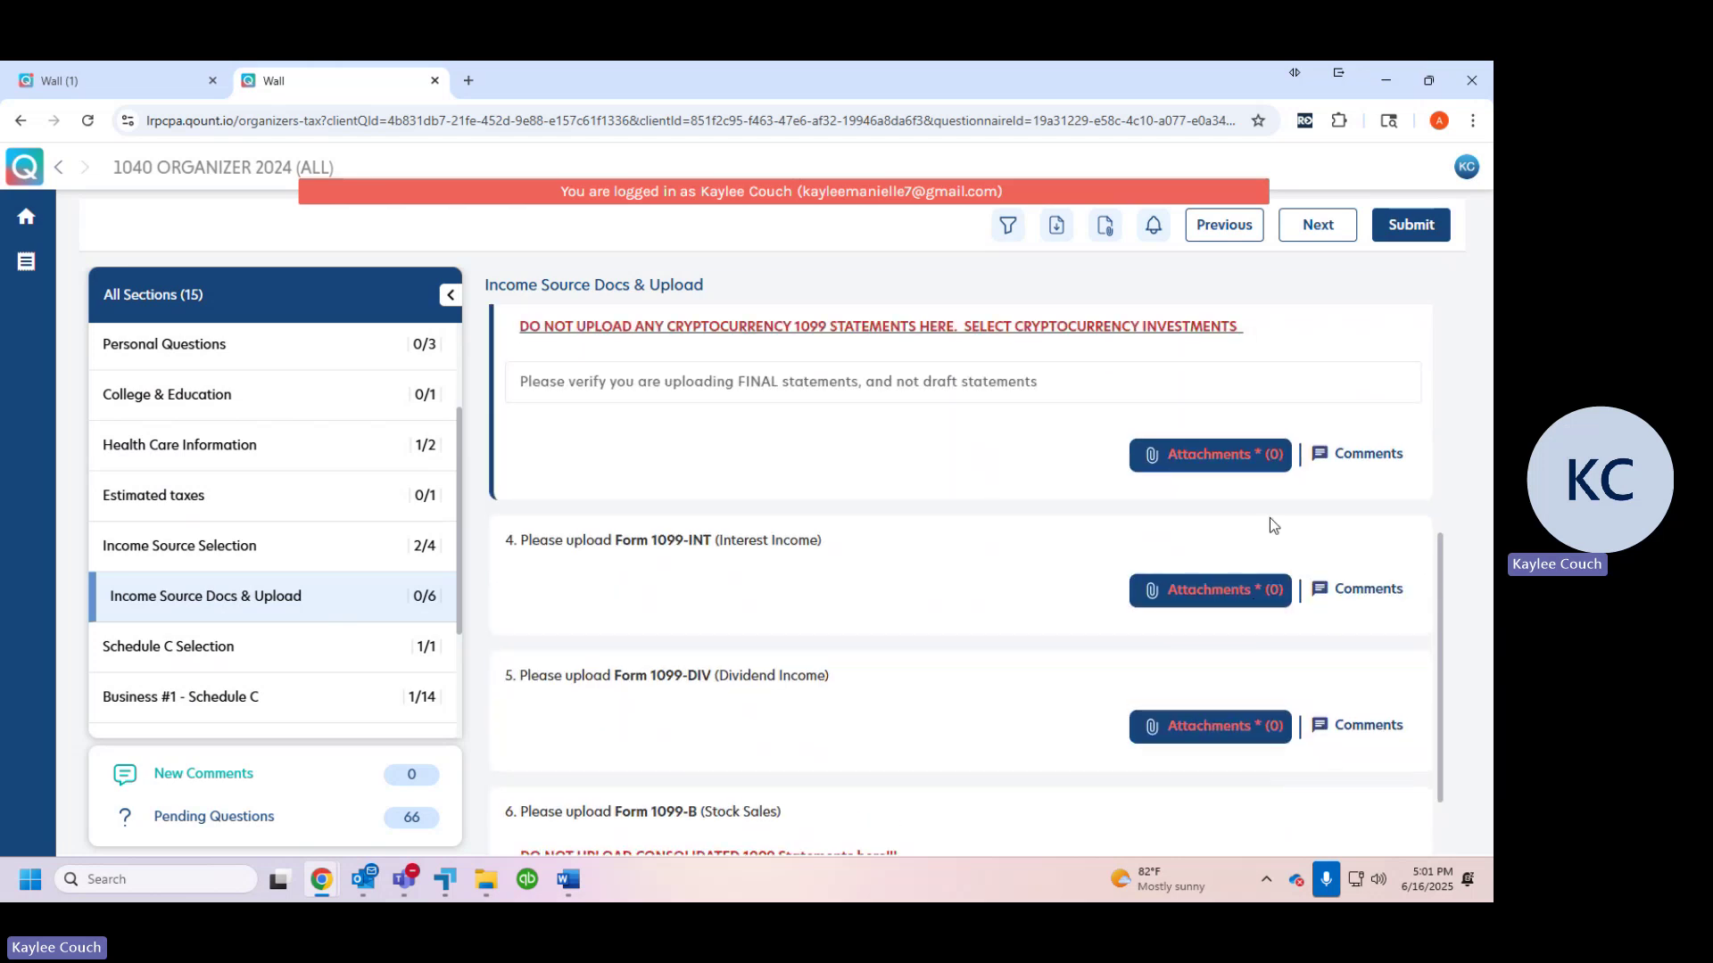
scroll(1249, 579, down, 1)
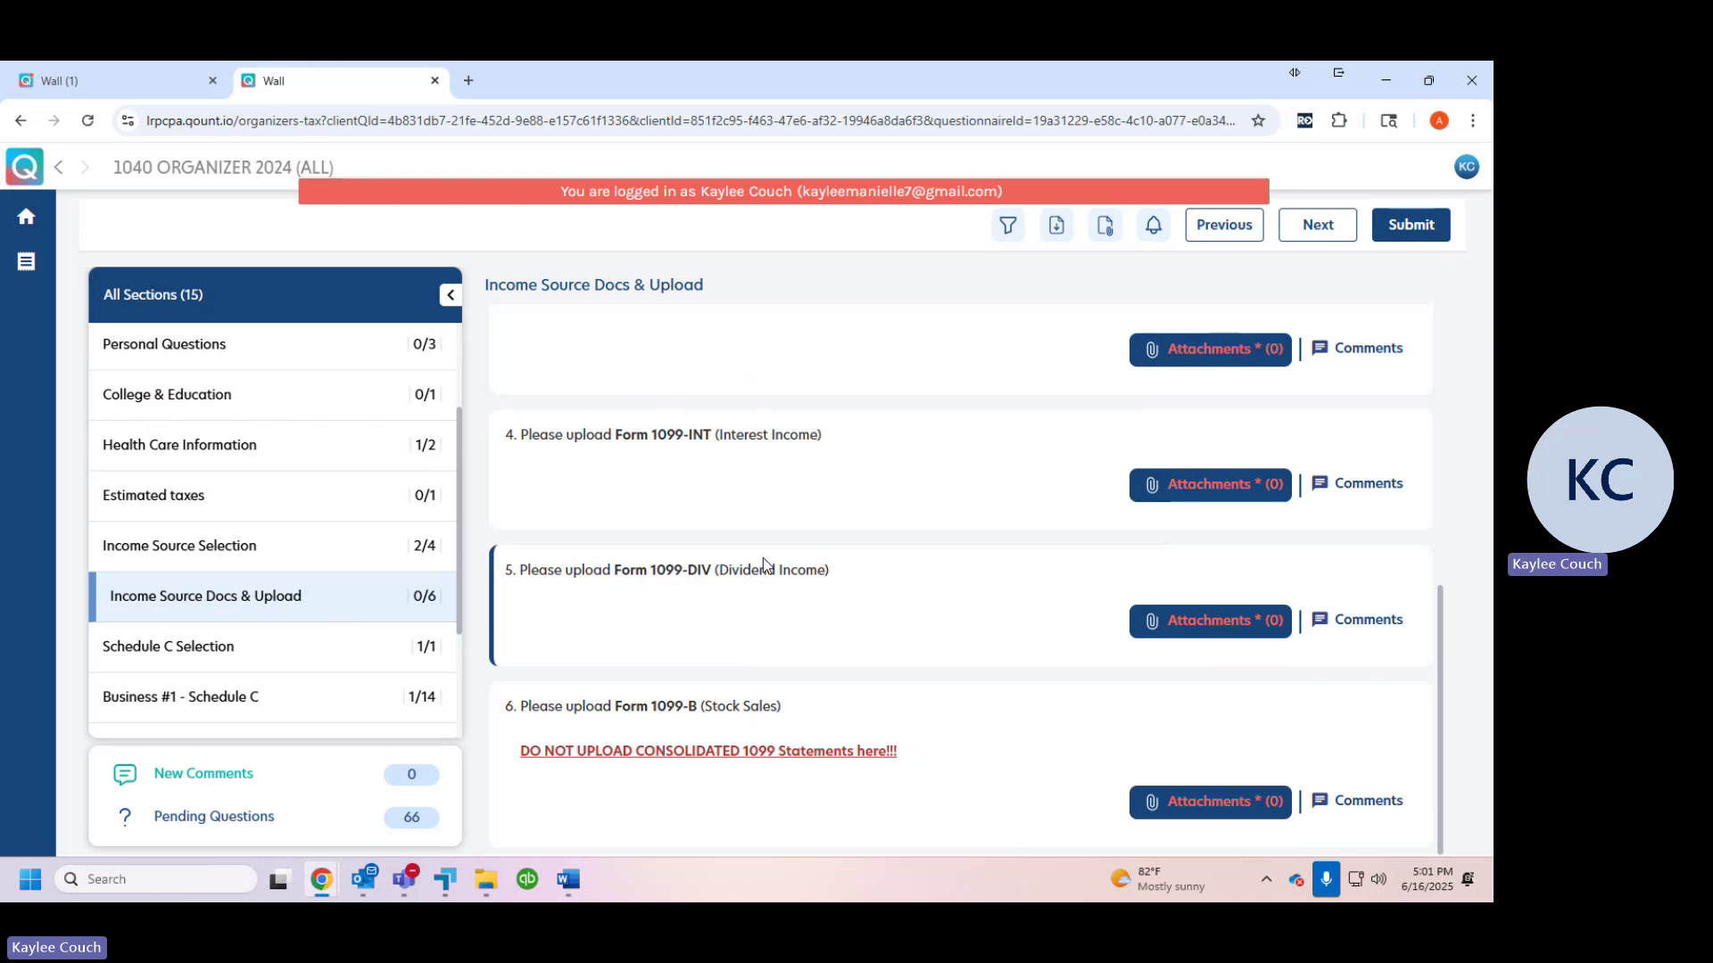
scroll(764, 564, up, 3)
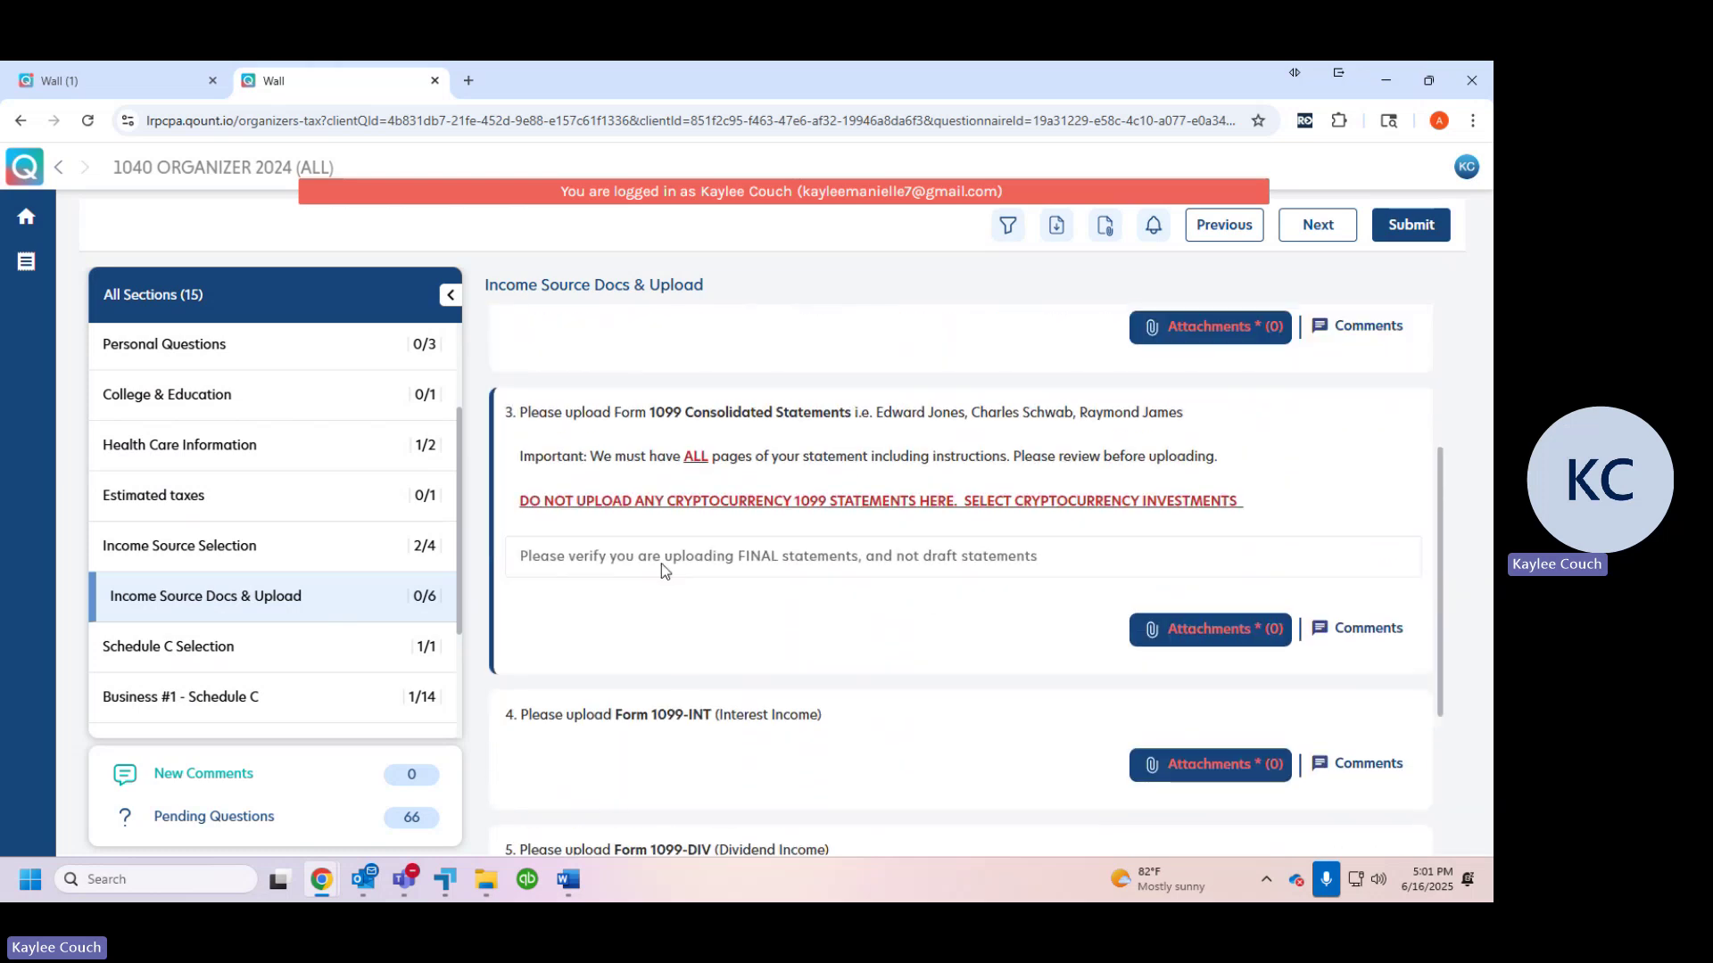
- Deselect the 1099-INT, 1099-DIV and 1099-B income sources in Income Source Selection and recheck the Income Source Docs & Upload requests
click(294, 574)
scroll(661, 694, down, 6)
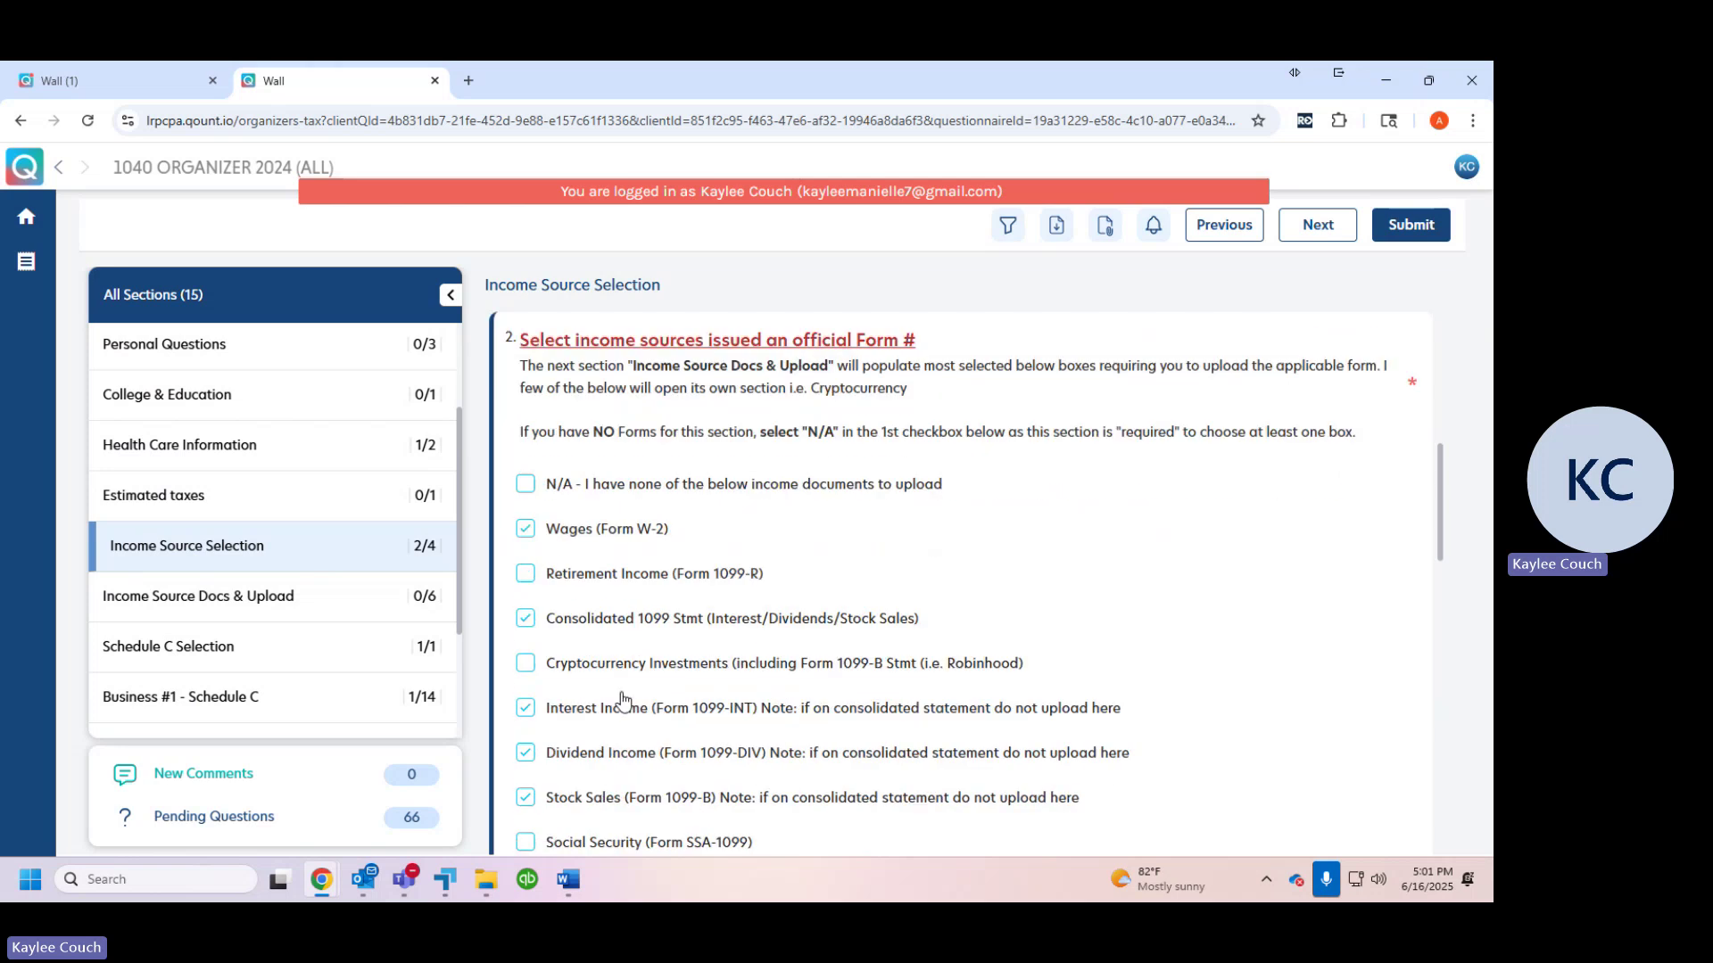
scroll(623, 702, down, 1)
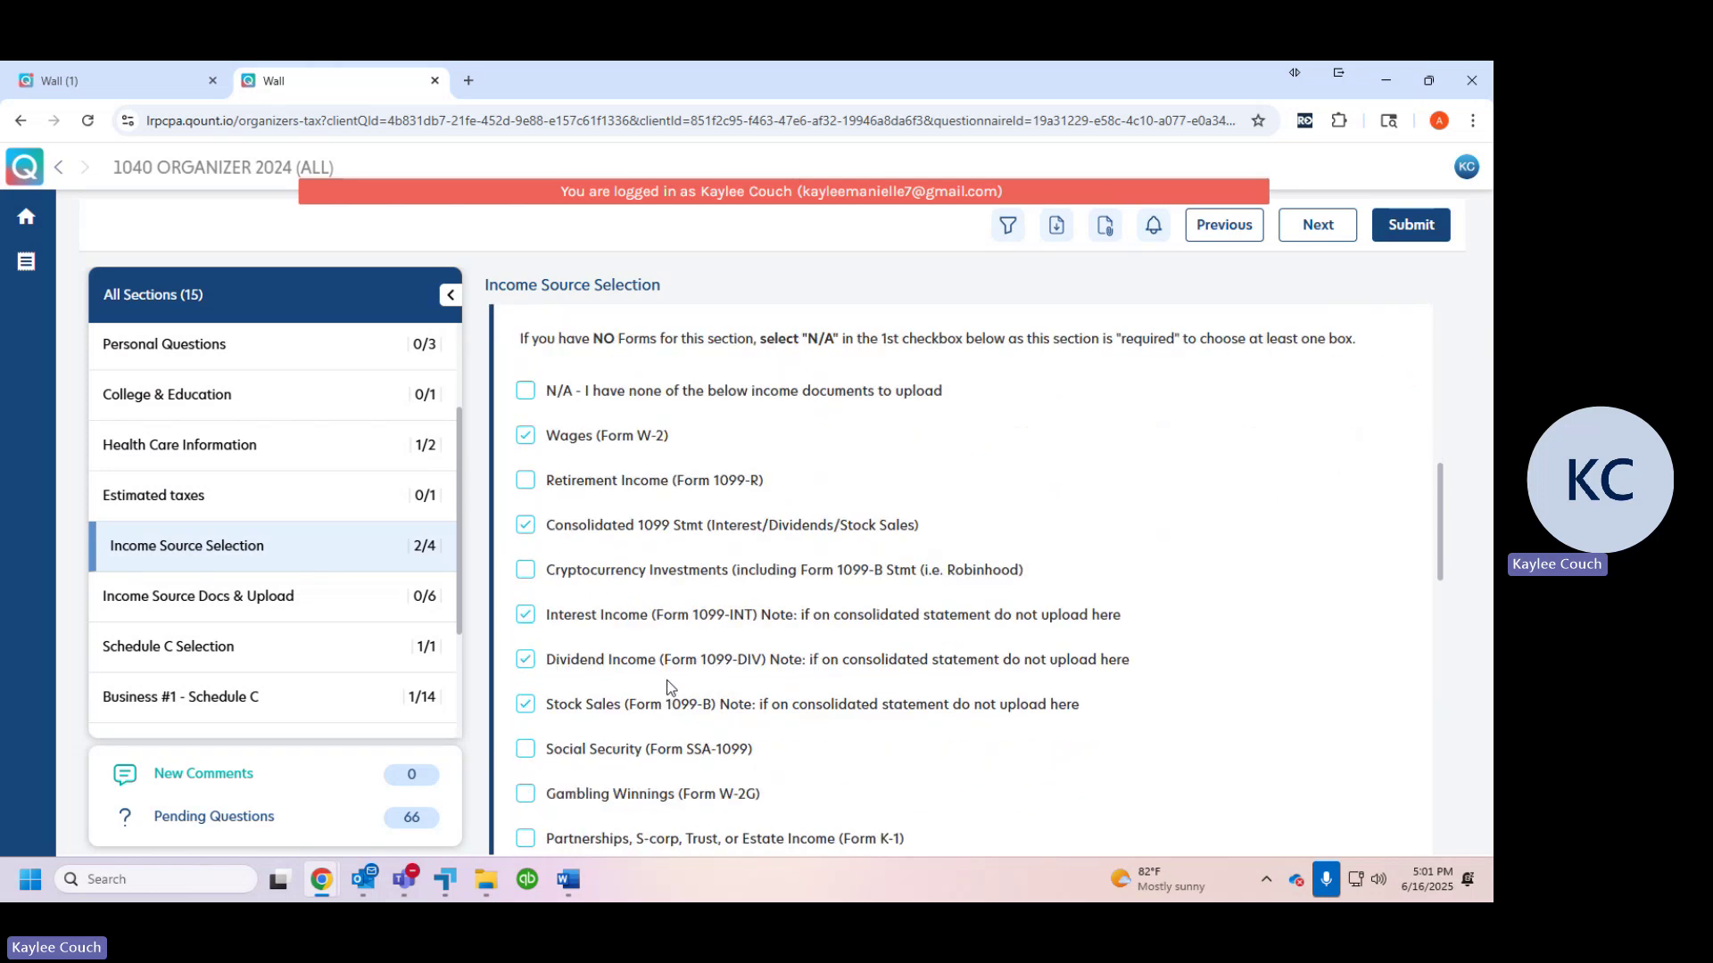
click(525, 617)
click(526, 661)
click(525, 704)
click(268, 596)
scroll(1032, 654, down, 1)
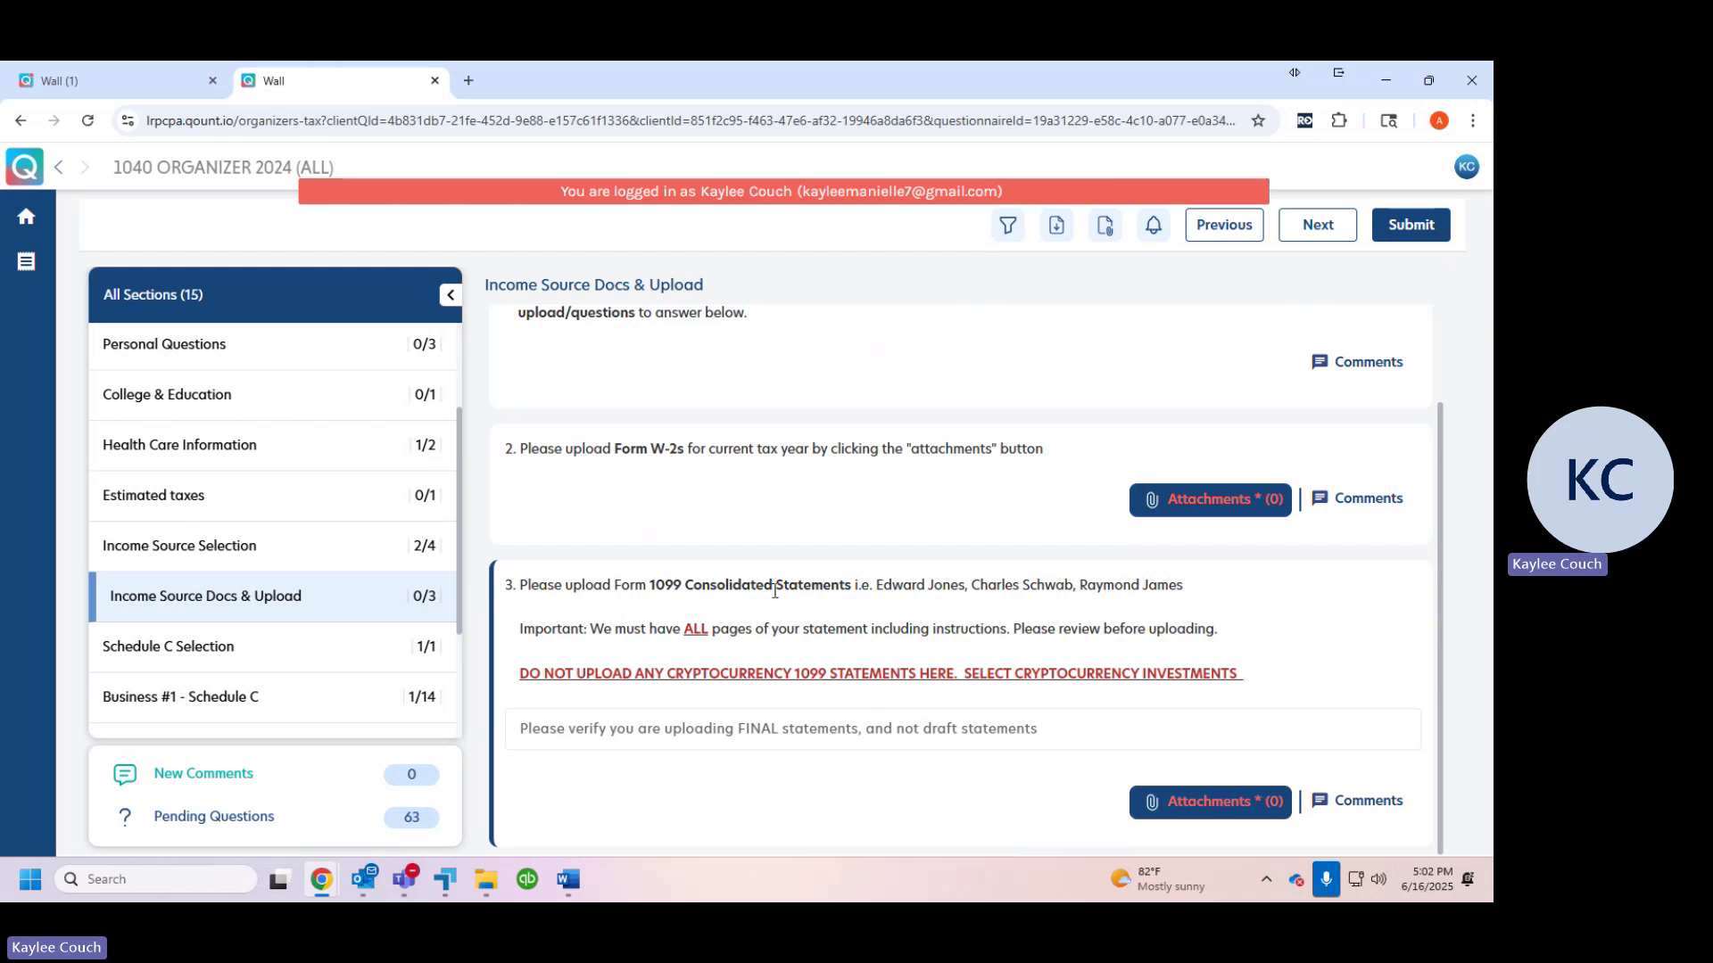
- Return to Income Source Selection and review the remaining income sources through the Business Schedule/Type question
click(267, 560)
scroll(1011, 559, down, 10)
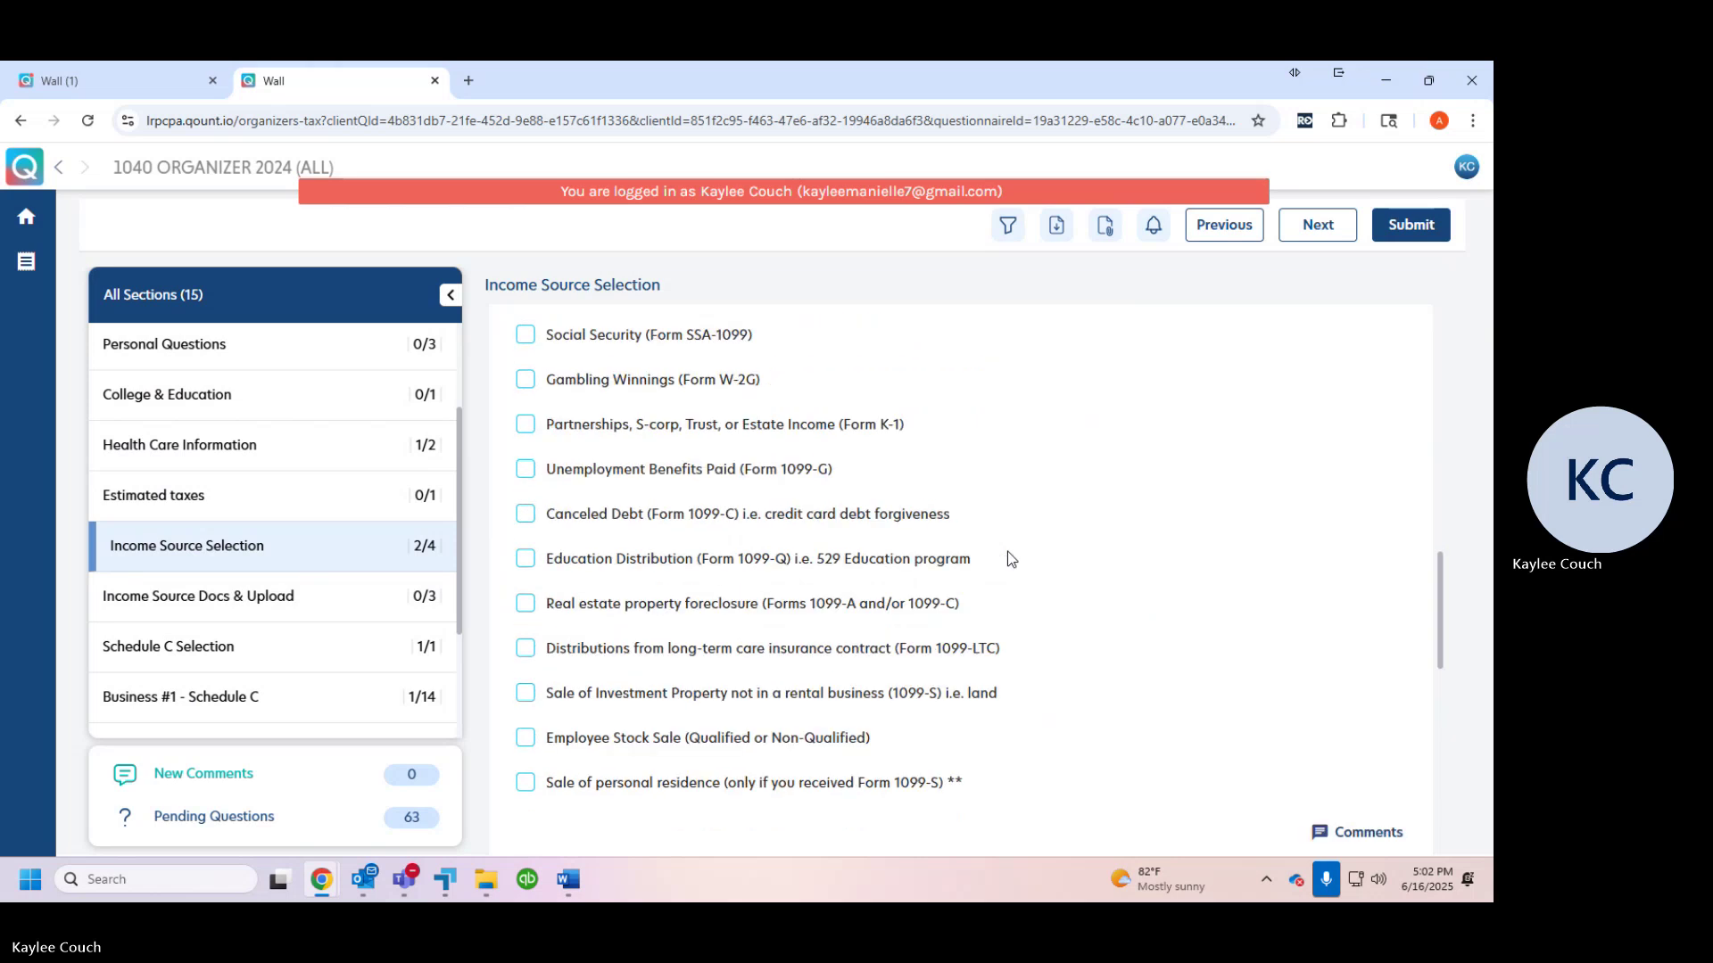
scroll(1011, 559, down, 8)
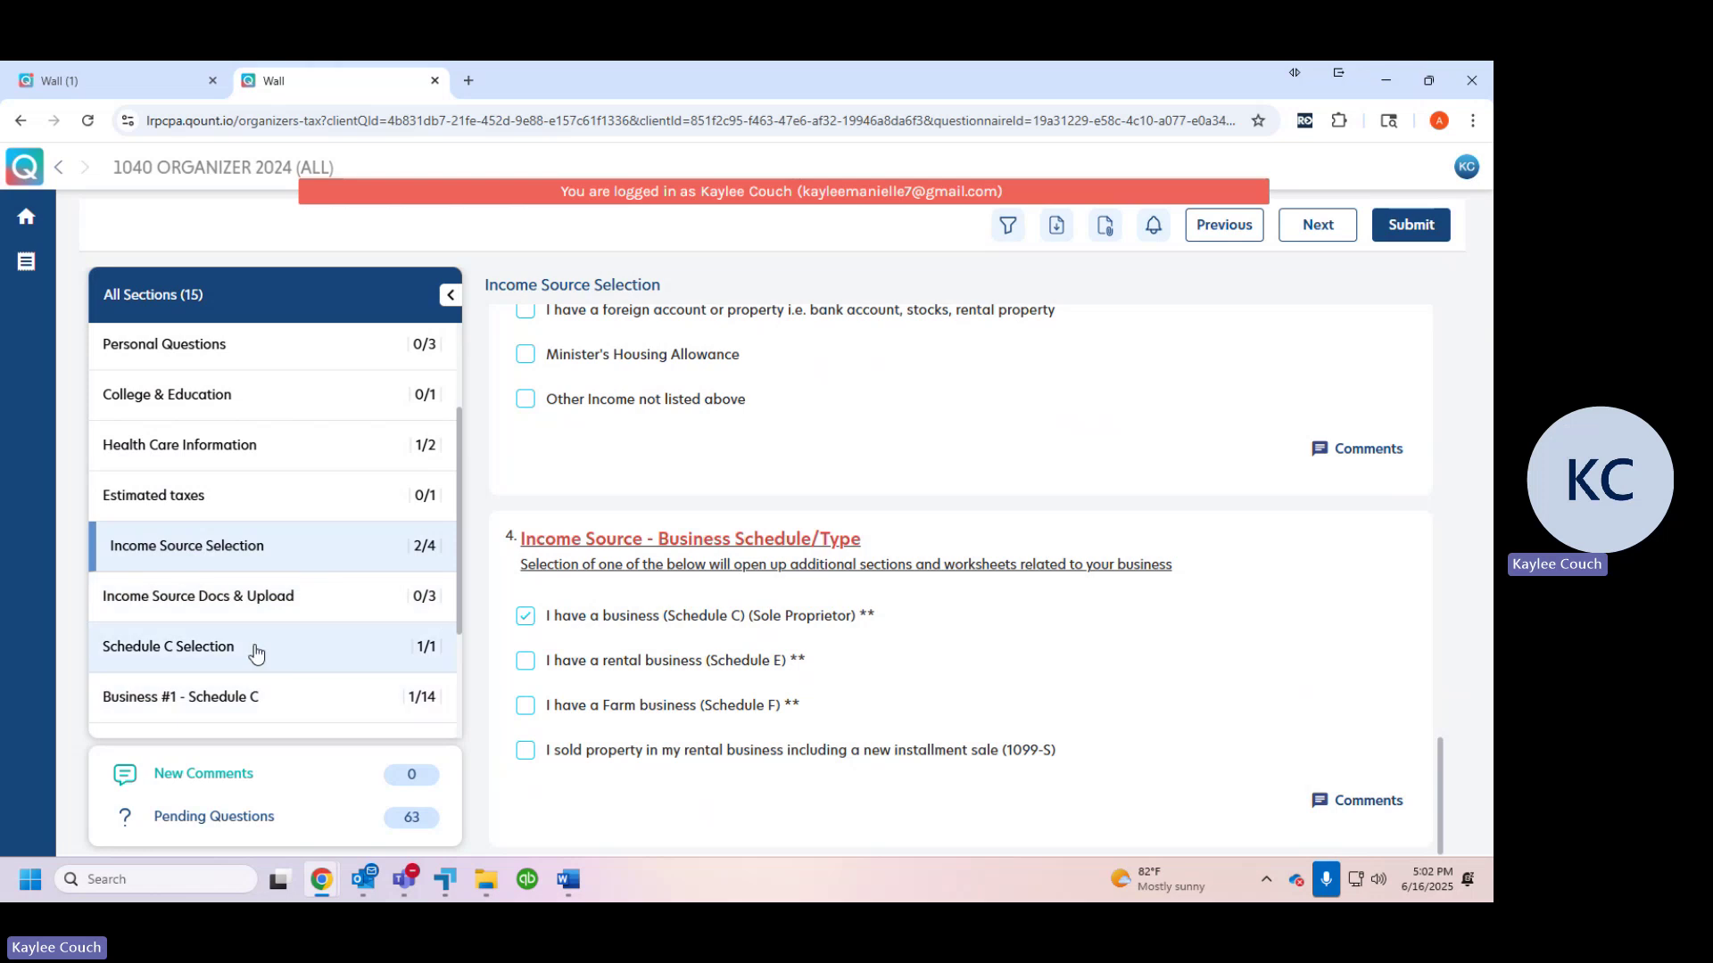
- View the Schedule C Selection question on the number of businesses and open the Business #1 - Schedule C section
click(209, 656)
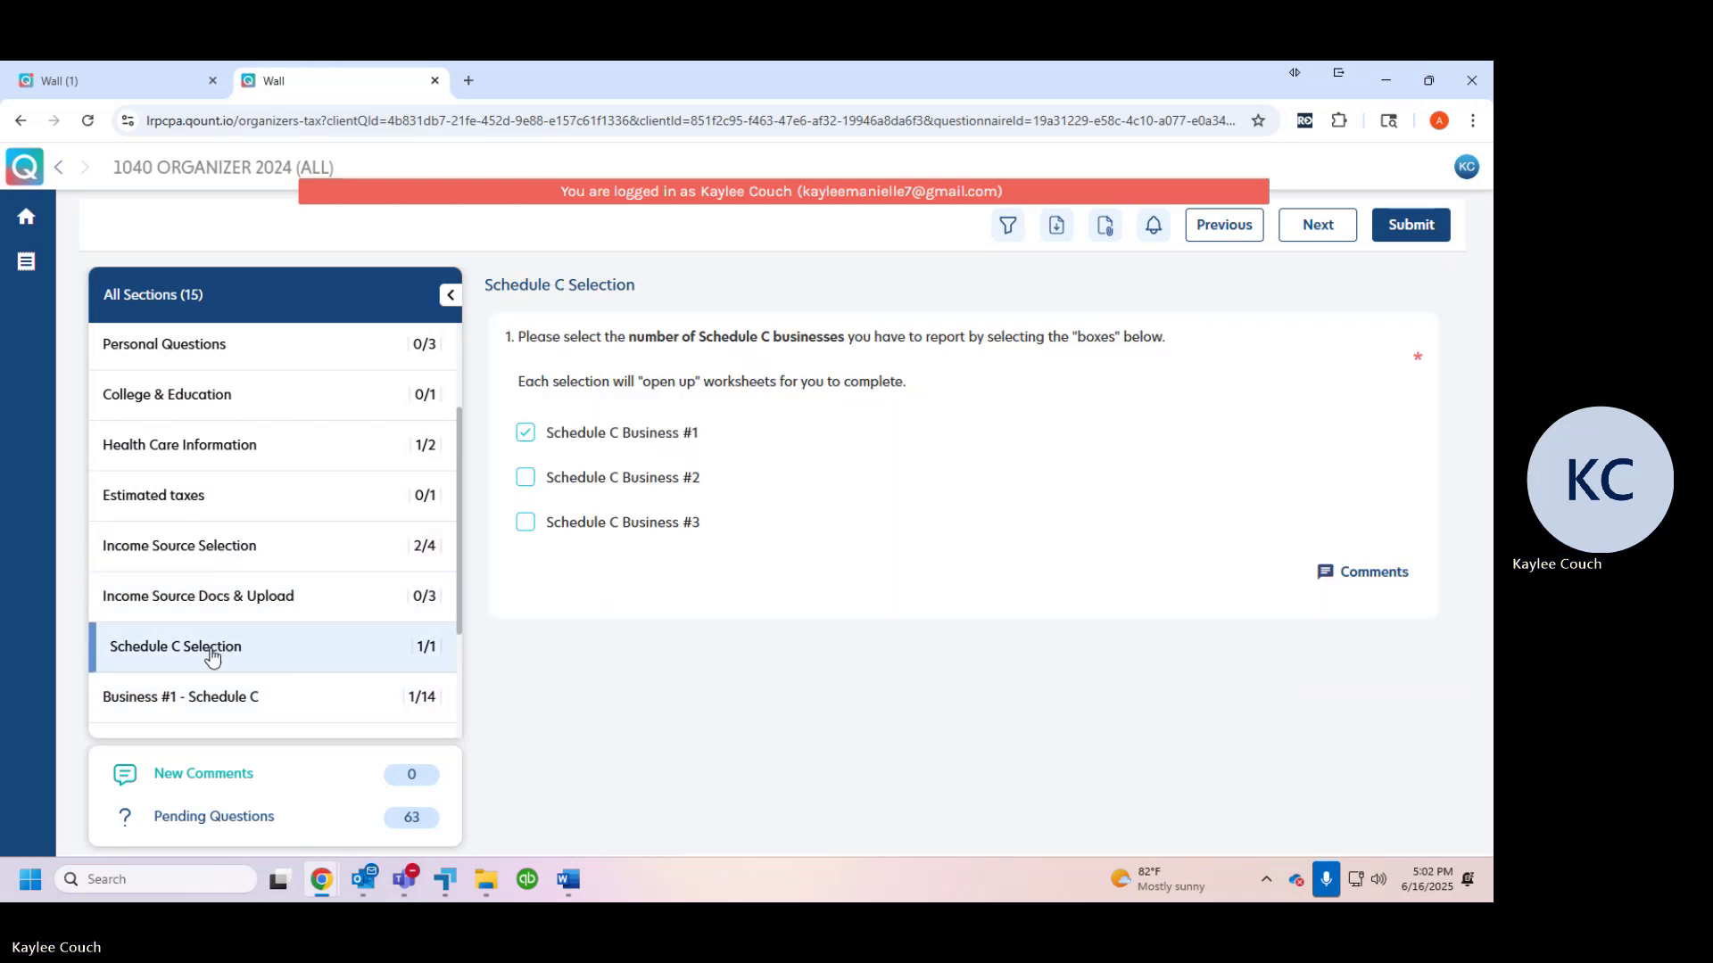
scroll(271, 726, down, 2)
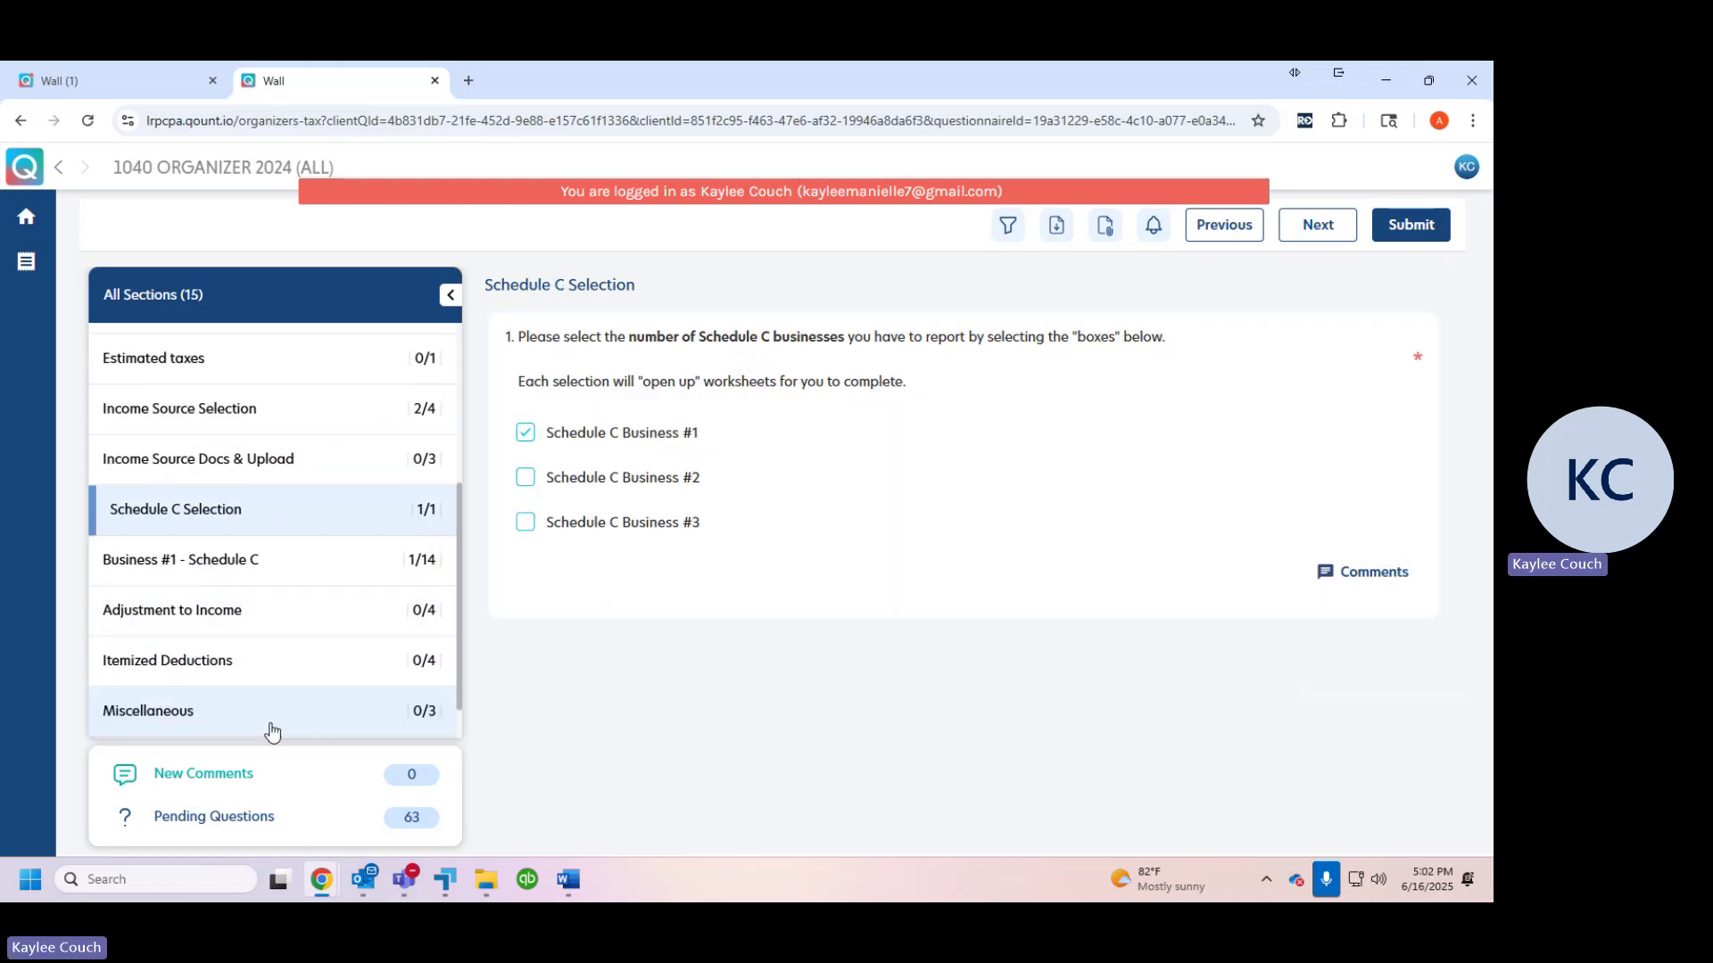
click(202, 521)
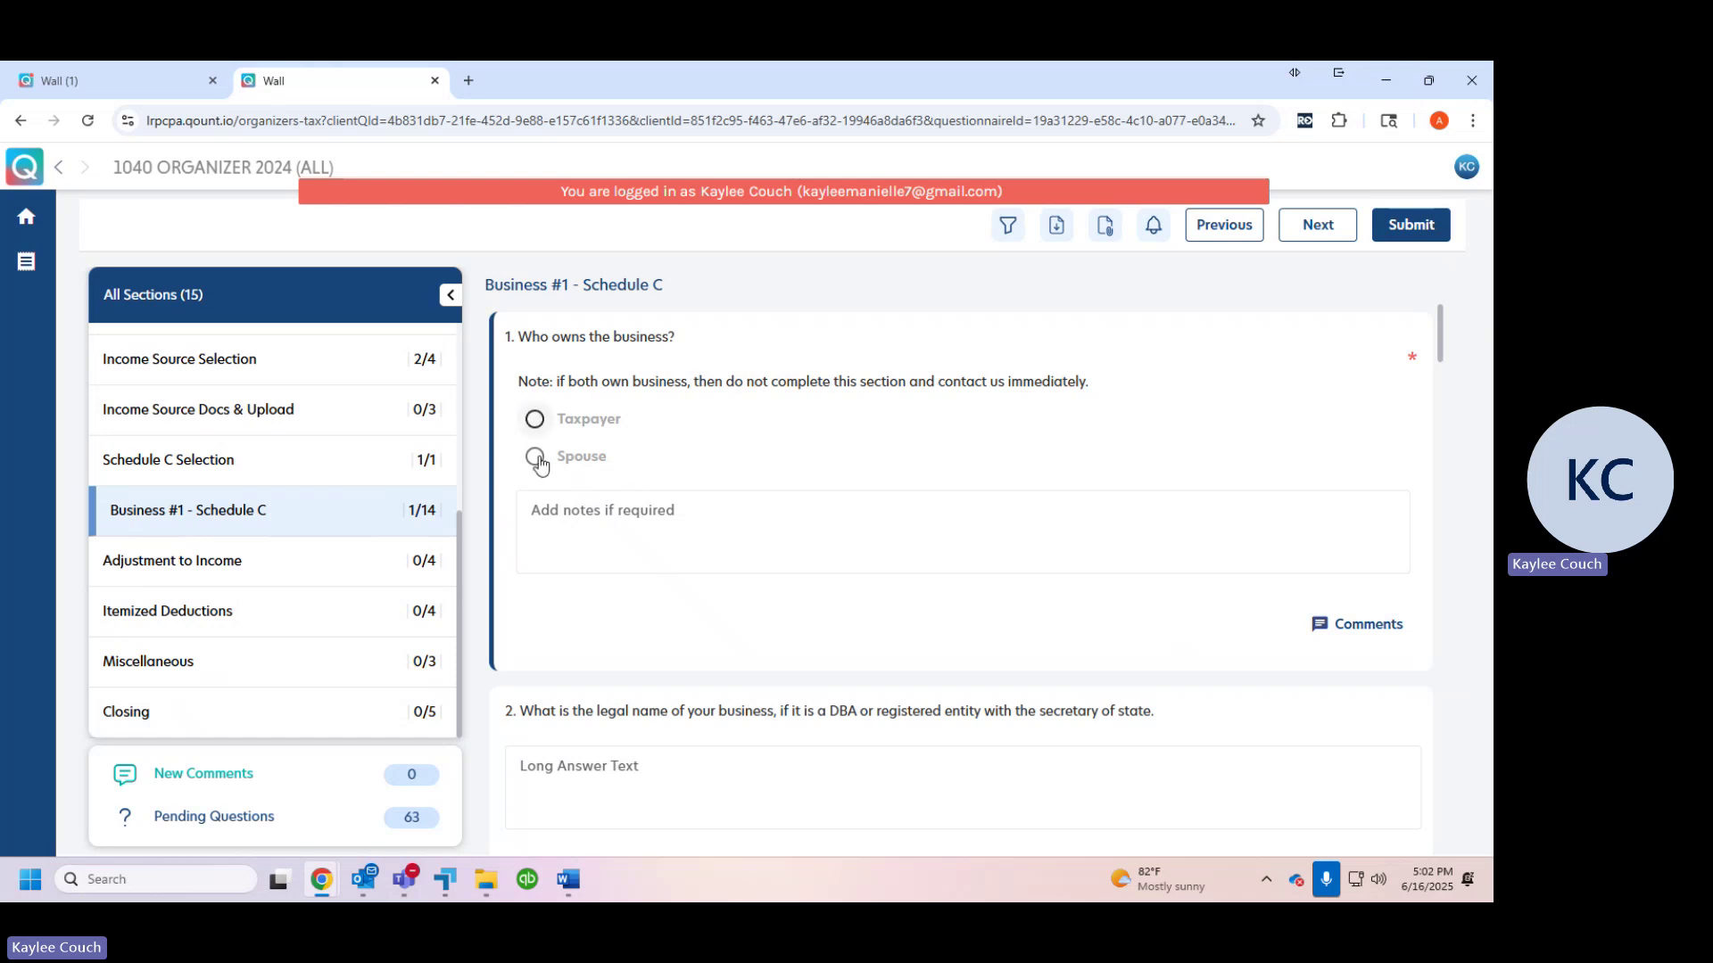
- Review the Business #1 - Schedule C questions from business ownership through the choice of how income and expense records are provided
scroll(922, 589, down, 5)
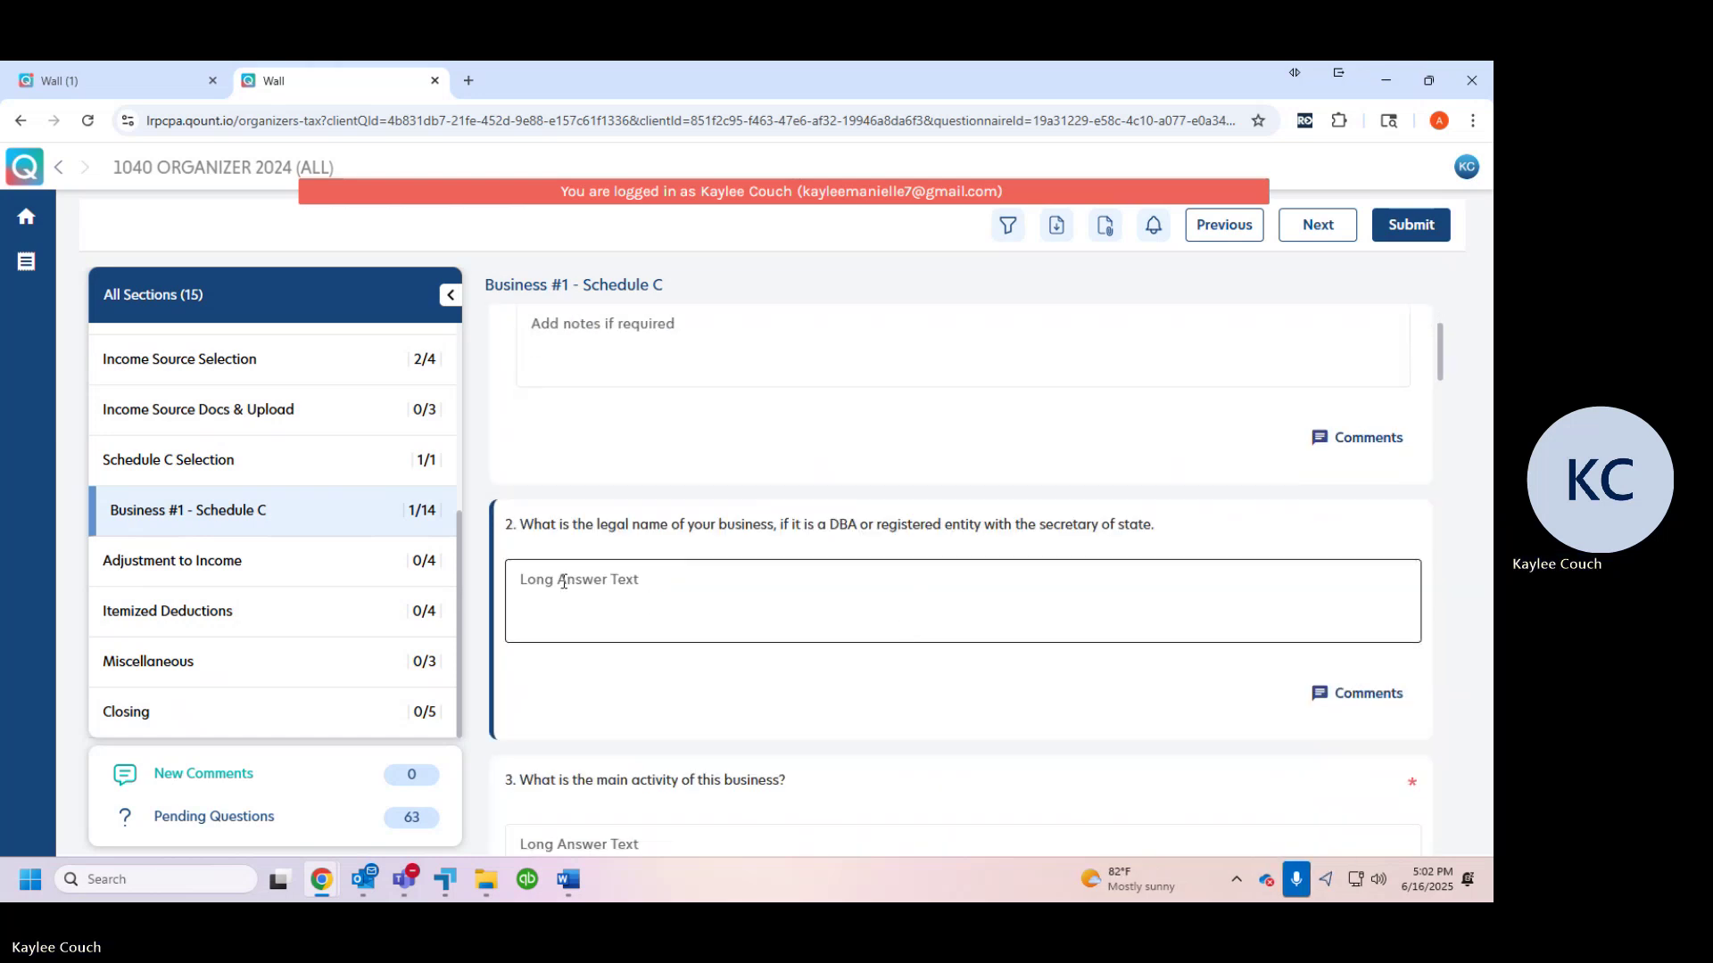
scroll(640, 603, down, 10)
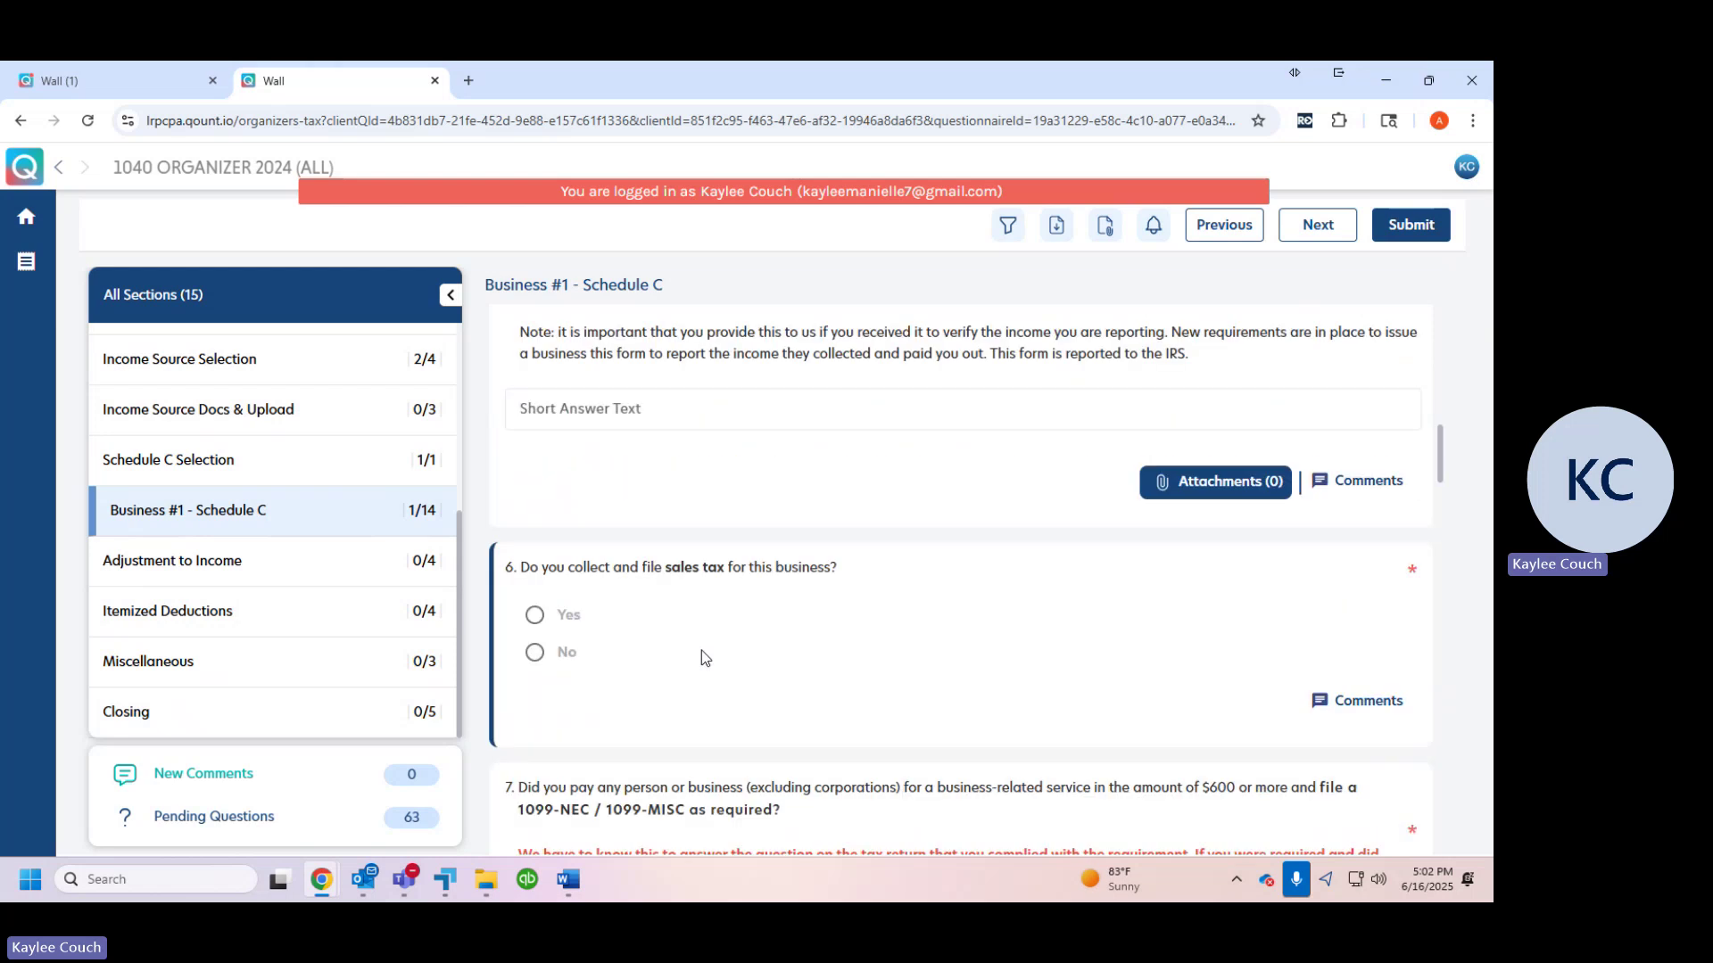
scroll(701, 655, down, 10)
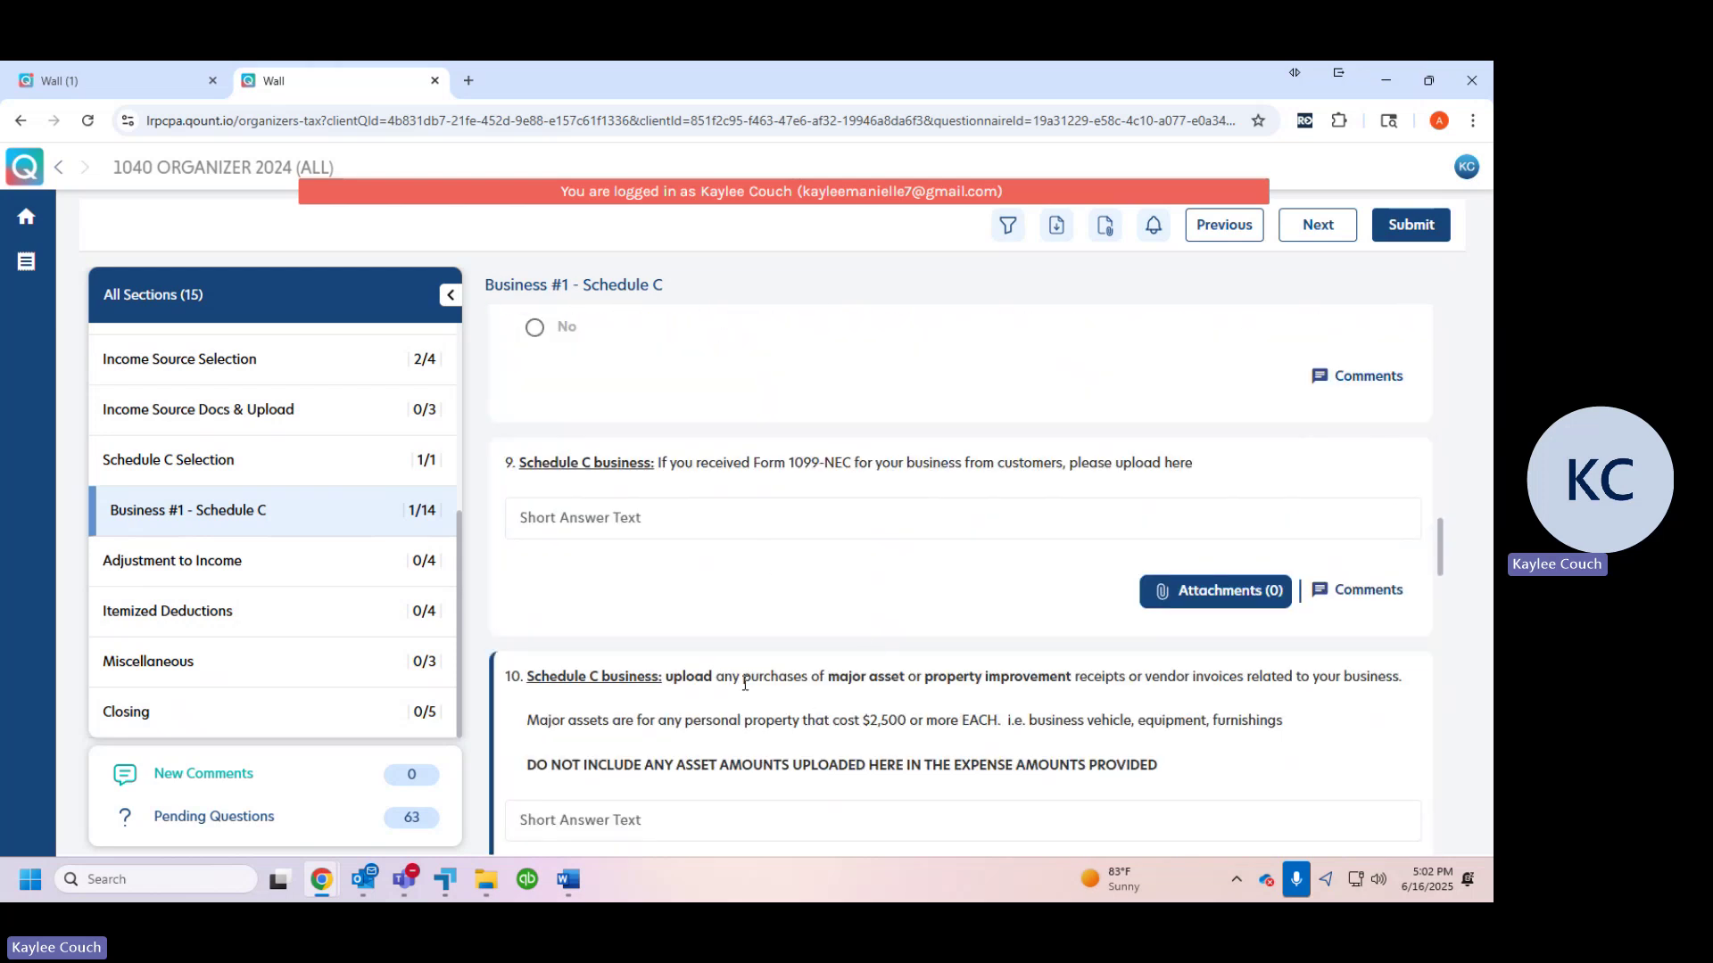
scroll(1448, 558, up, 2)
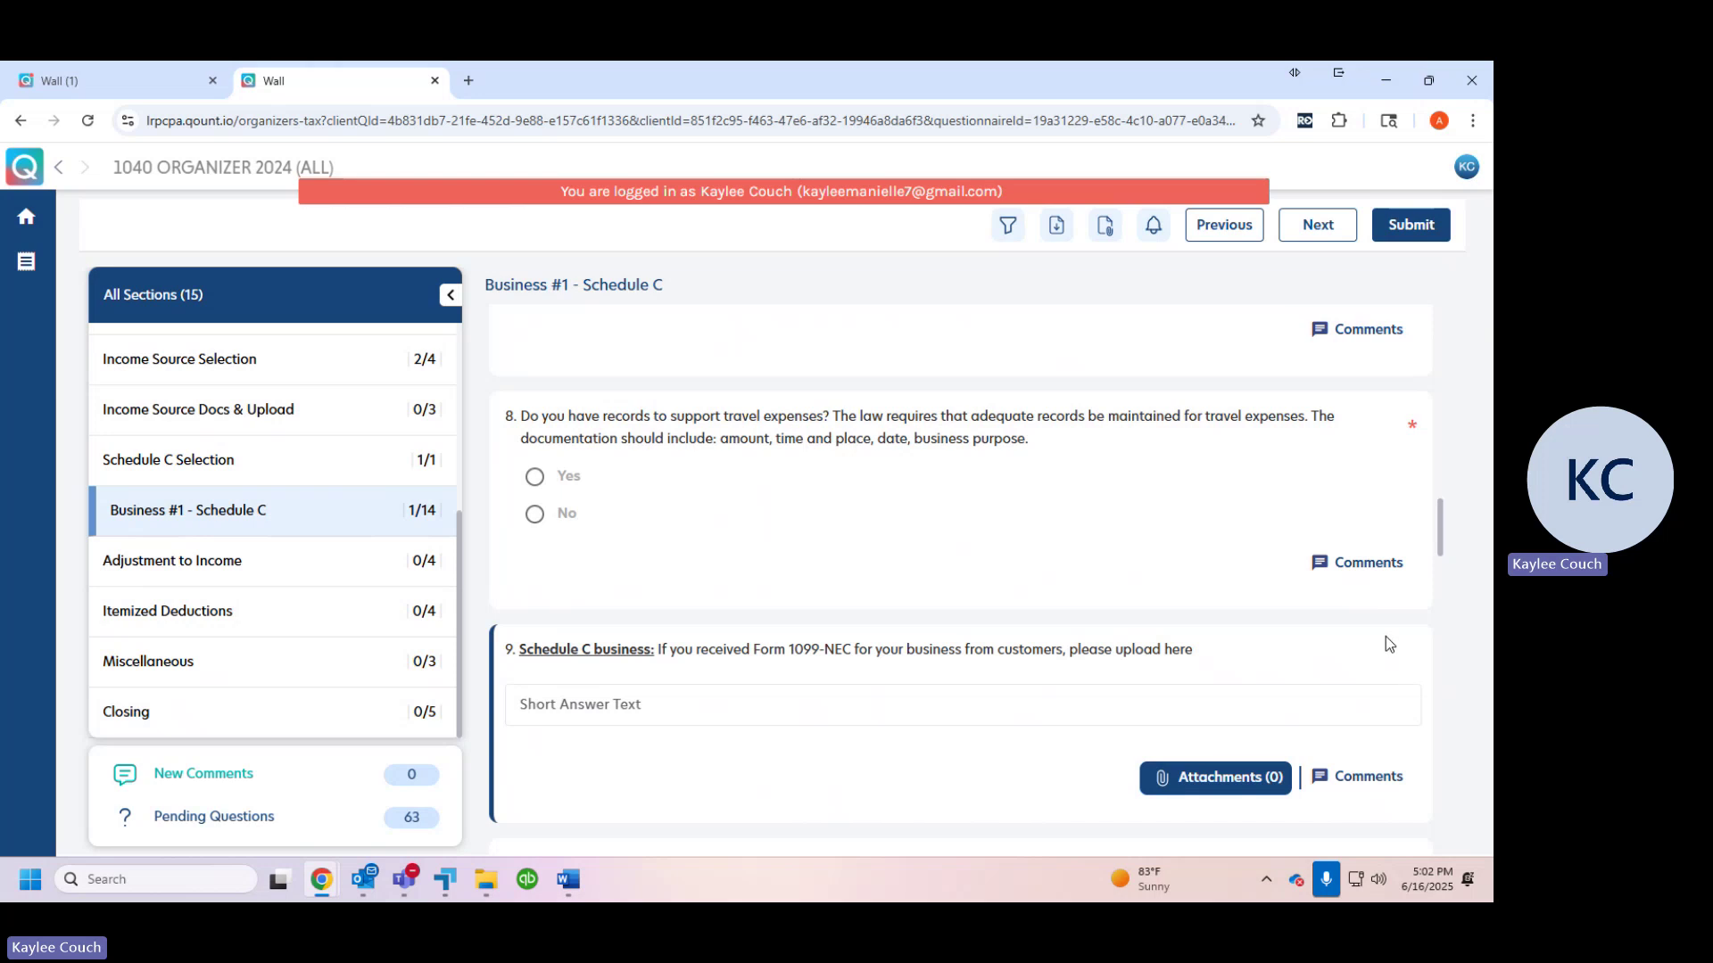
scroll(940, 560, down, 3)
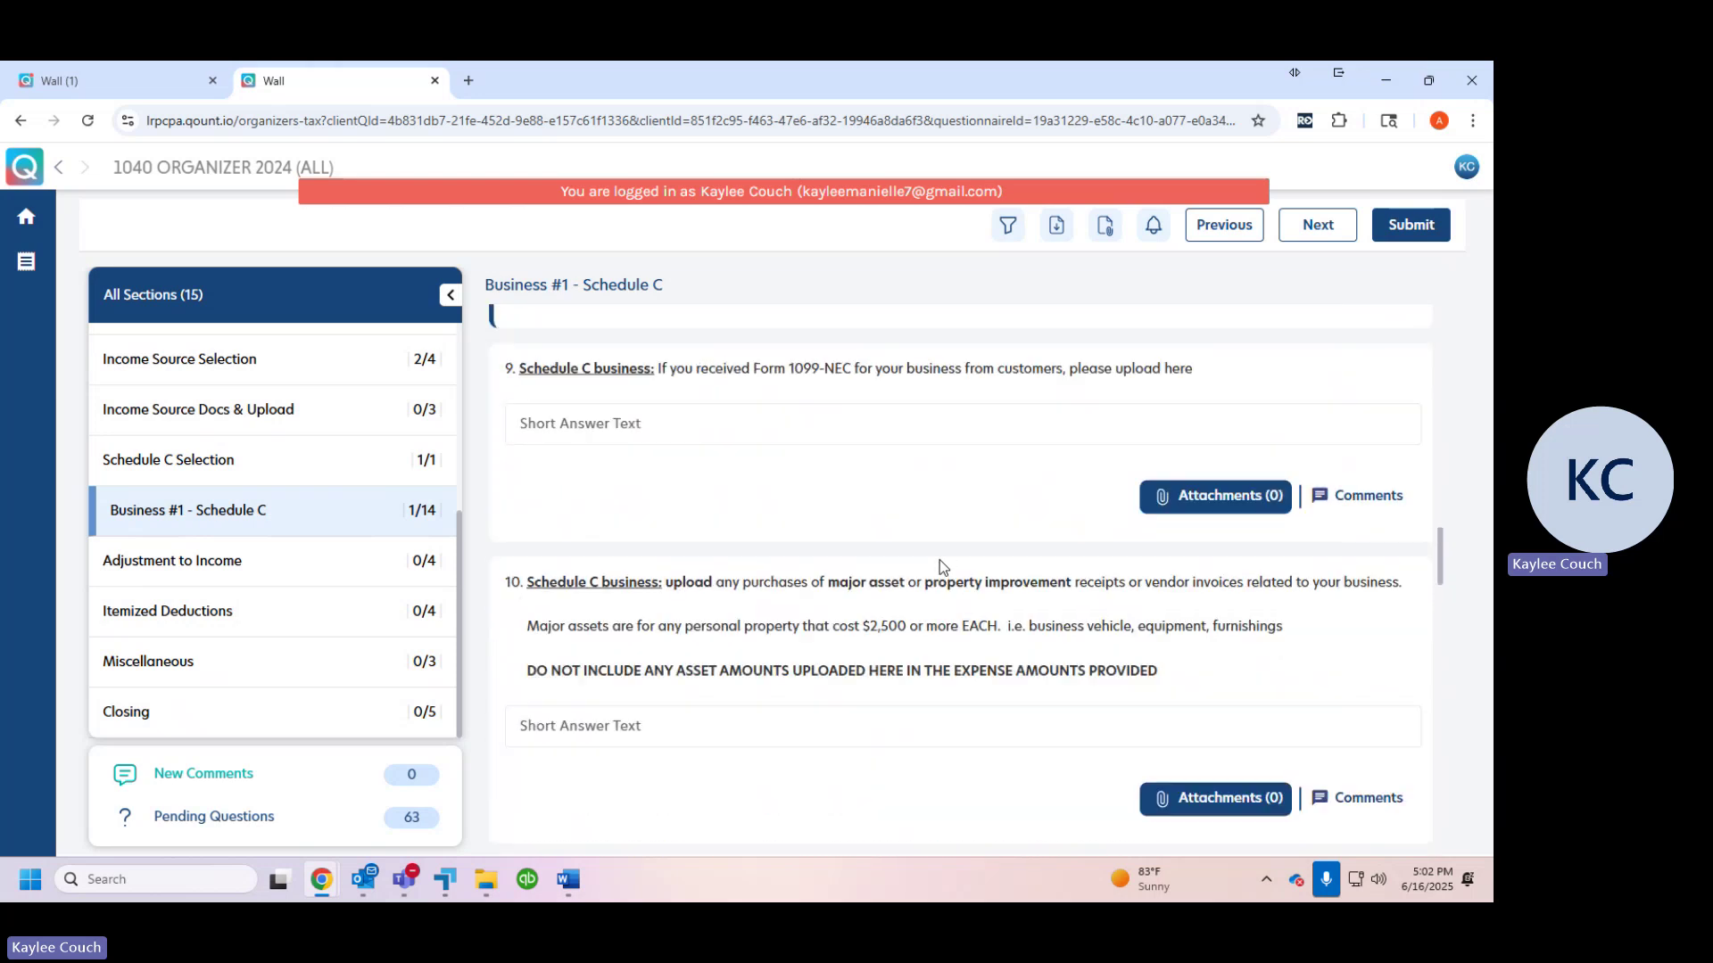
scroll(940, 561, down, 7)
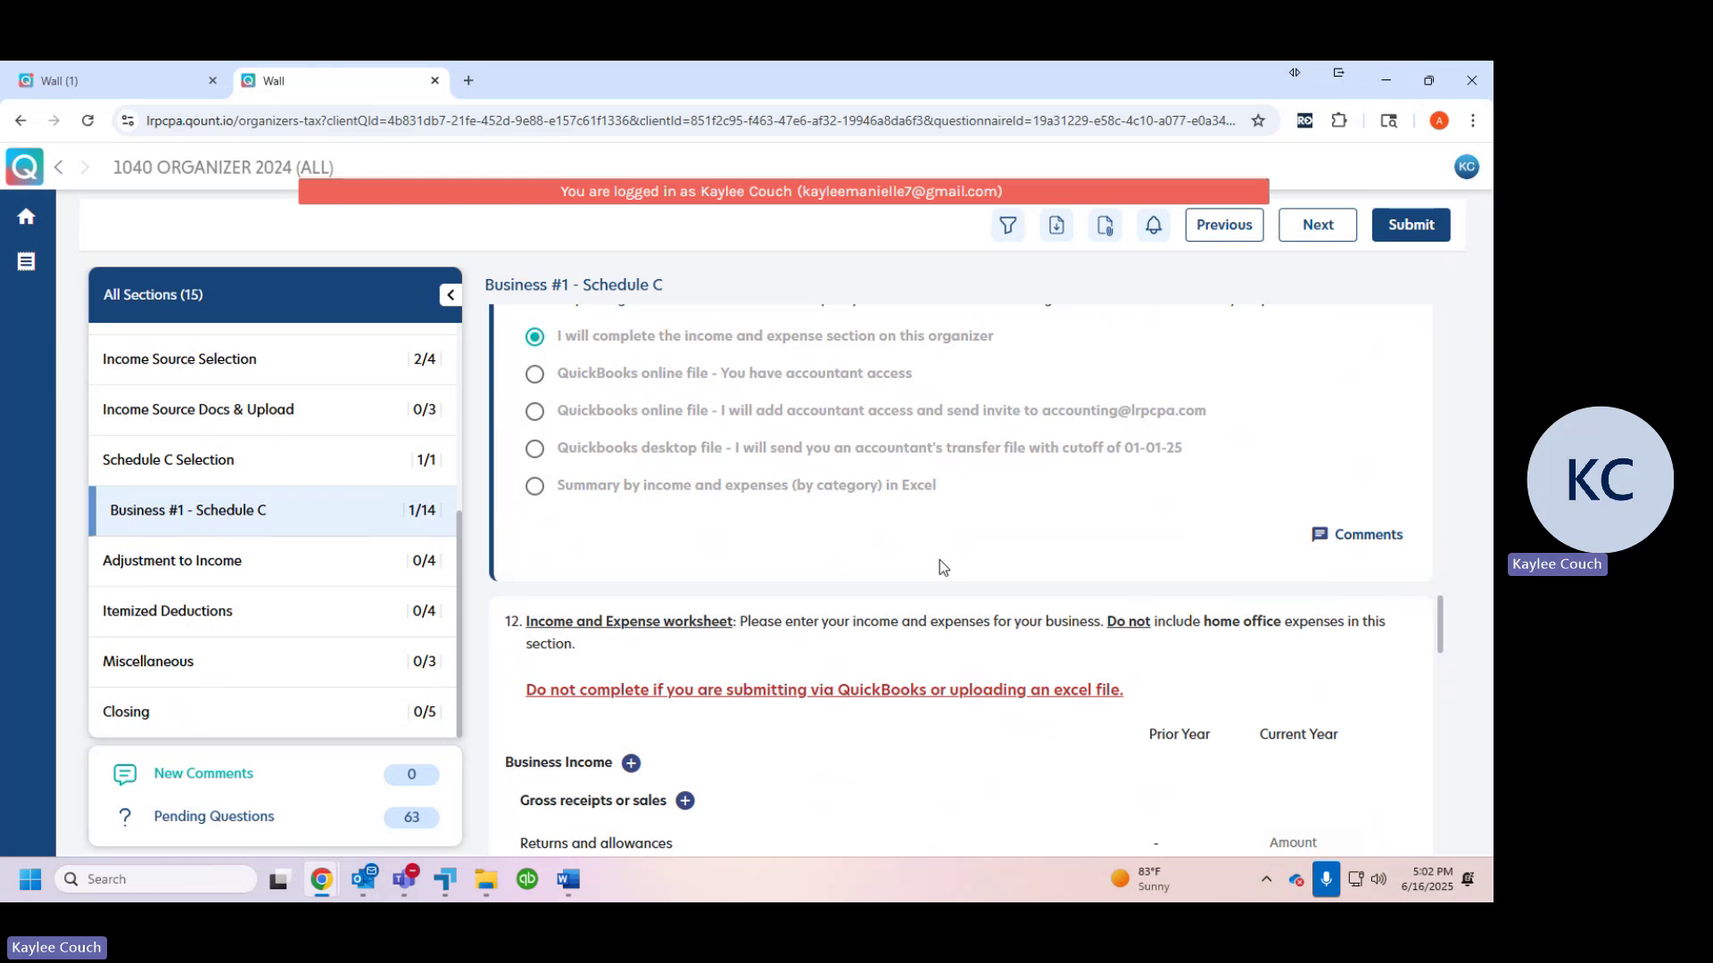
- Examine the Schedule C Income and Expense worksheet categories and the home-use question that follows
scroll(939, 564, down, 4)
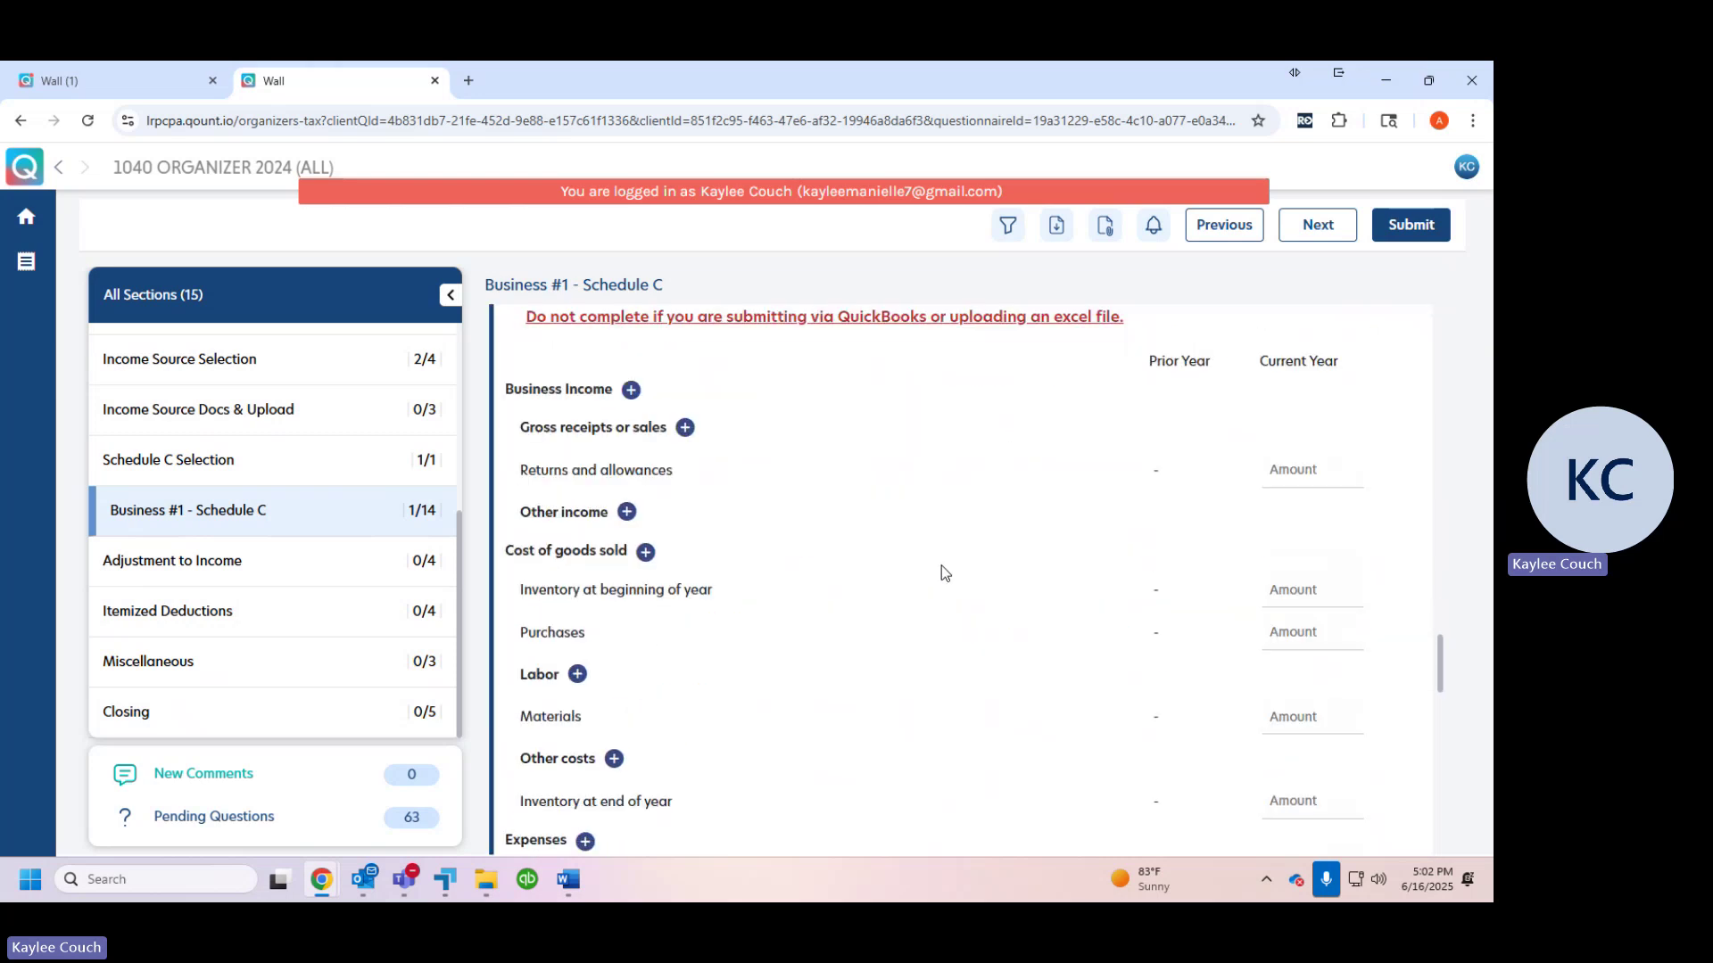
scroll(941, 566, down, 1)
scroll(955, 554, up, 1)
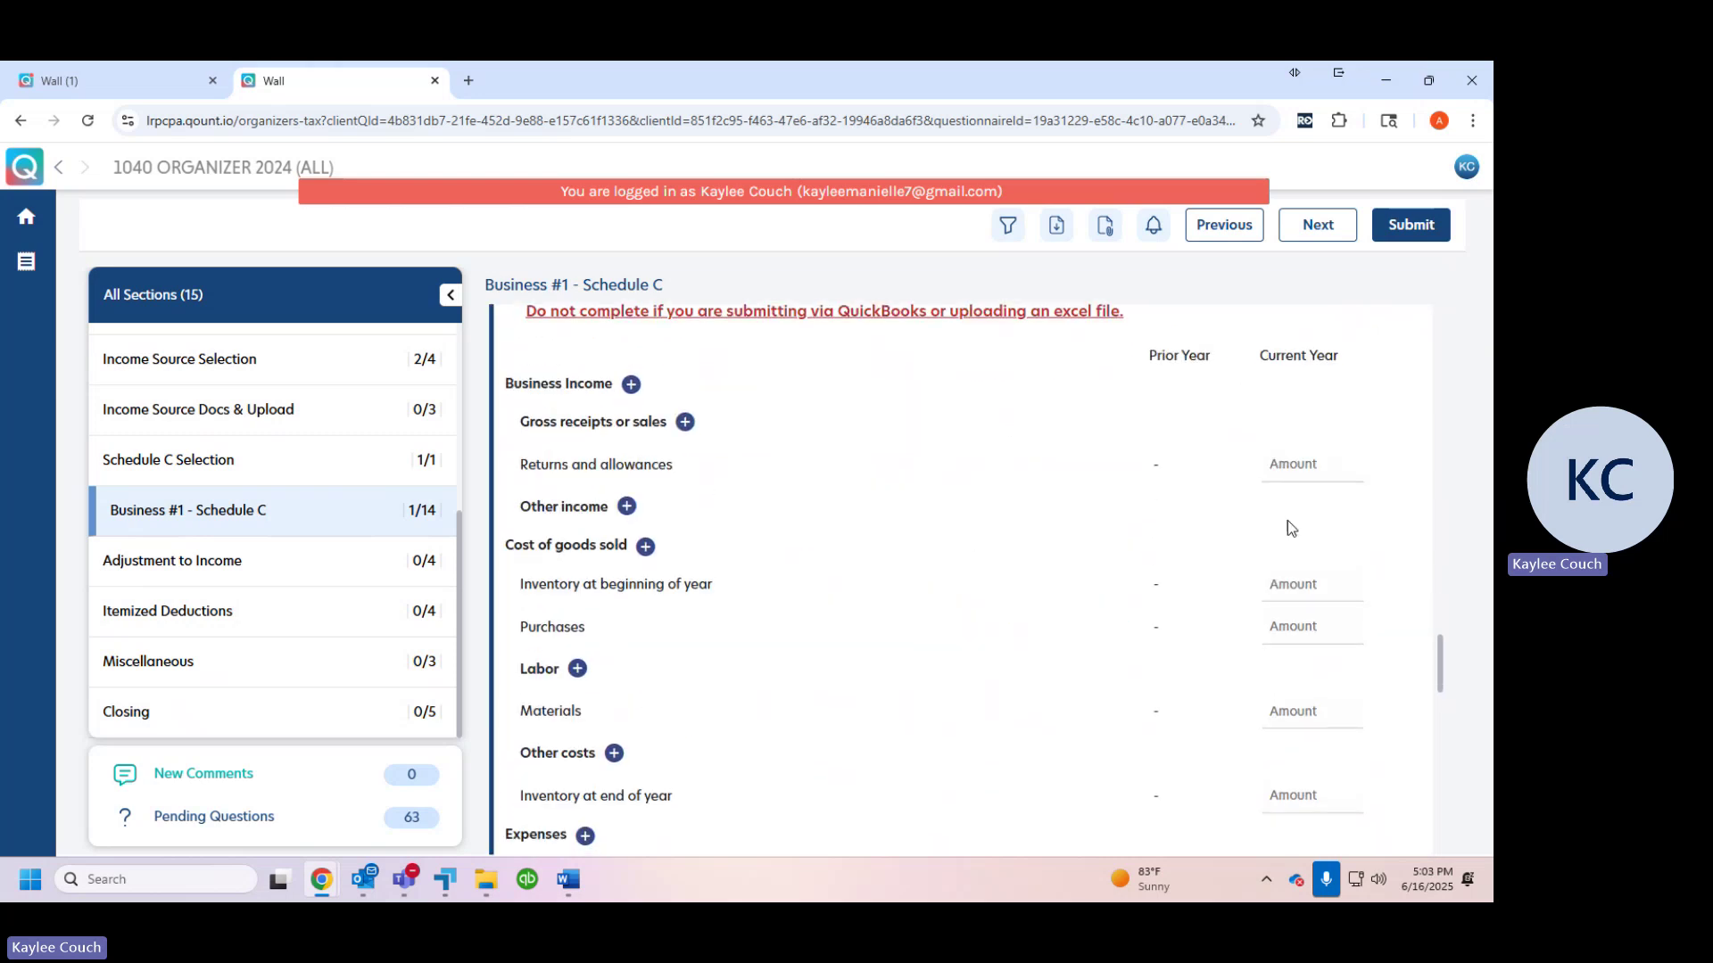
scroll(1287, 522, down, 8)
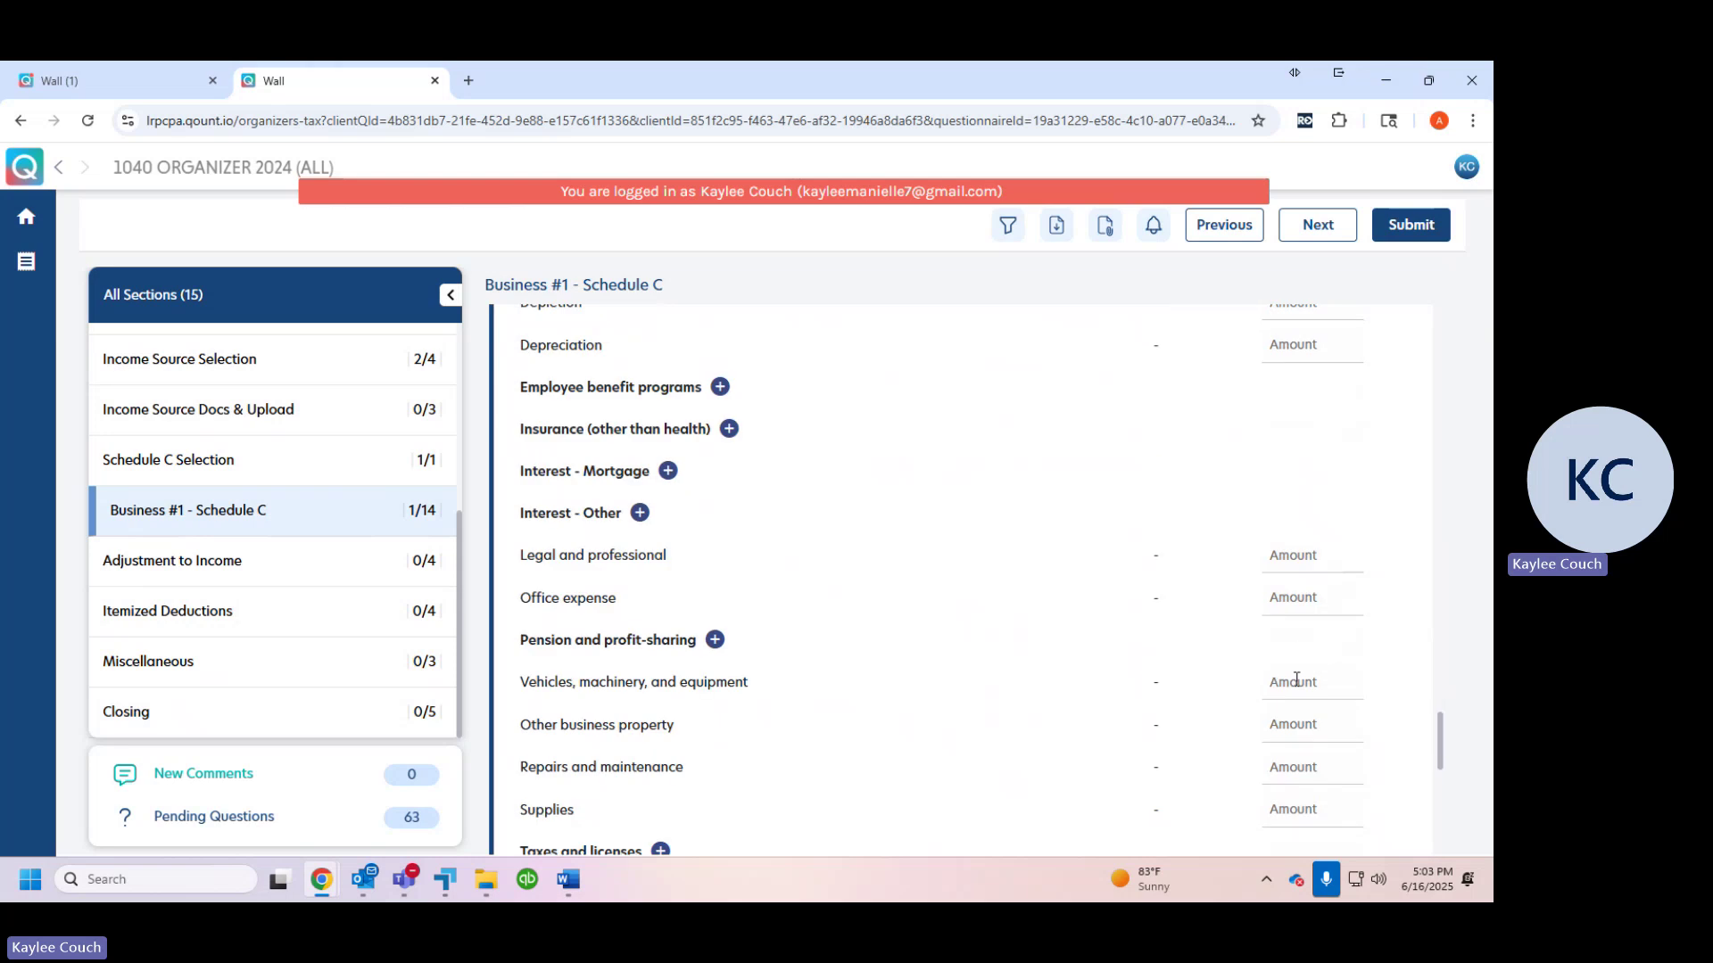
scroll(1101, 701, down, 3)
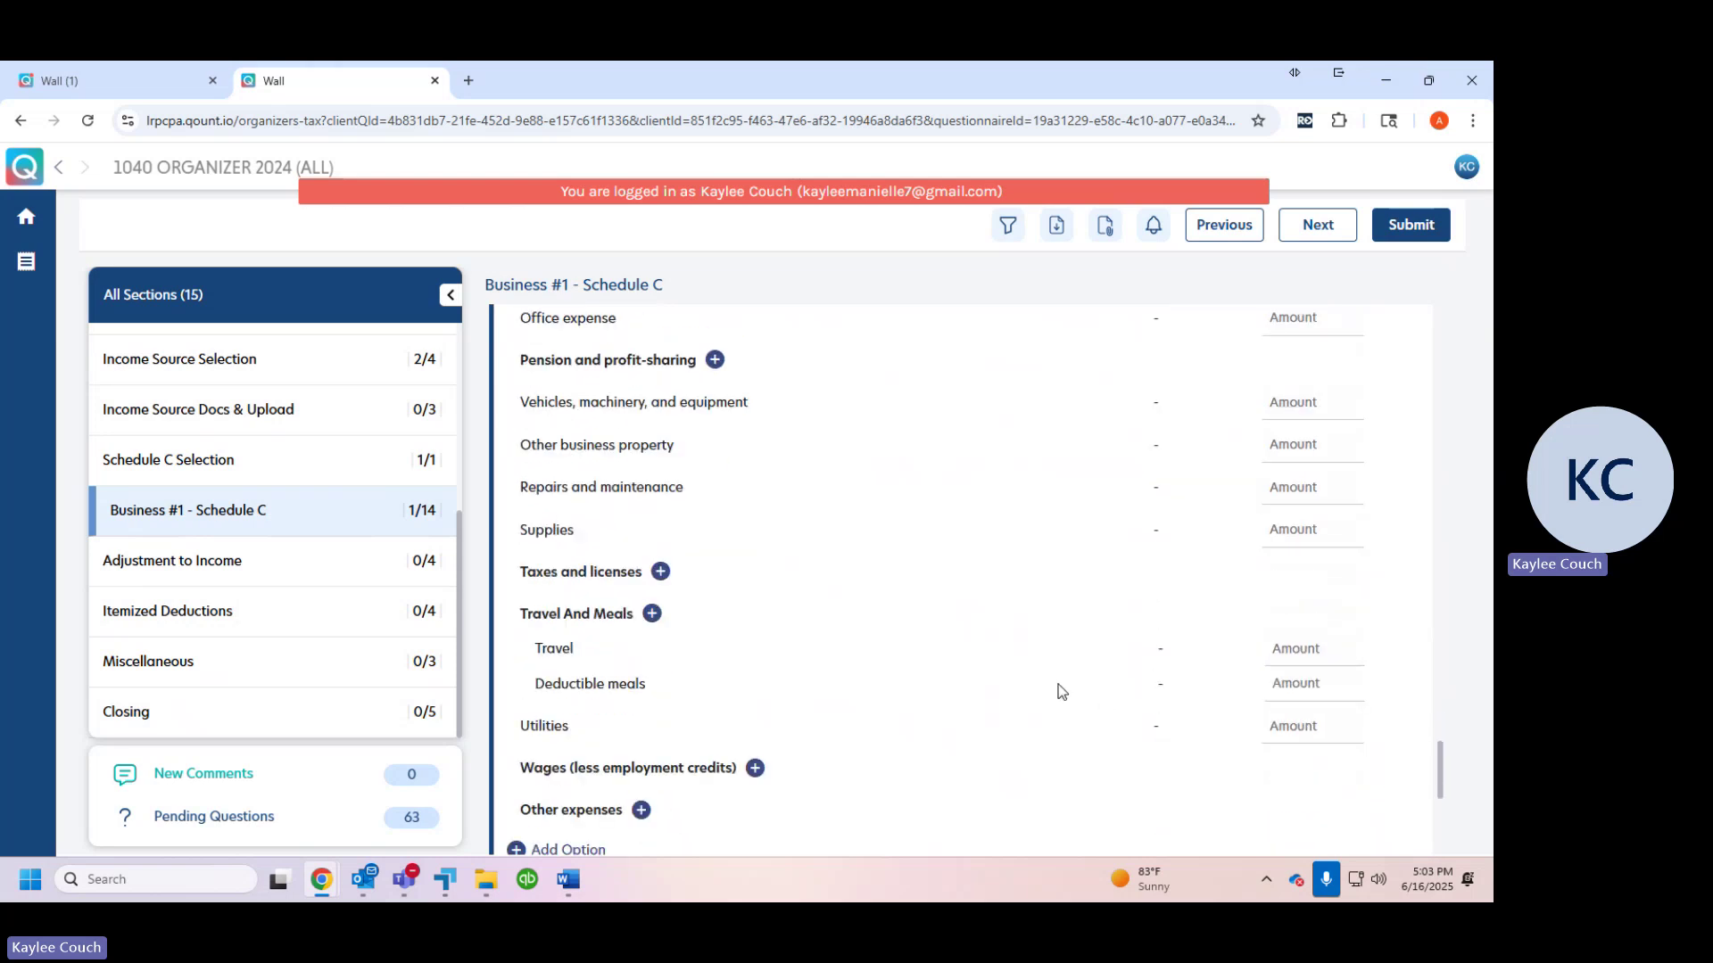
scroll(1001, 660, down, 3)
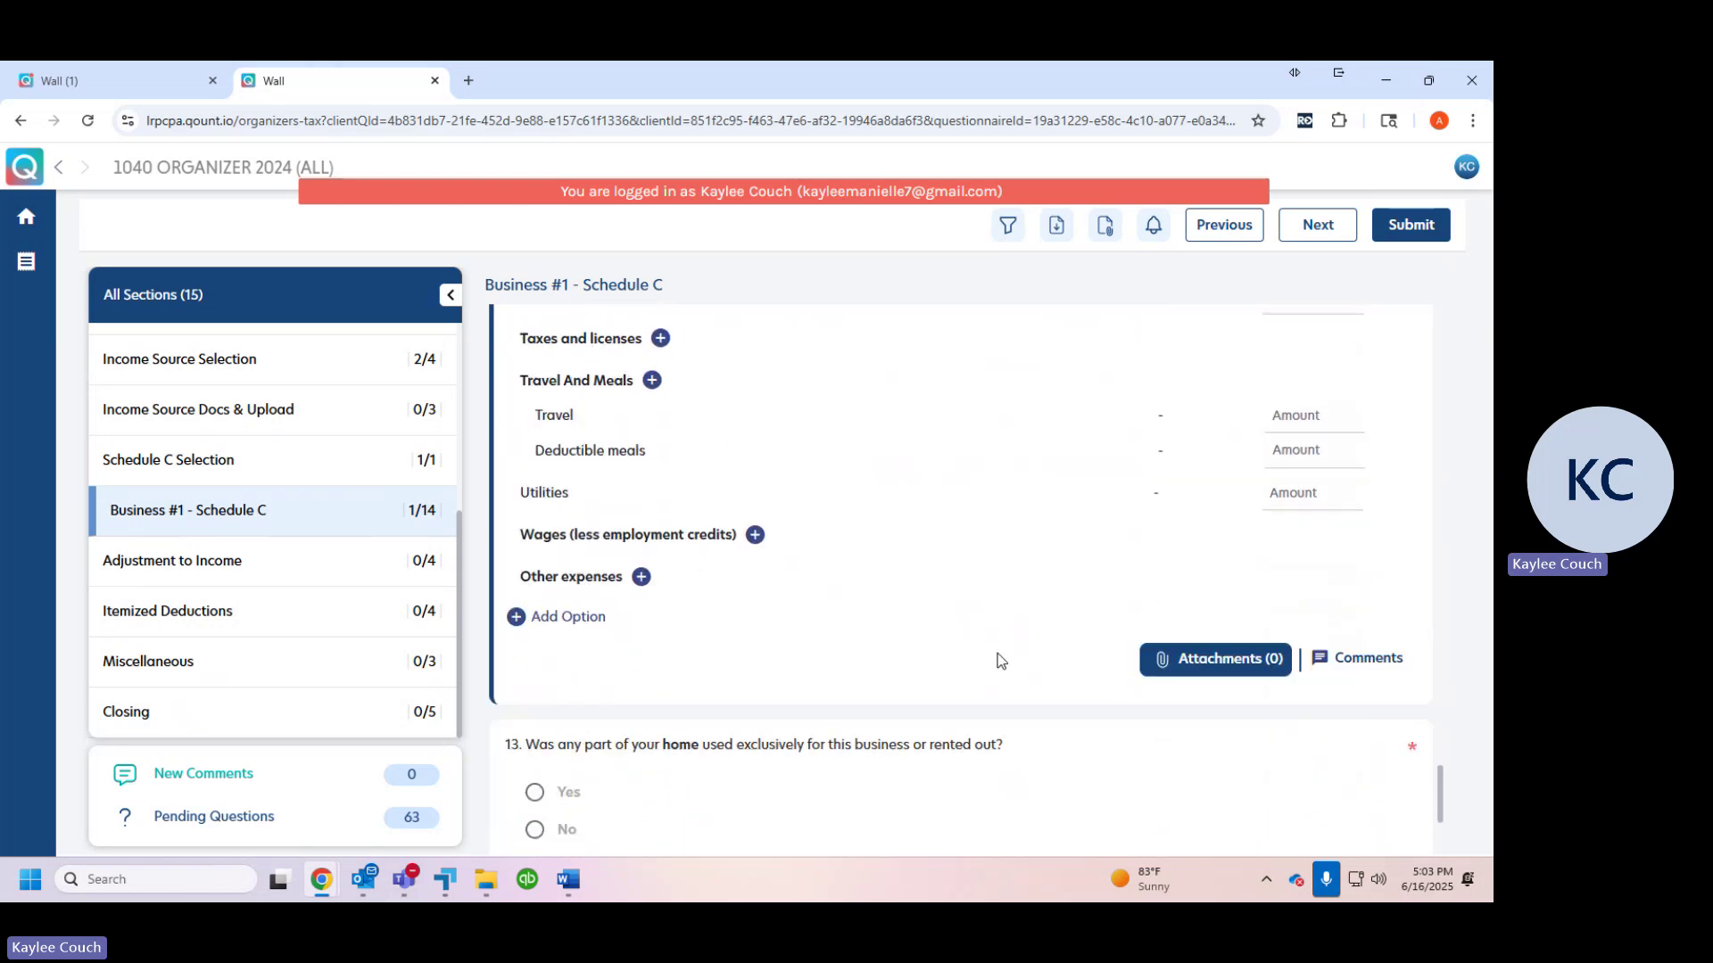
scroll(858, 672, down, 1)
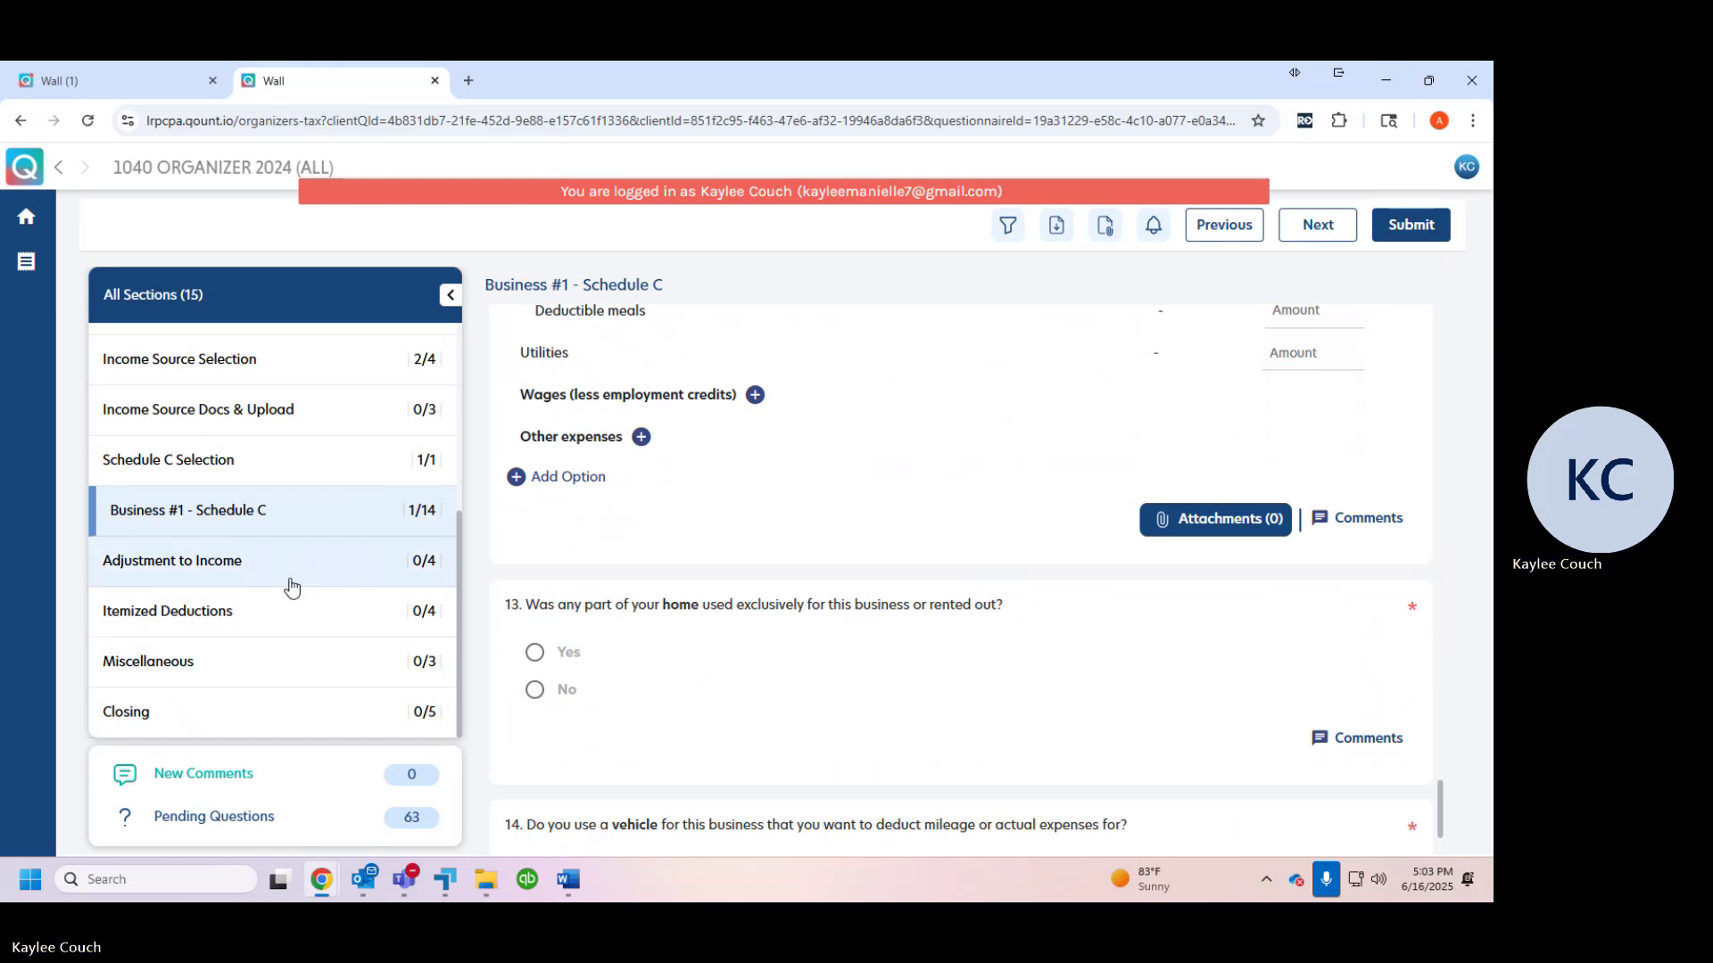
- Review the Miscellaneous section's questions and read through the Closing section to its end
click(299, 664)
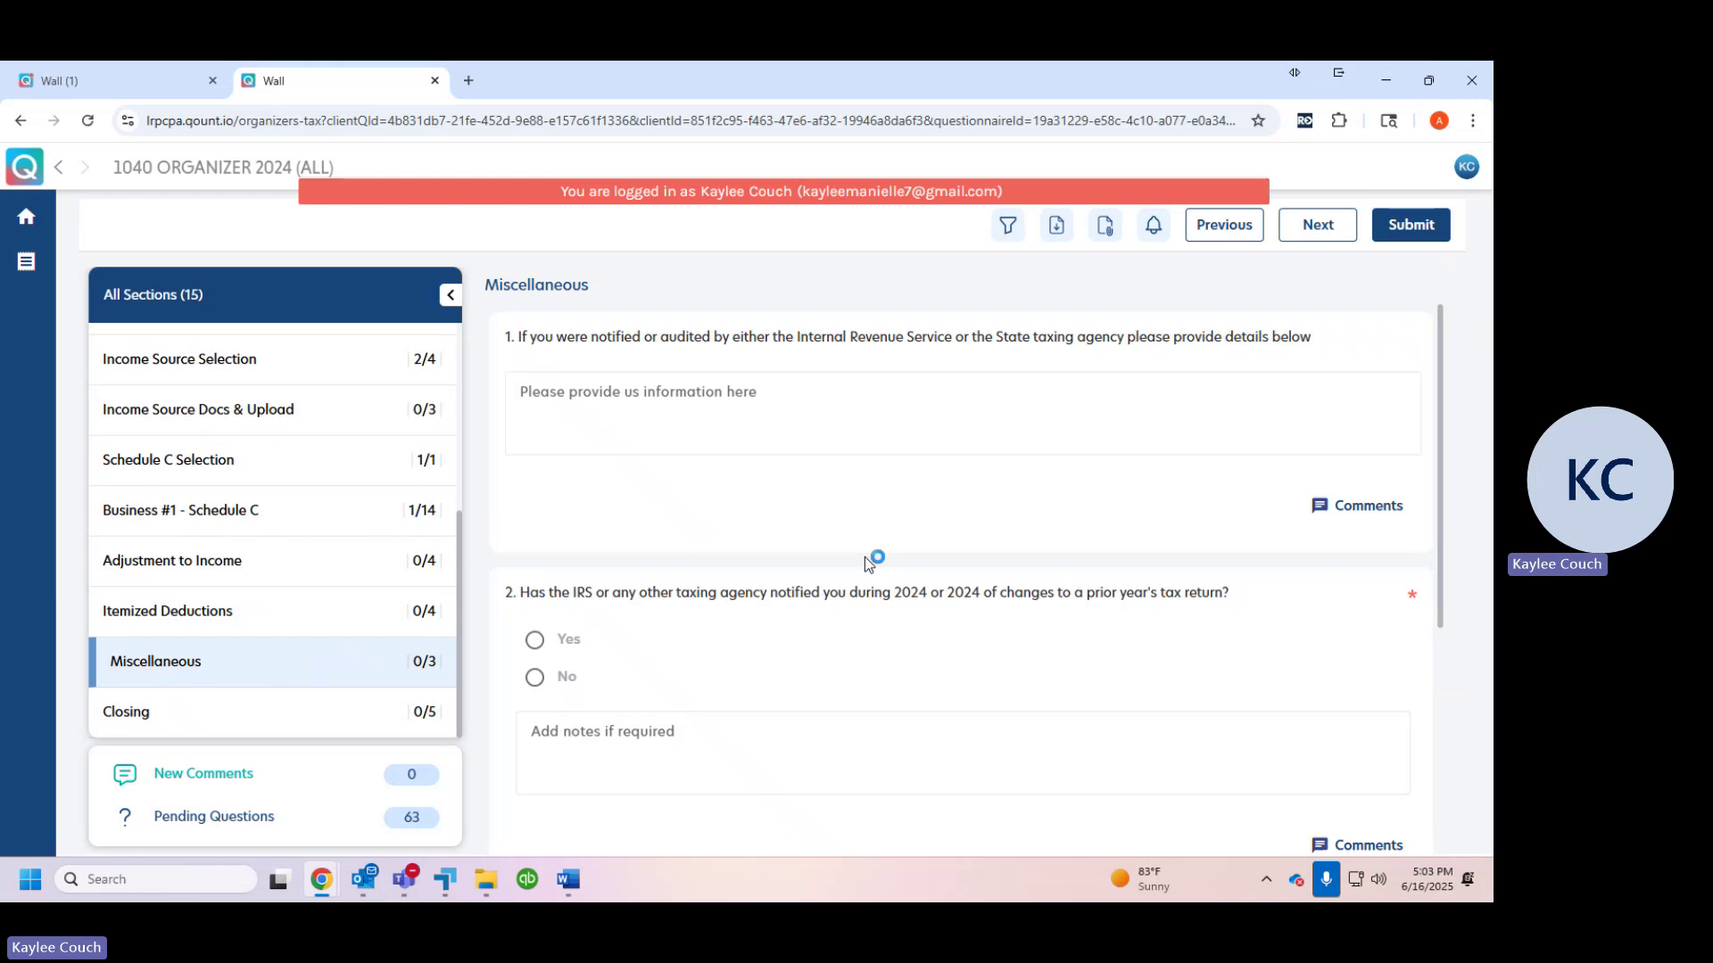
scroll(777, 544, down, 4)
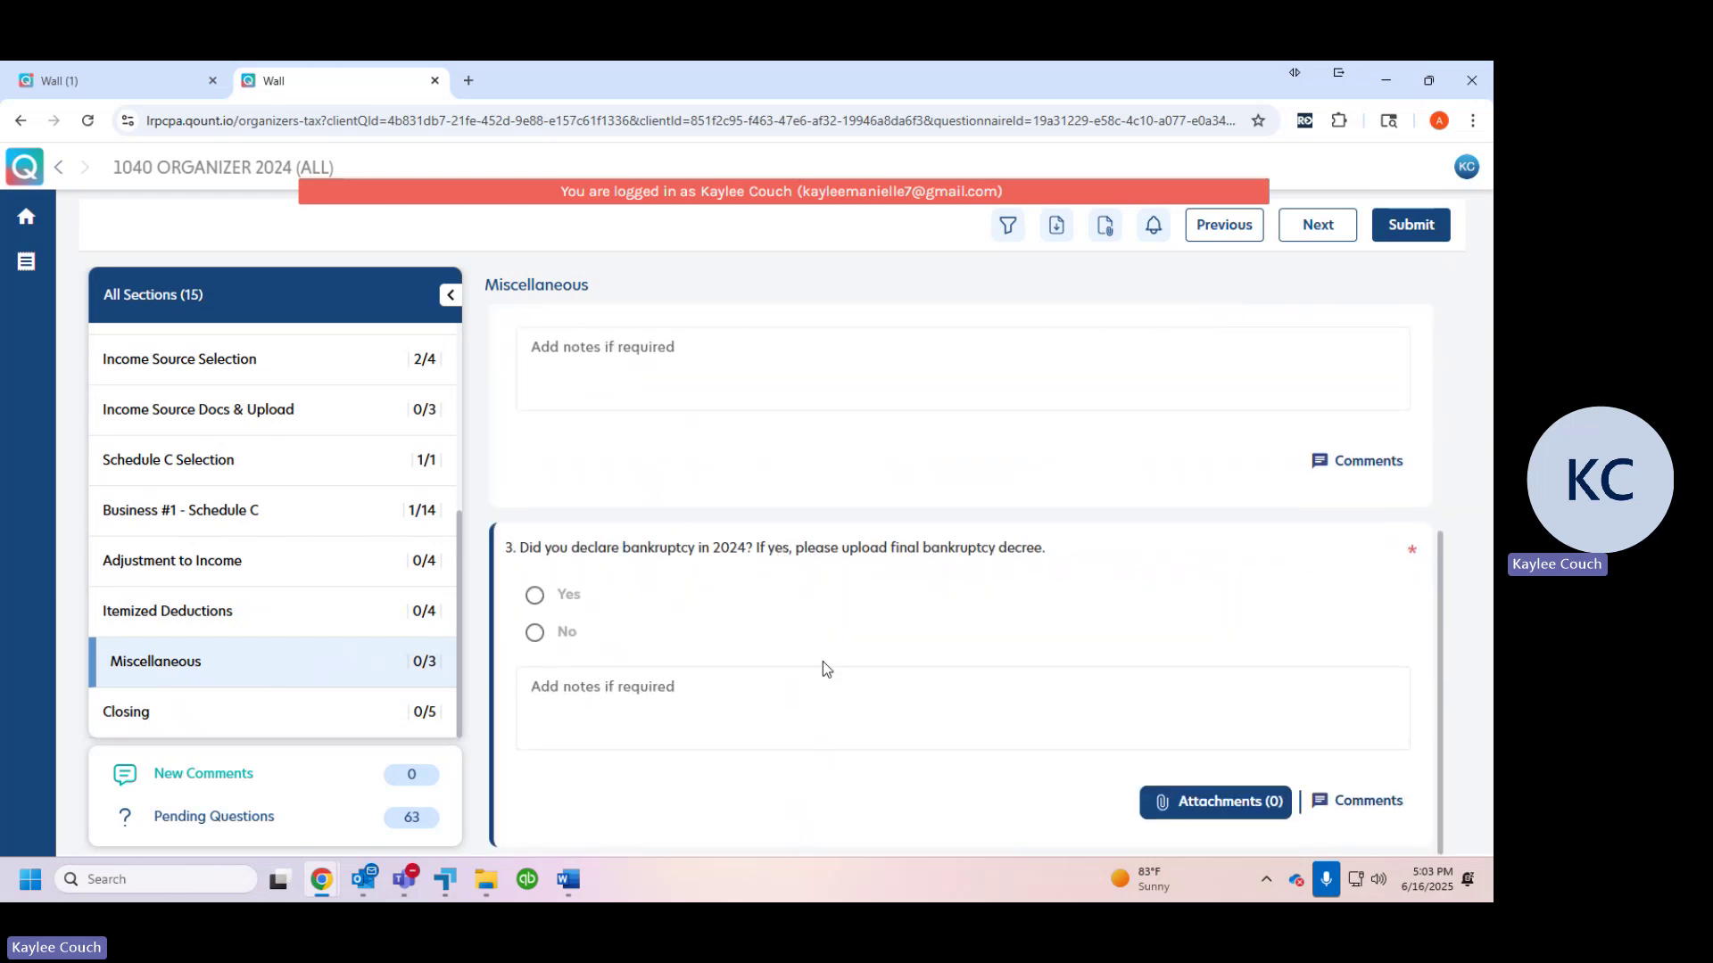
click(164, 714)
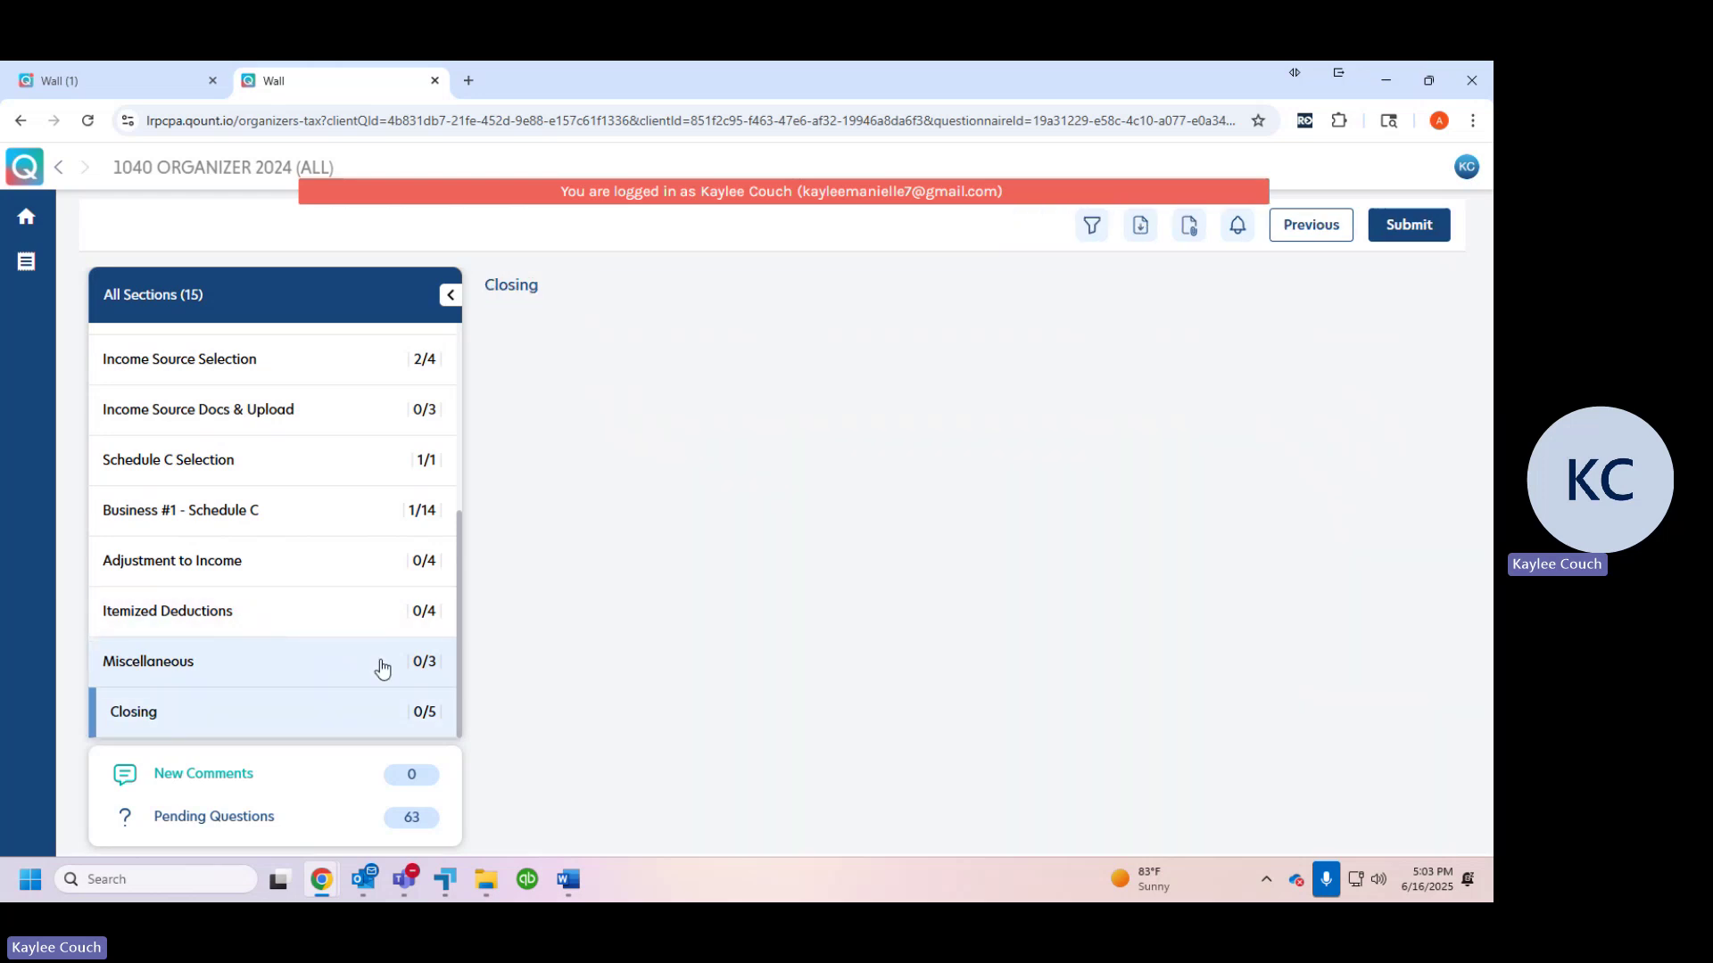
scroll(1070, 482, down, 1)
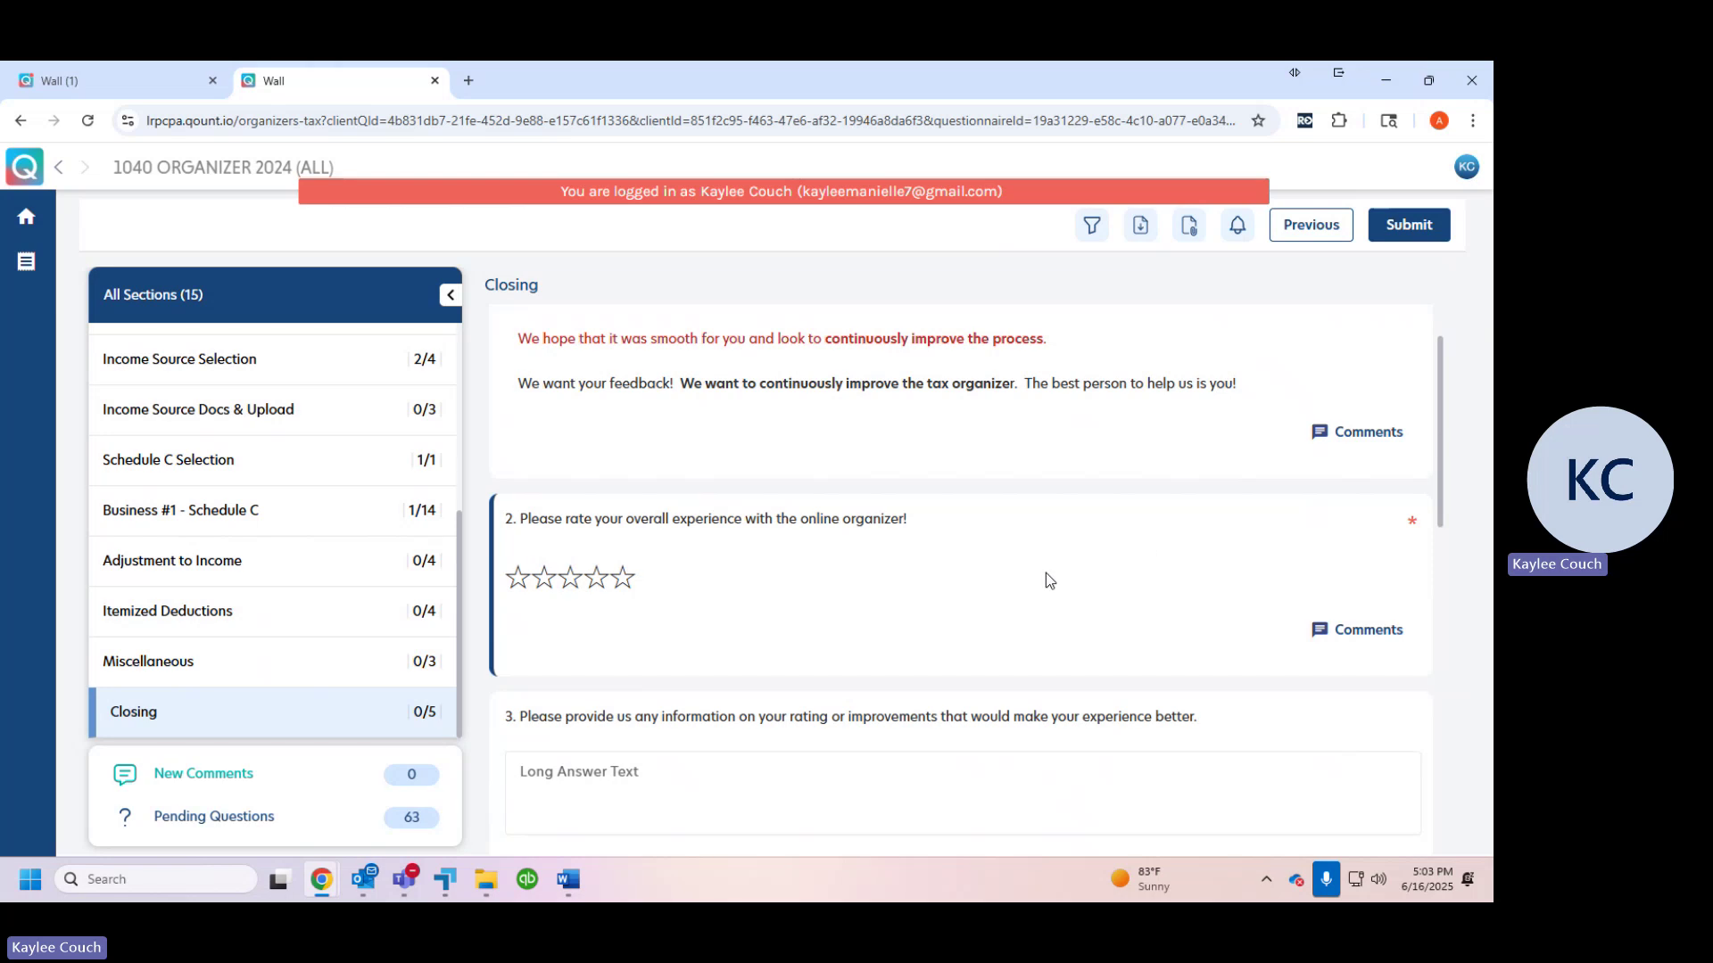
scroll(1103, 611, down, 4)
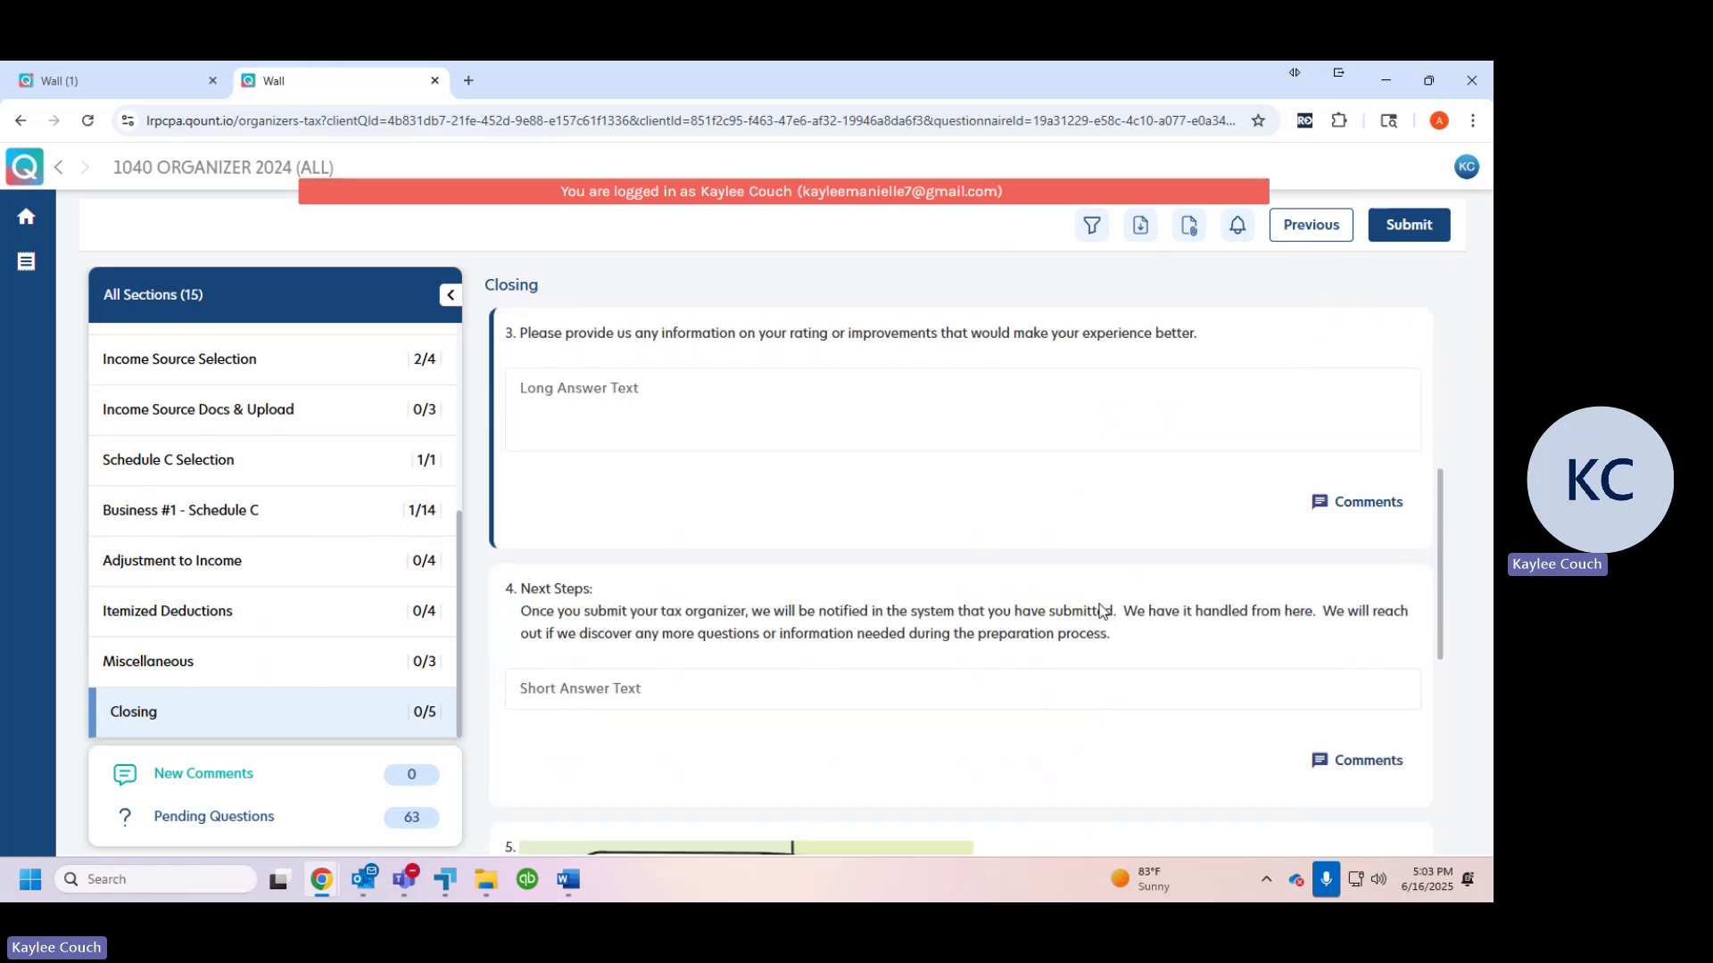
scroll(1106, 607, down, 4)
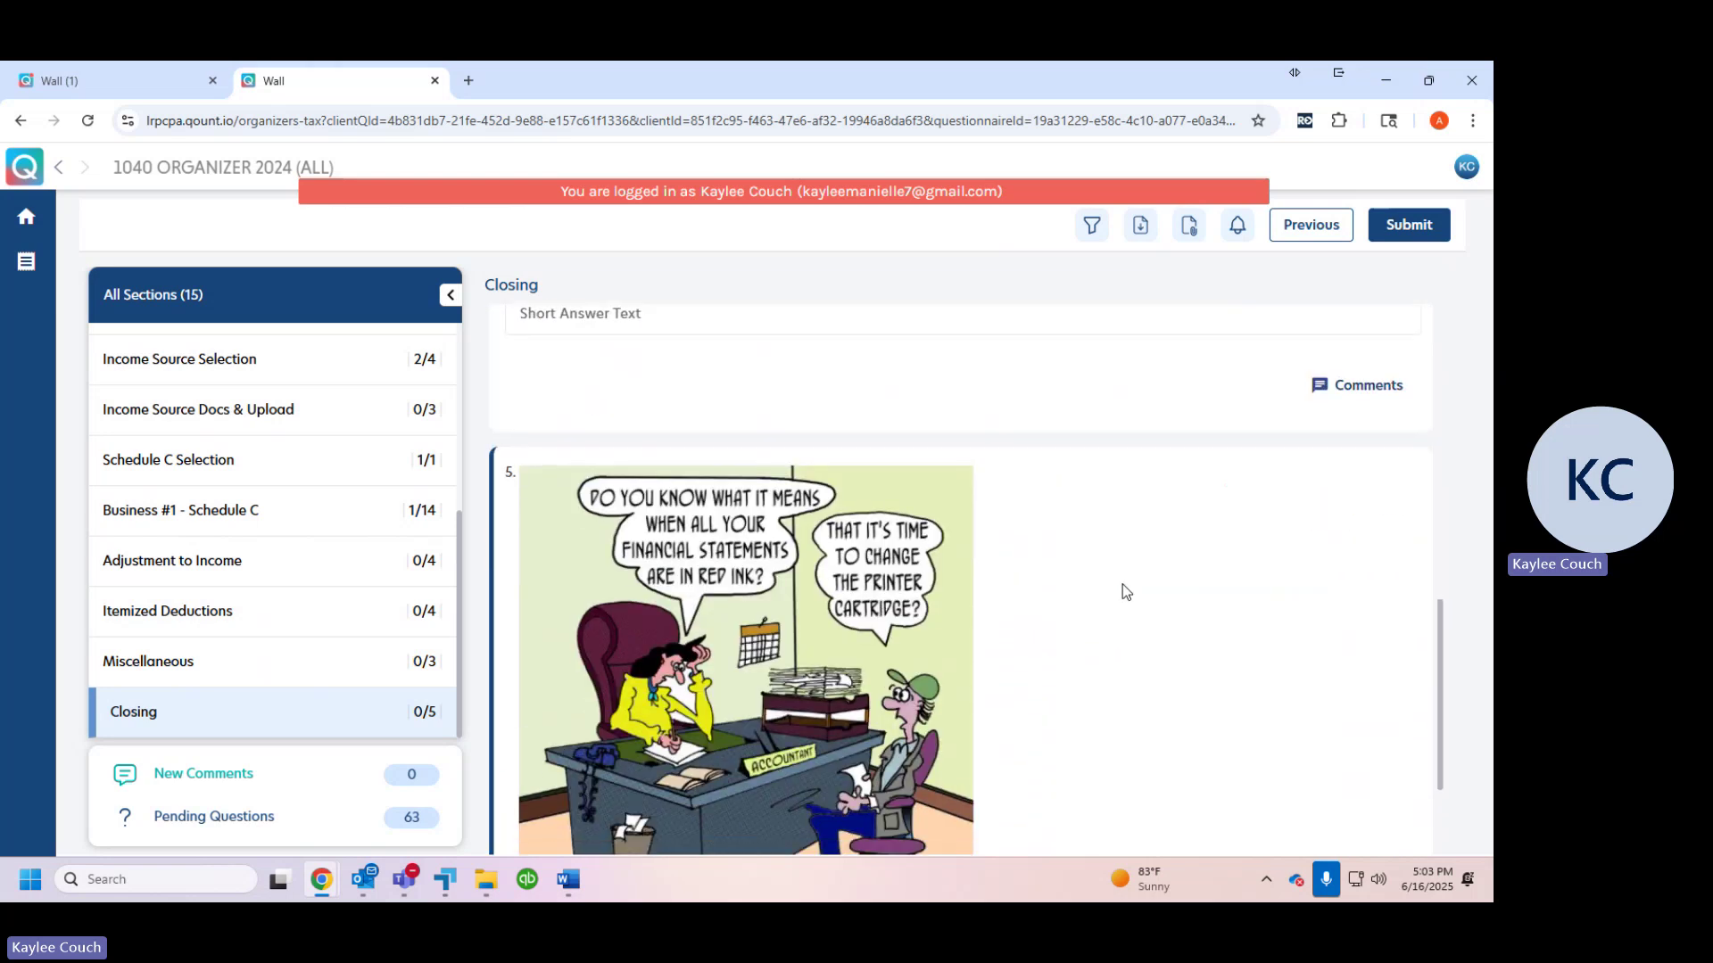
scroll(1122, 592, down, 2)
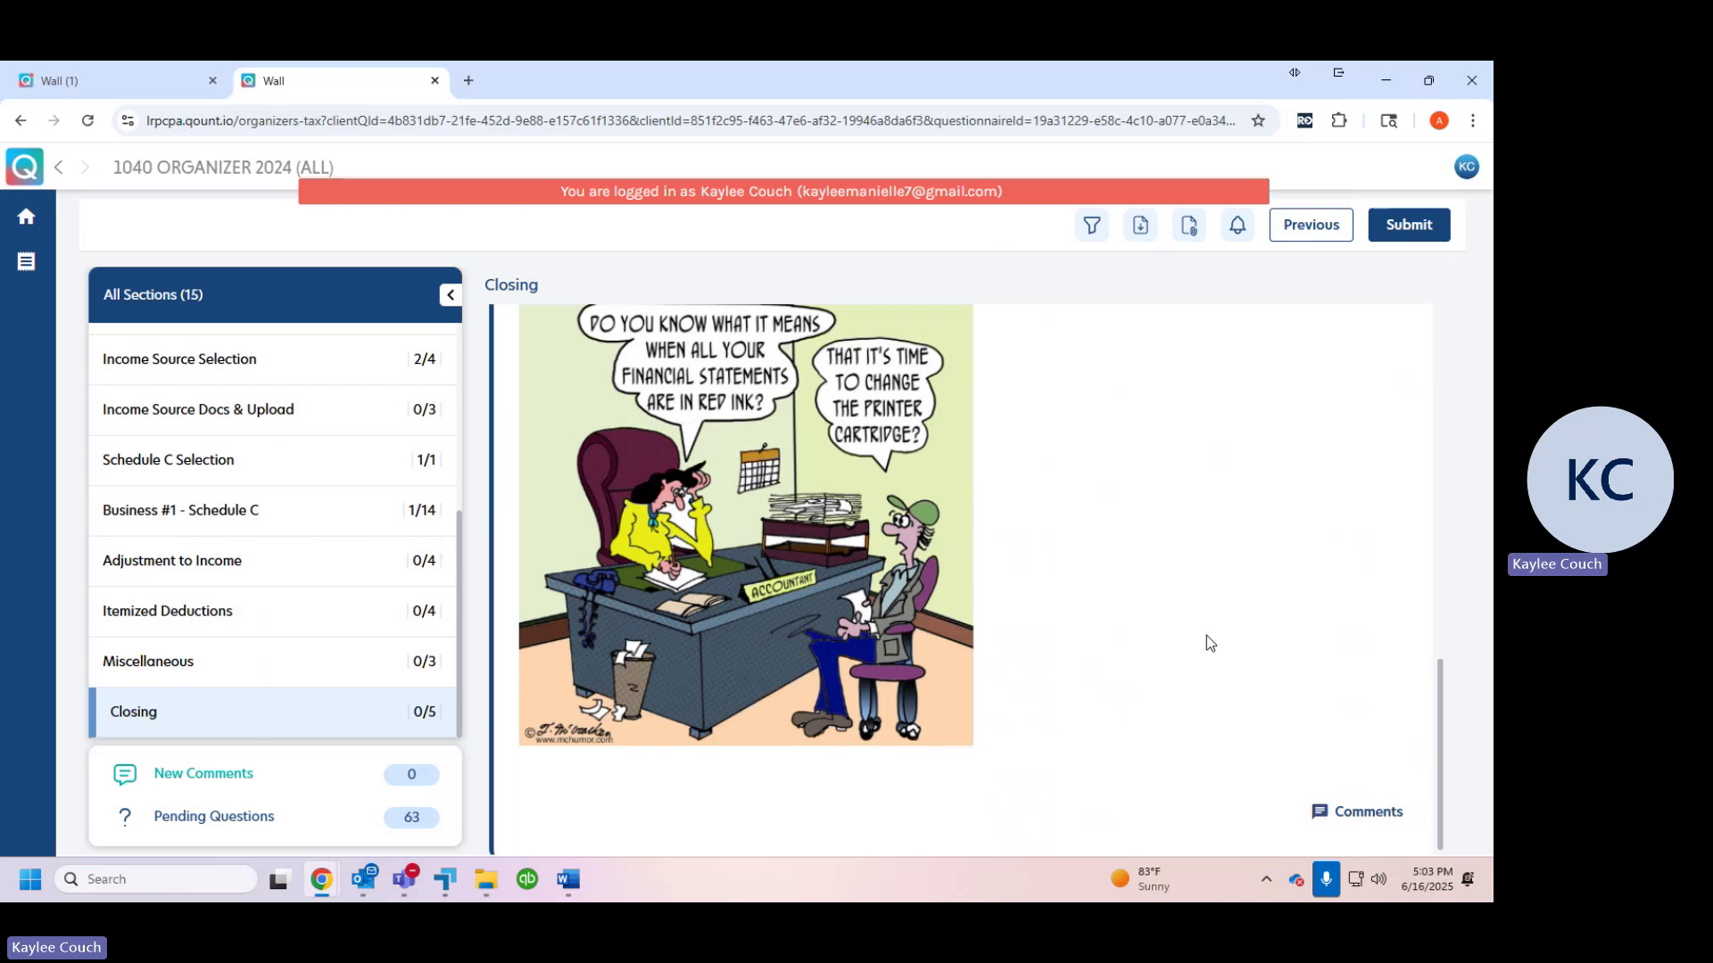
scroll(1174, 680, down, 1)
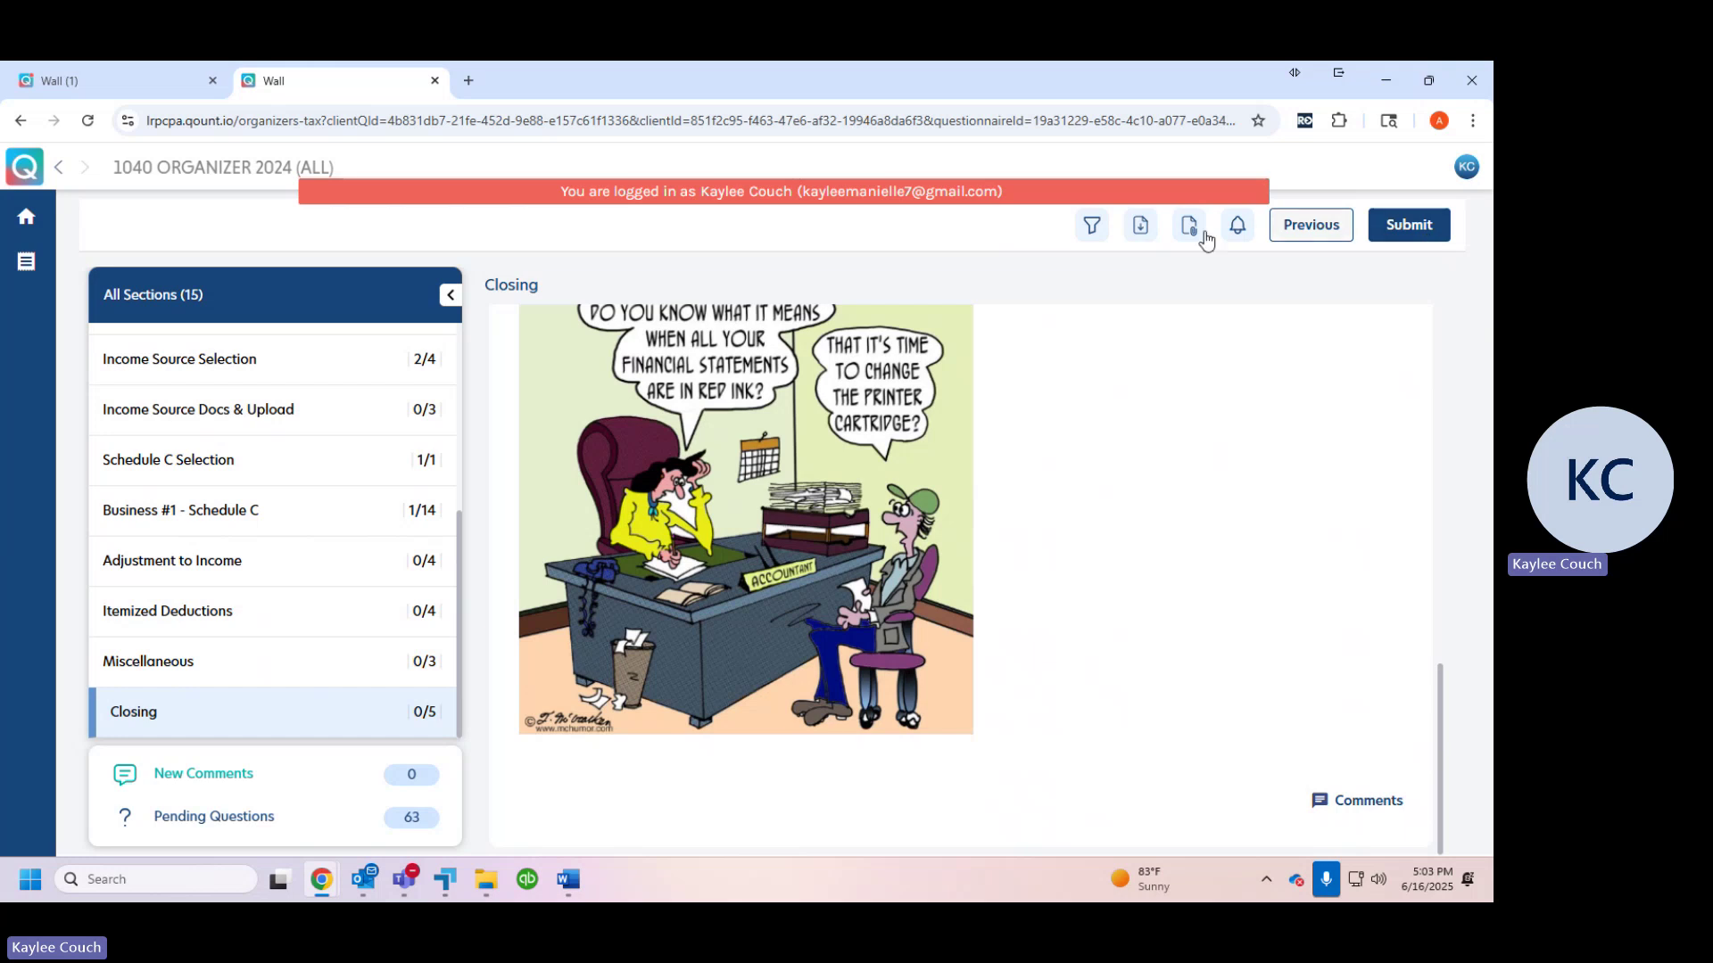
- Filter the organizer questions by the Mandatory tag and clear that filter again
click(1085, 226)
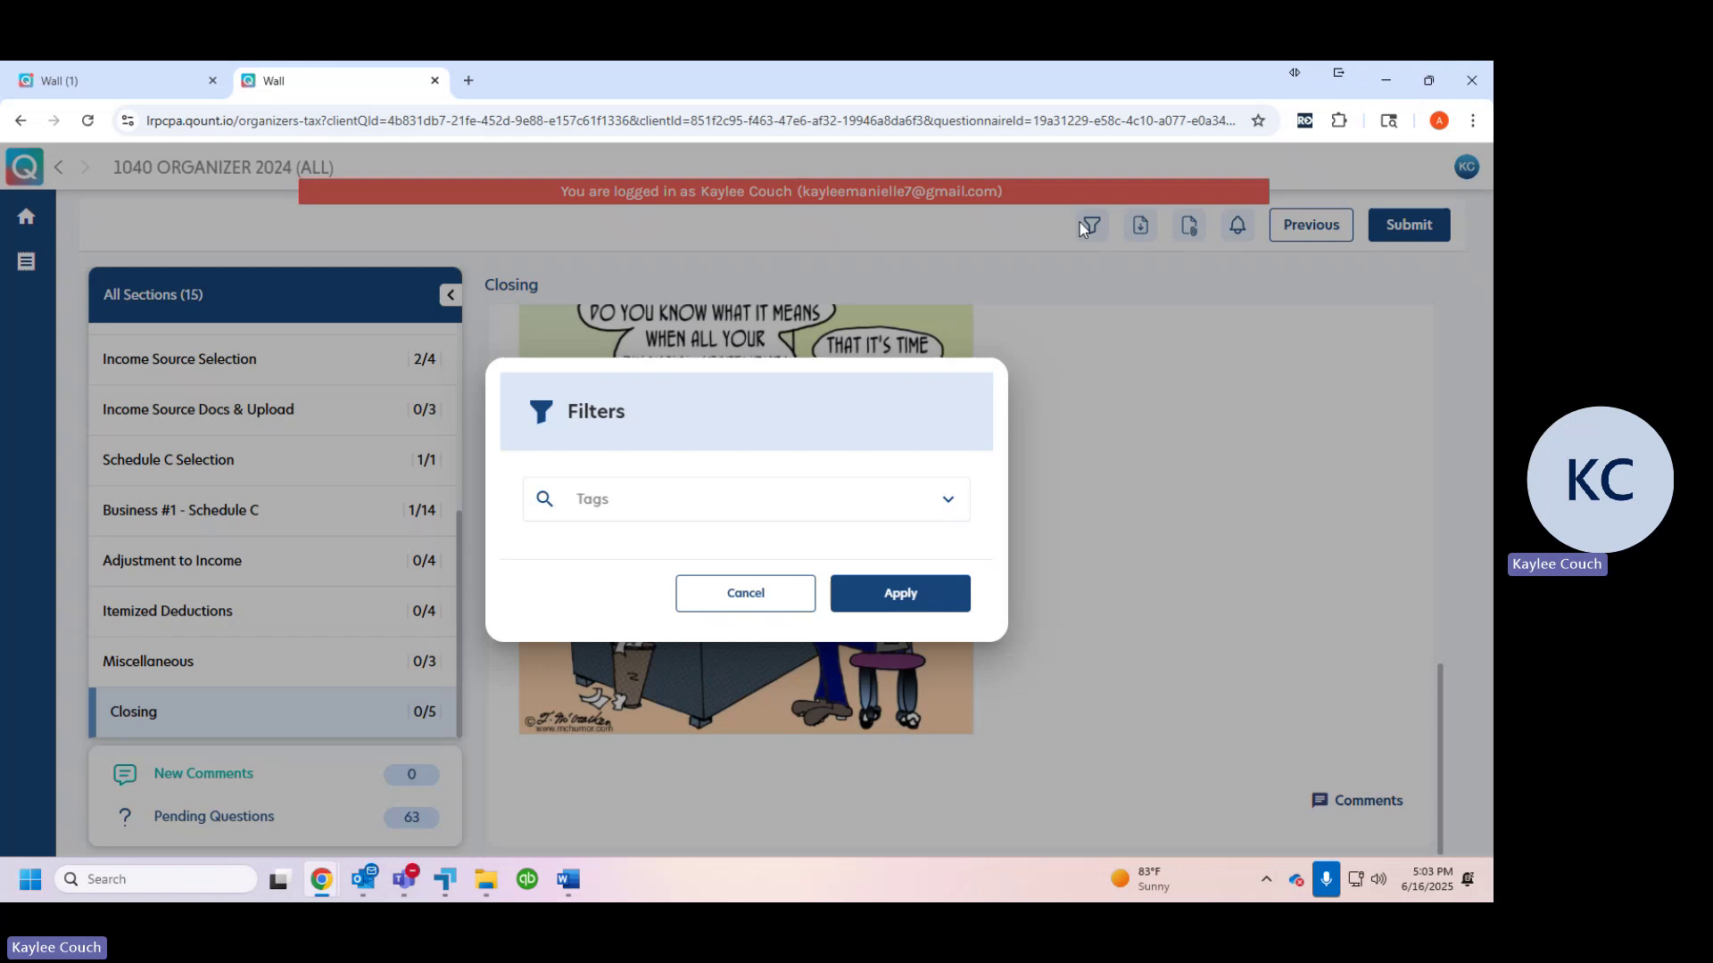
click(660, 500)
click(549, 700)
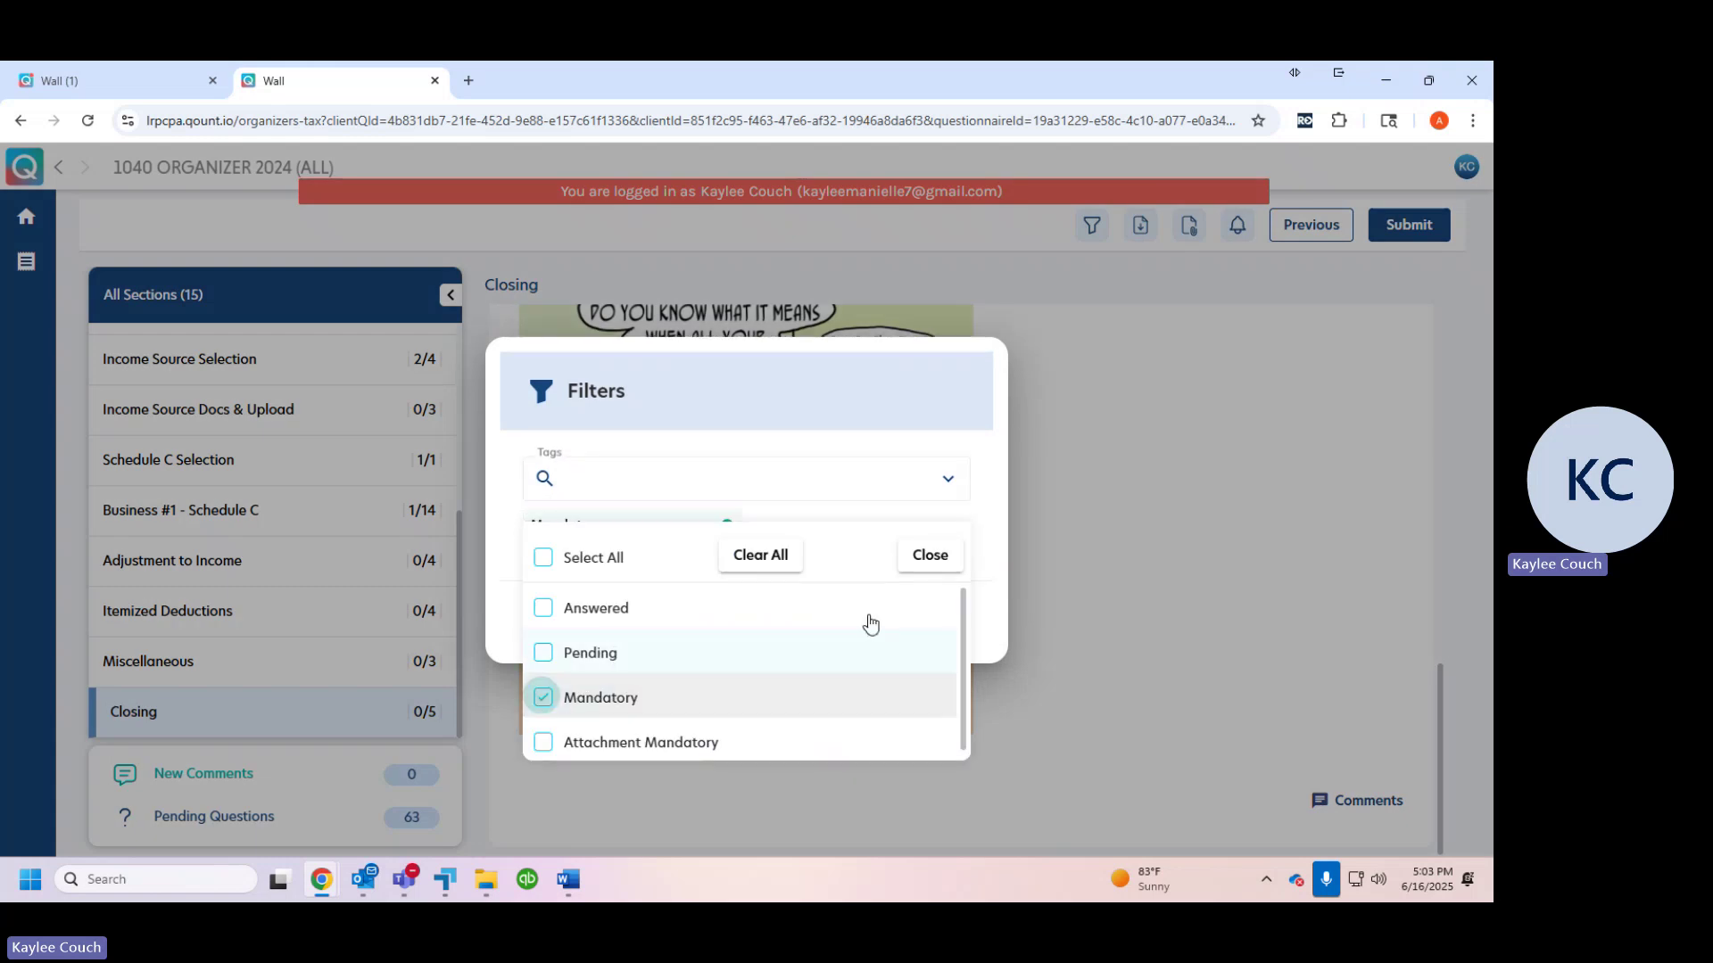
click(926, 557)
click(940, 627)
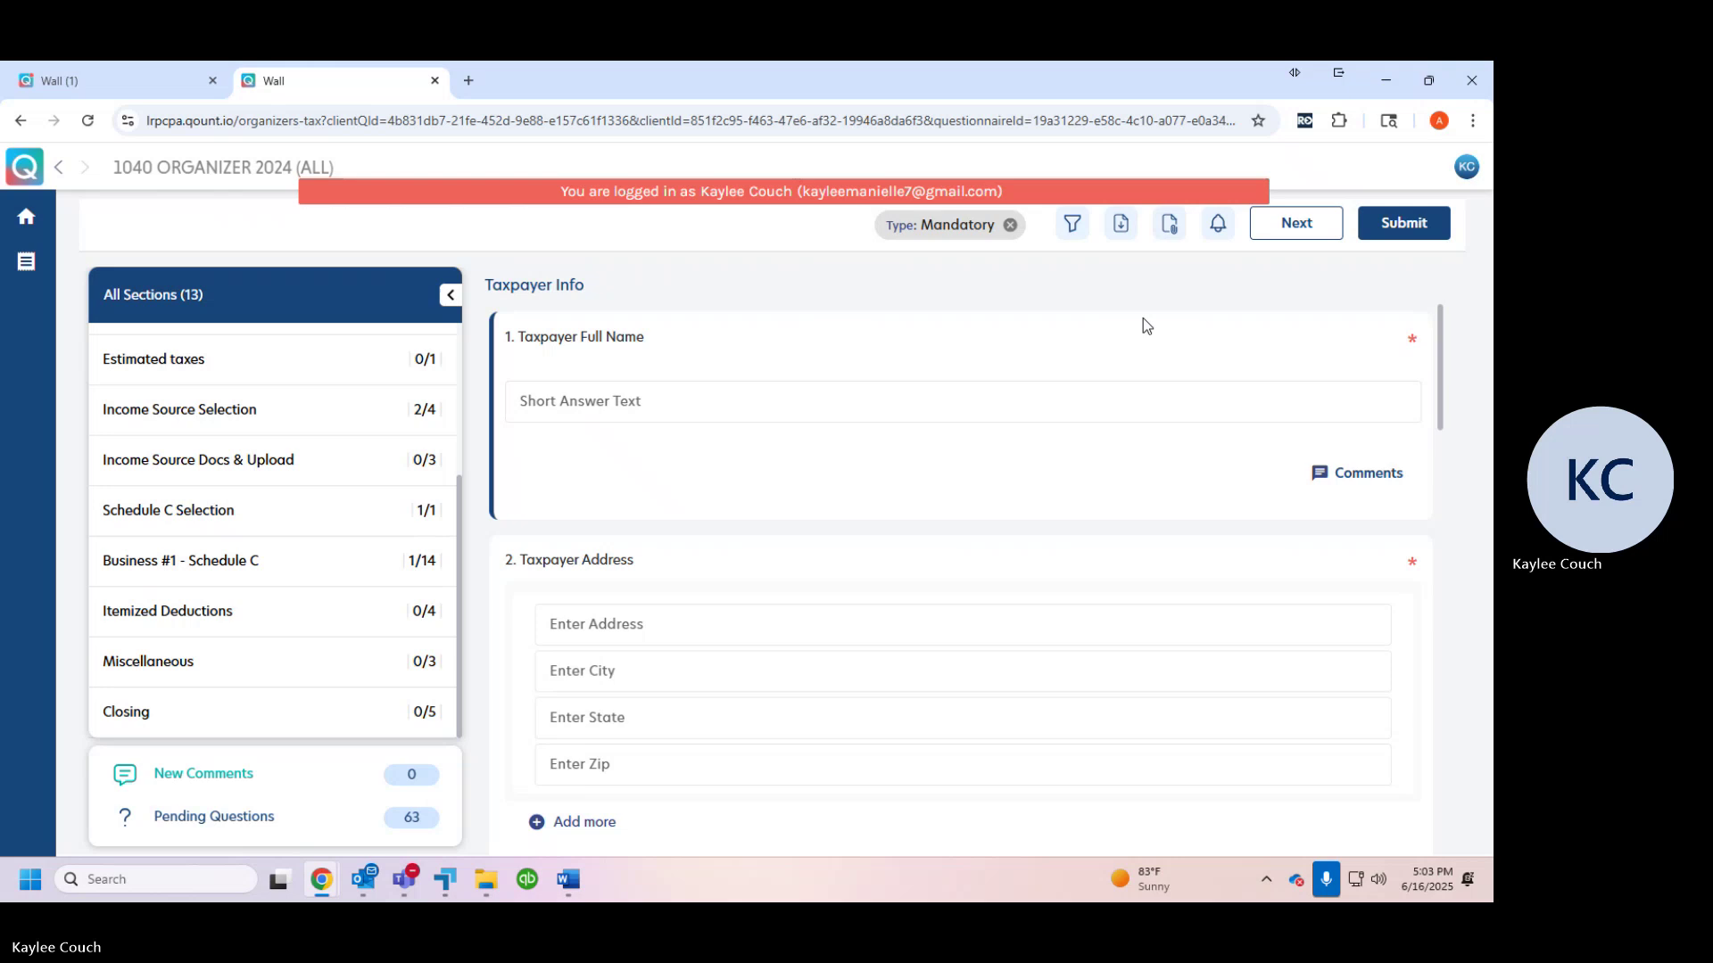
click(1010, 225)
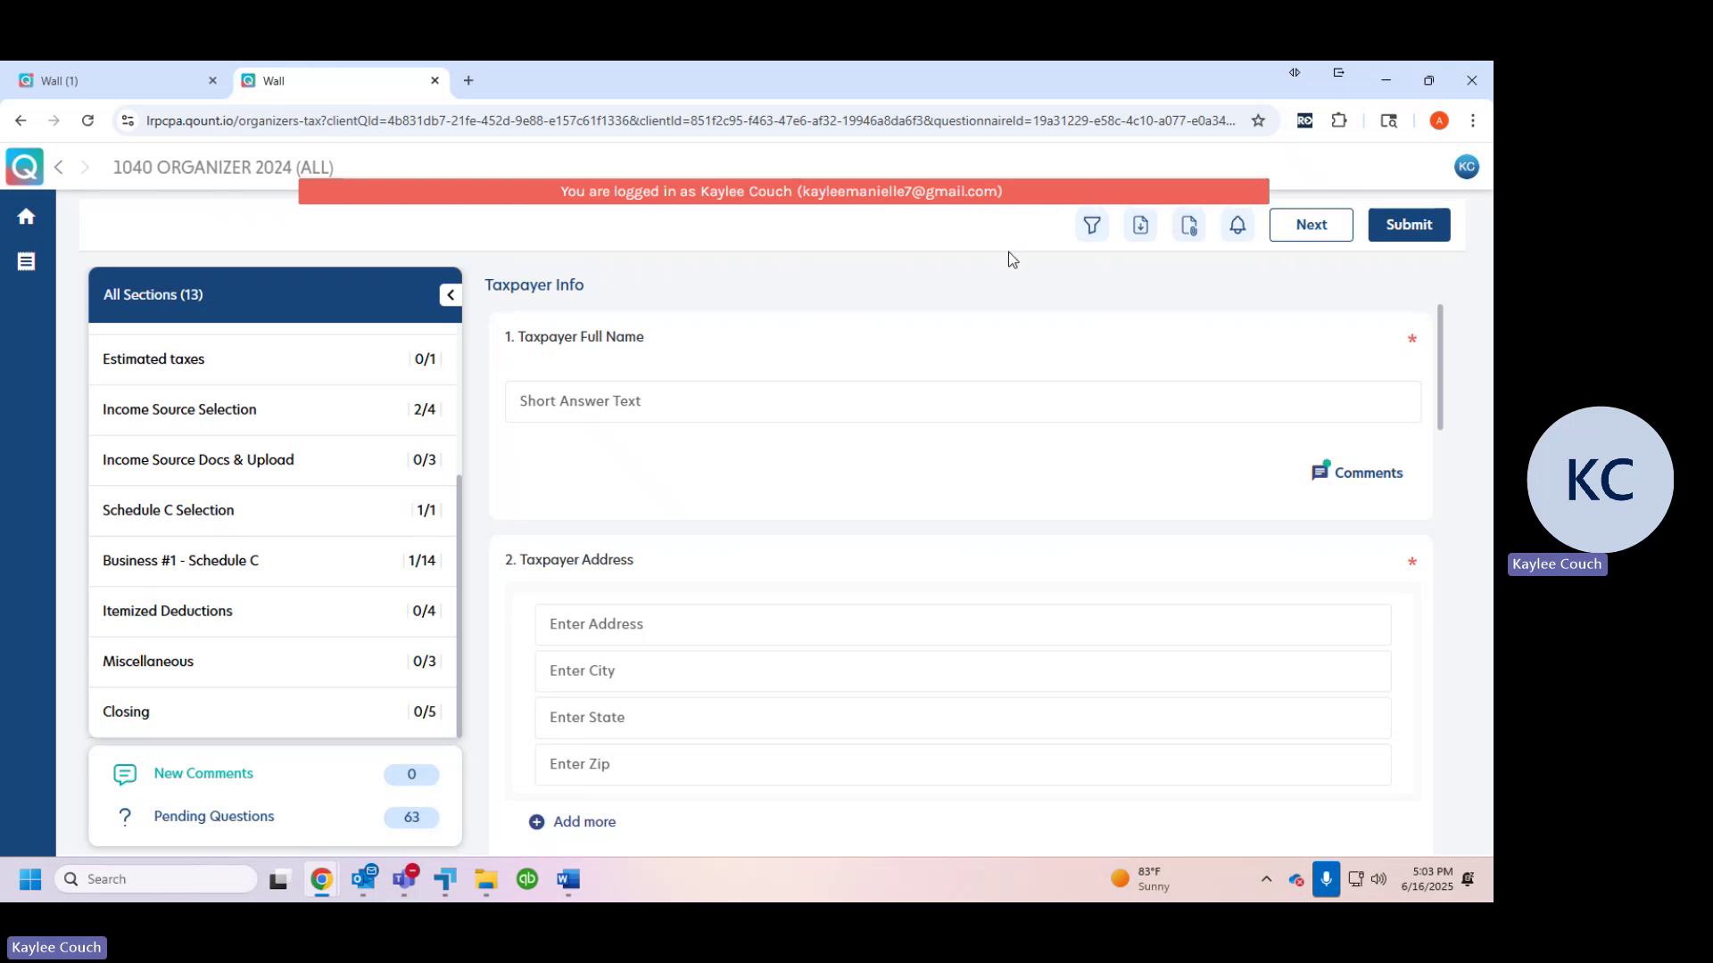
- Filter the organizer questions by the Attachment Mandatory tag
click(1089, 230)
click(864, 490)
click(572, 752)
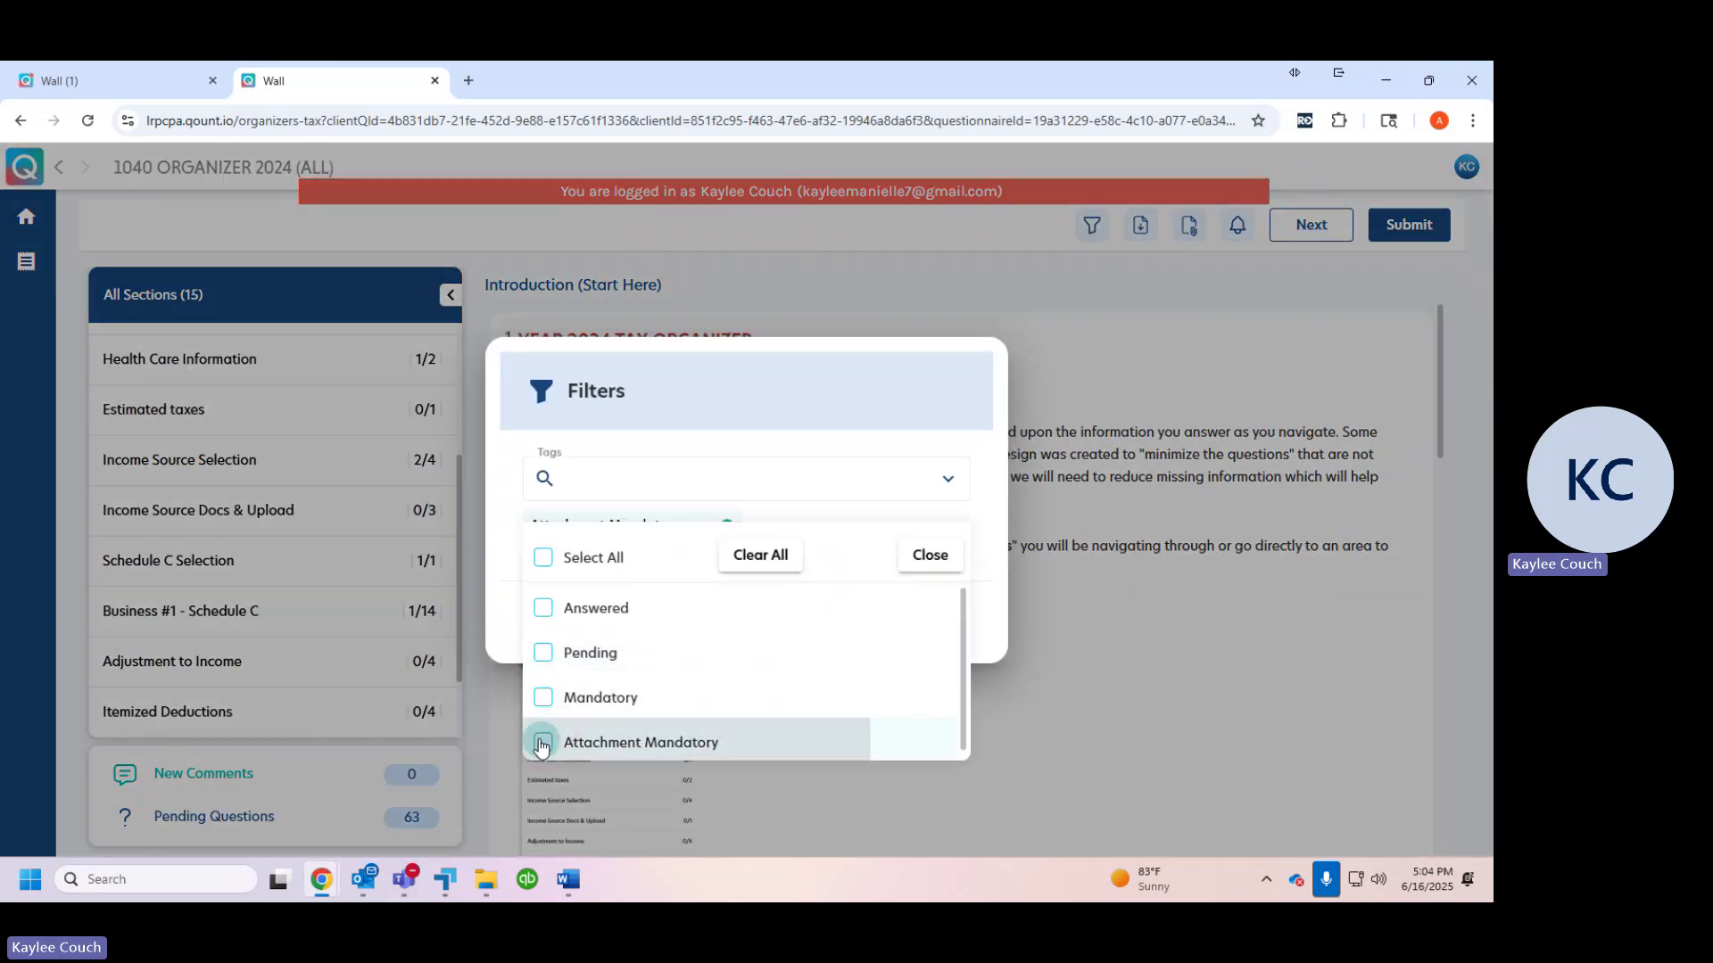
click(930, 554)
click(931, 614)
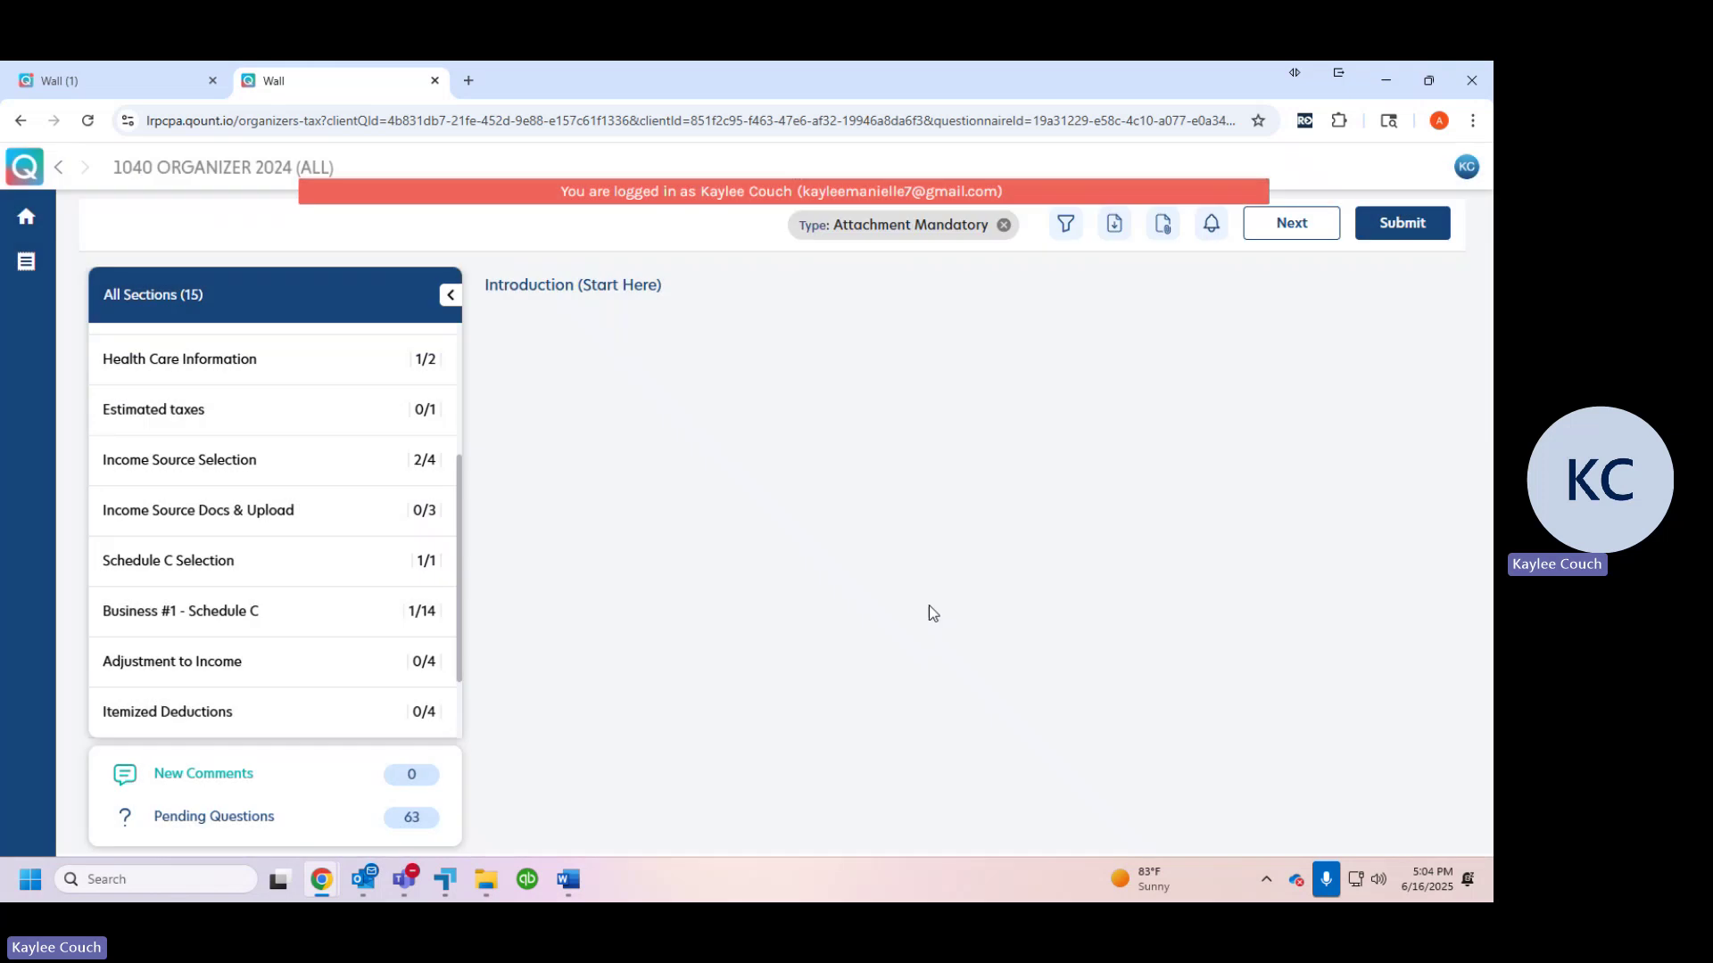